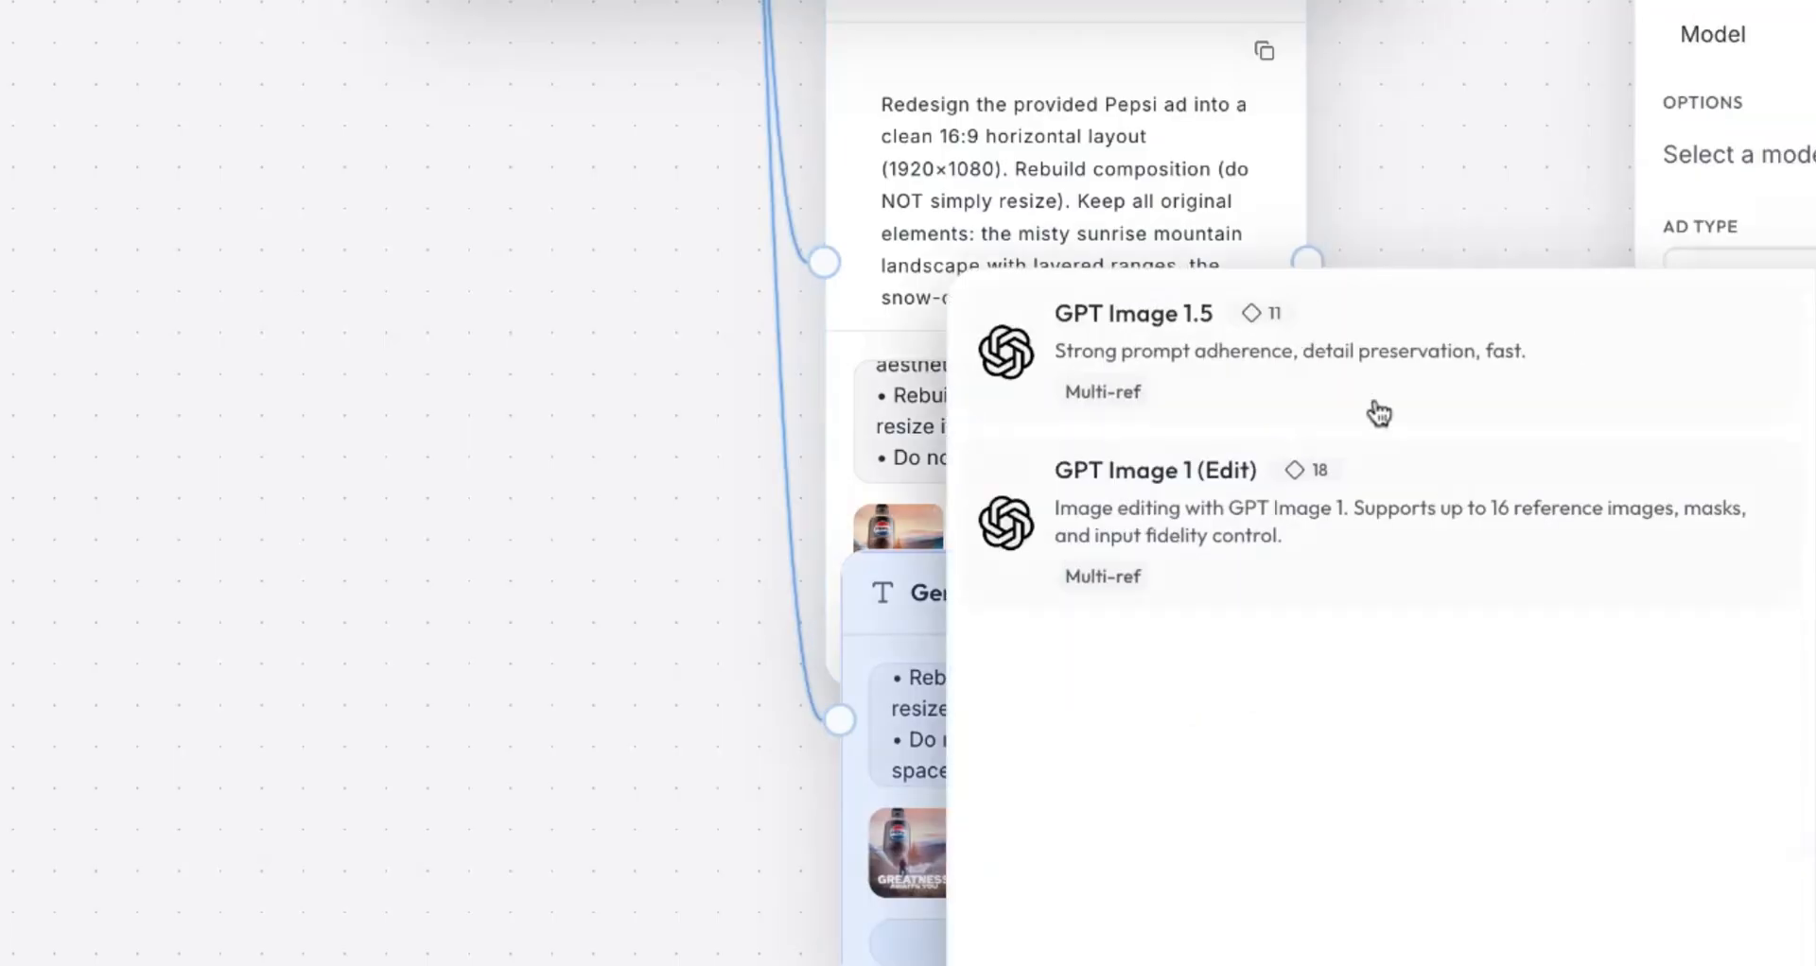
Step: Choose GPT Image 1.5 as the image model
{"action": "left_click", "coordinate": [1374, 409]}
{"action": "scroll", "coordinate": [1294, 612], "scroll_direction": "up", "scroll_amount": 4}
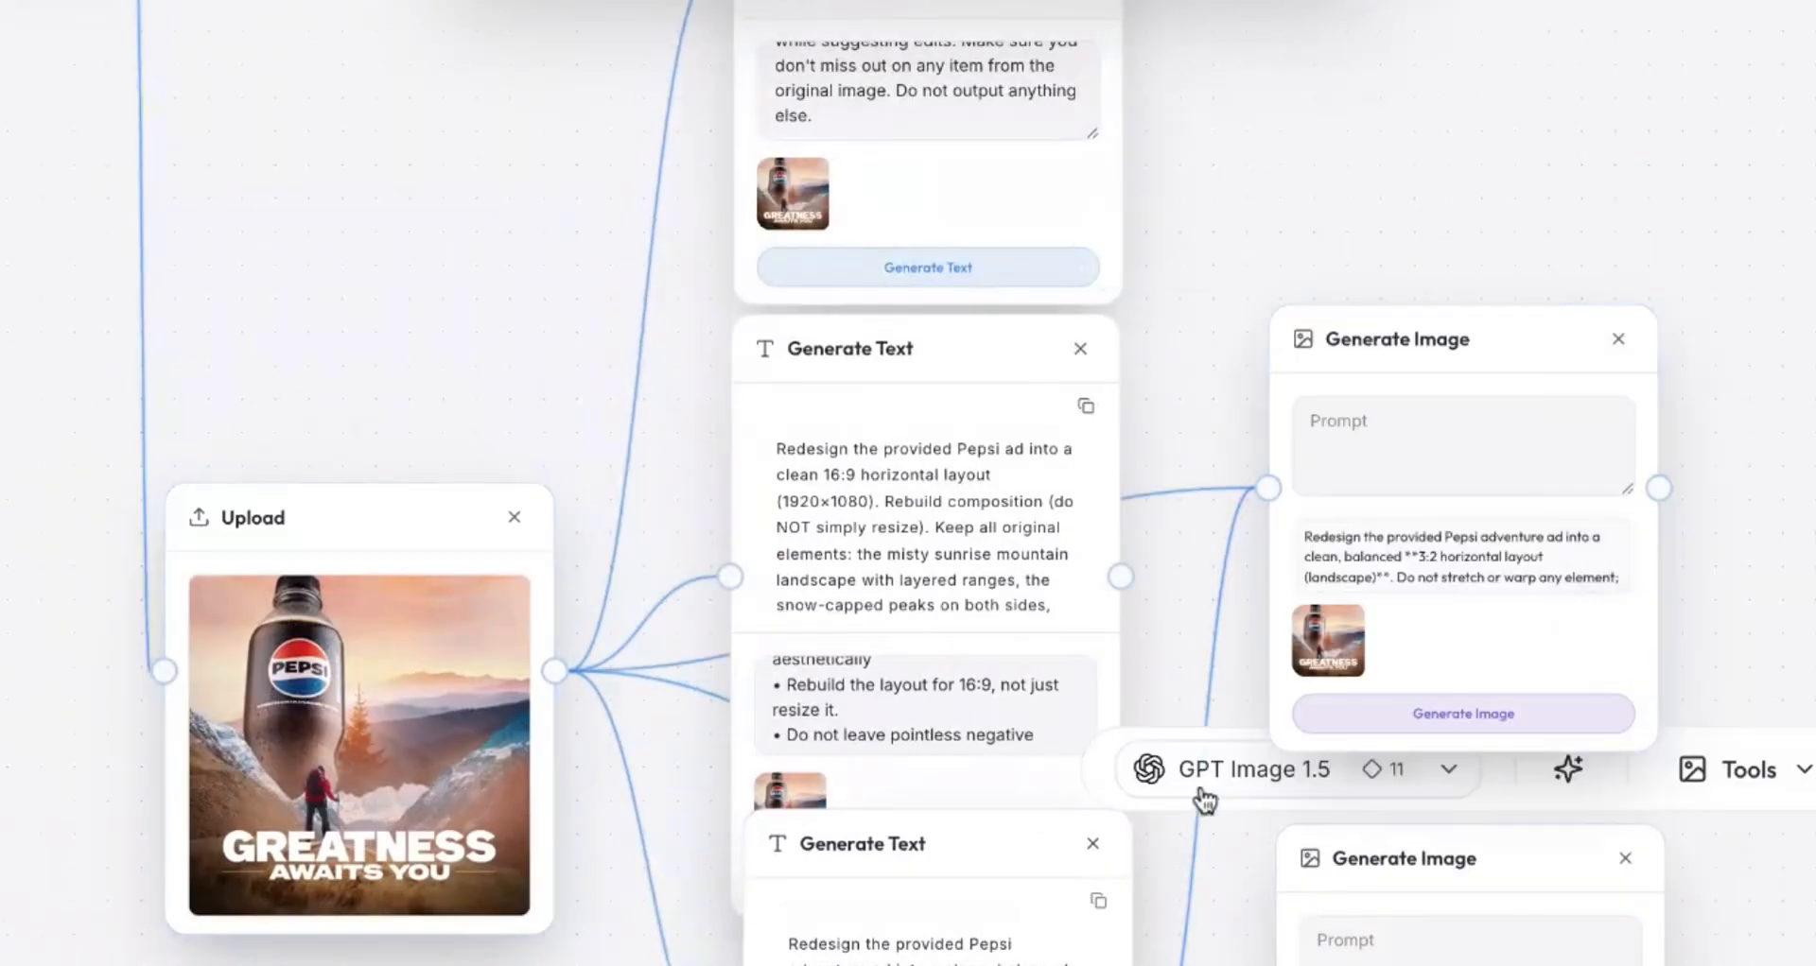
{"action": "scroll", "coordinate": [1224, 337], "scroll_direction": "up", "scroll_amount": 5}
{"action": "scroll", "coordinate": [1223, 336], "scroll_direction": "down", "scroll_amount": 5}
Step: Switch the 16:9 Generate Image node to Nano Banana at 16:9 and start generating
{"action": "left_click", "coordinate": [1370, 195]}
{"action": "left_click", "coordinate": [1239, 94]}
{"action": "left_click", "coordinate": [1194, 452]}
{"action": "left_click", "coordinate": [1778, 186]}
{"action": "left_click", "coordinate": [1778, 227]}
{"action": "left_click", "coordinate": [1449, 616]}
Step: Bring the 3:2 nodes into view, add another wired Generate Image node, and edit its aspect ratio
{"action": "scroll", "coordinate": [1767, 763], "scroll_direction": "down", "scroll_amount": 2}
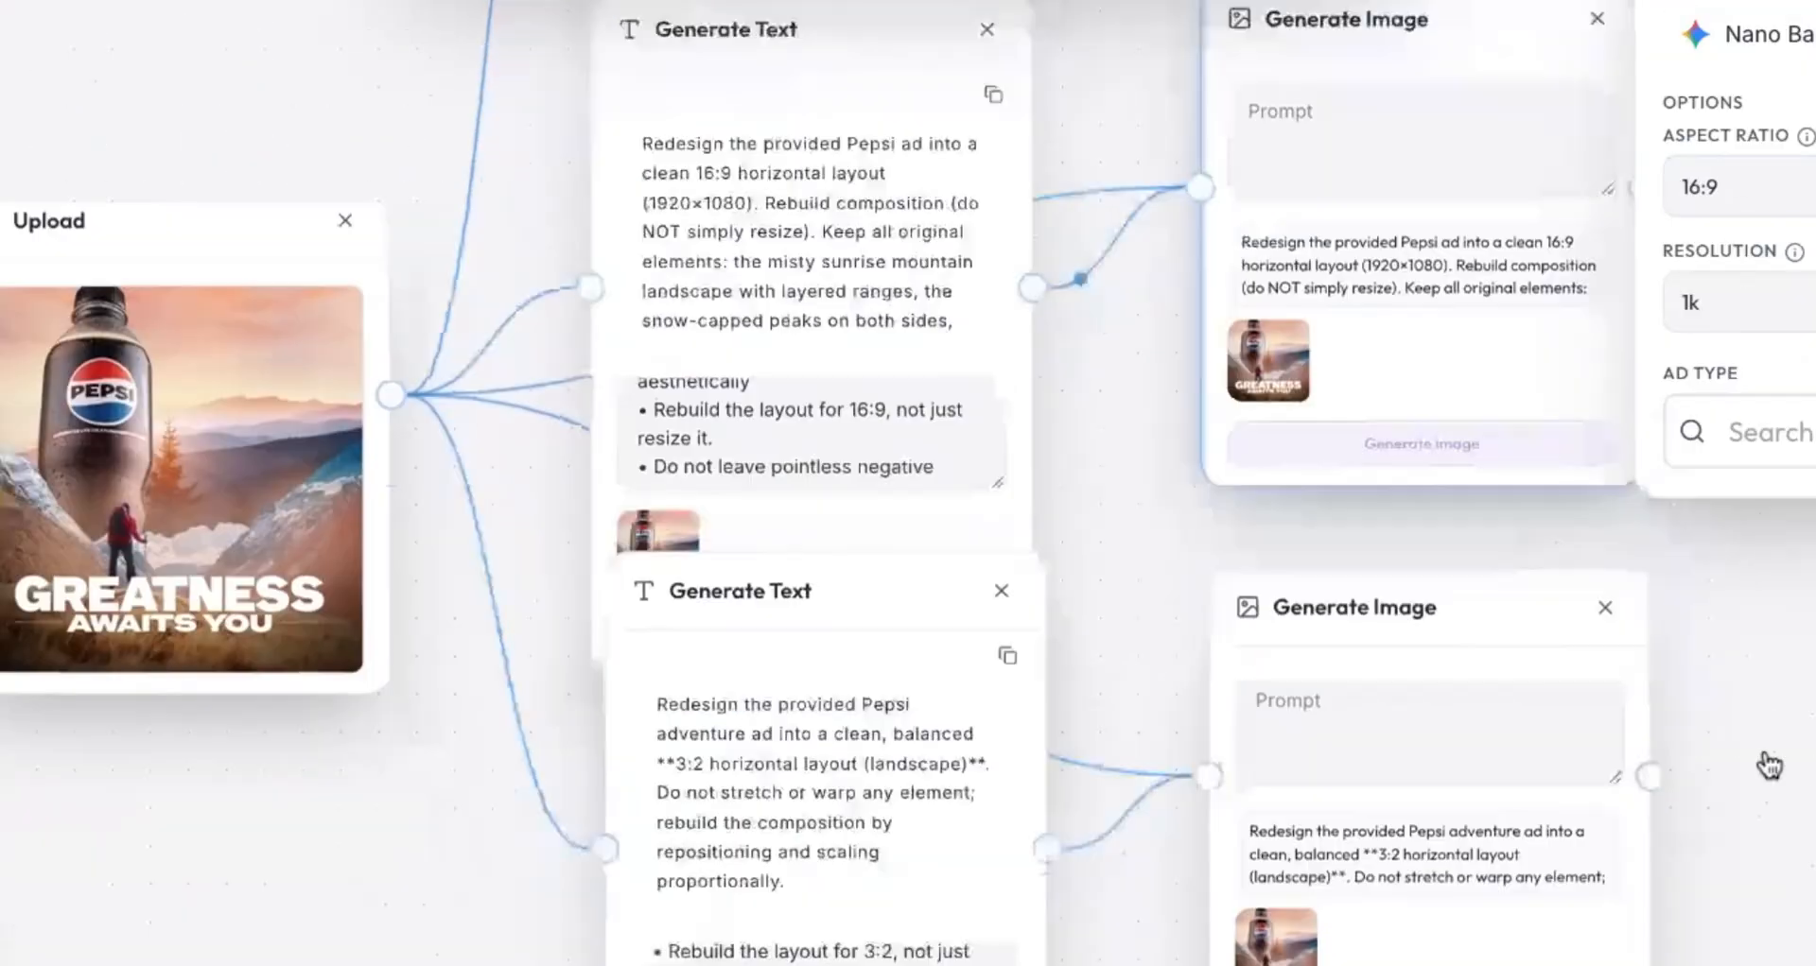
{"action": "scroll", "coordinate": [1768, 762], "scroll_direction": "up", "scroll_amount": 9}
{"action": "left_click_drag", "start_coordinate": [980, 478], "coordinate": [1147, 289]}
{"action": "left_click", "coordinate": [1286, 452]}
{"action": "left_click", "coordinate": [1778, 187]}
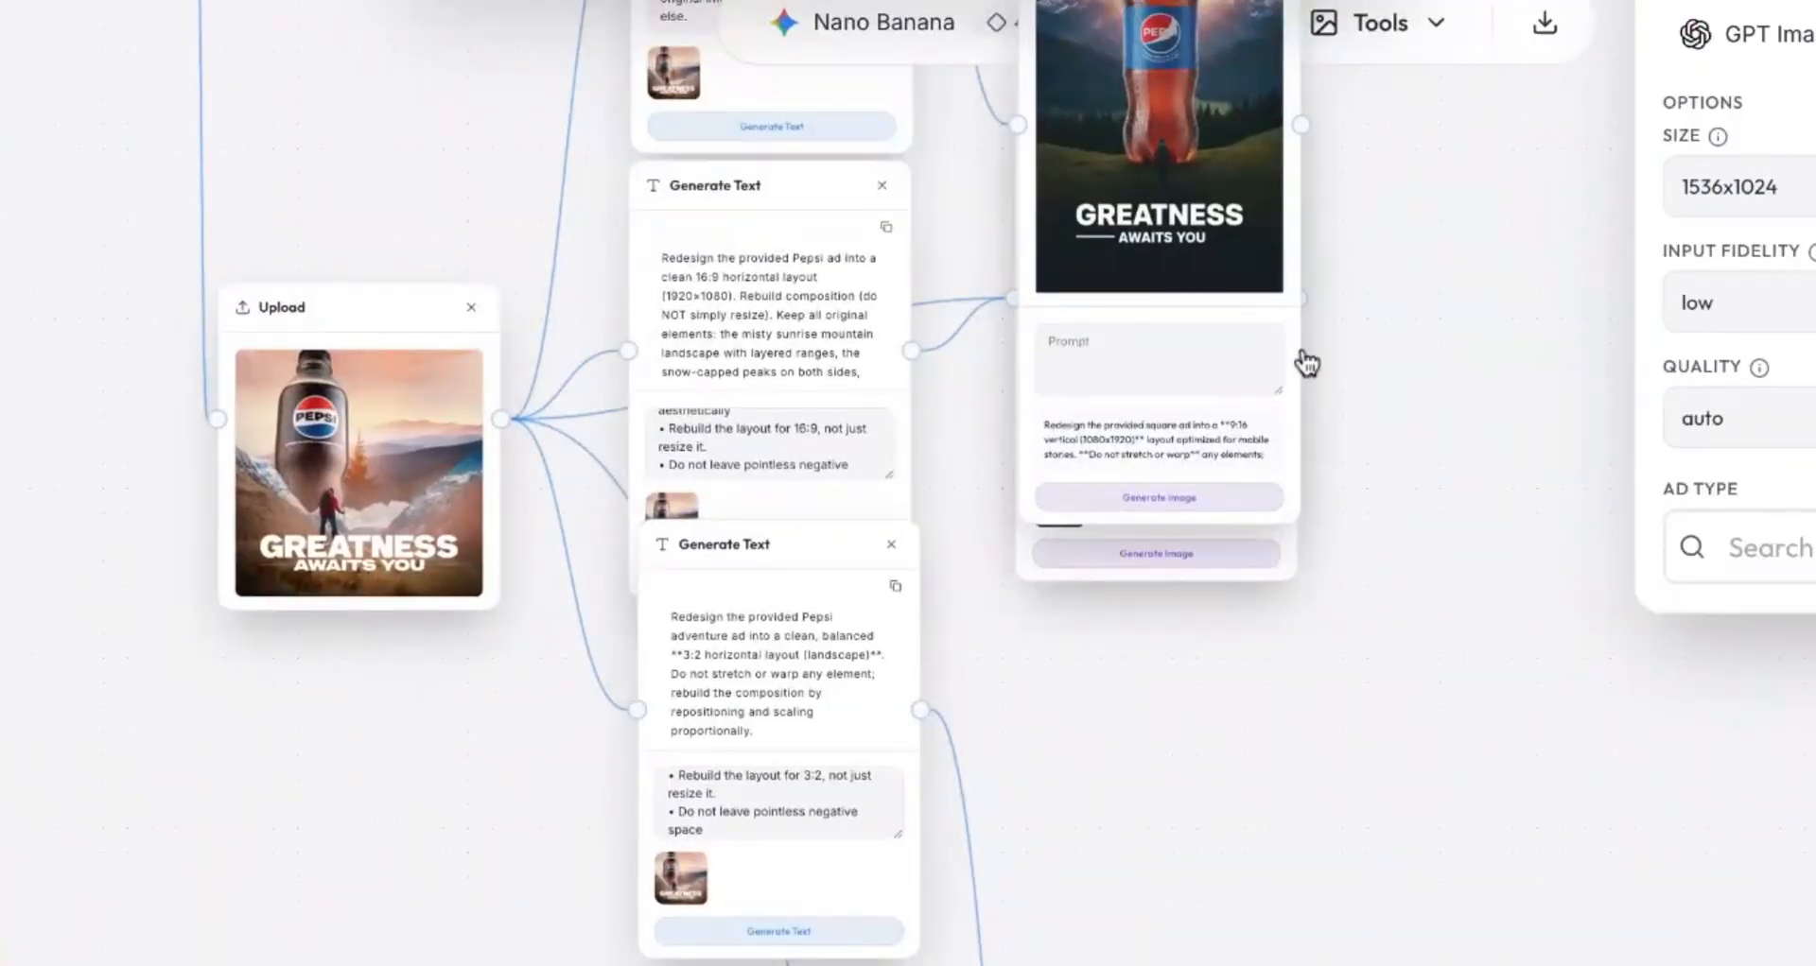
{"action": "scroll", "coordinate": [1301, 357], "scroll_direction": "up", "scroll_amount": 5}
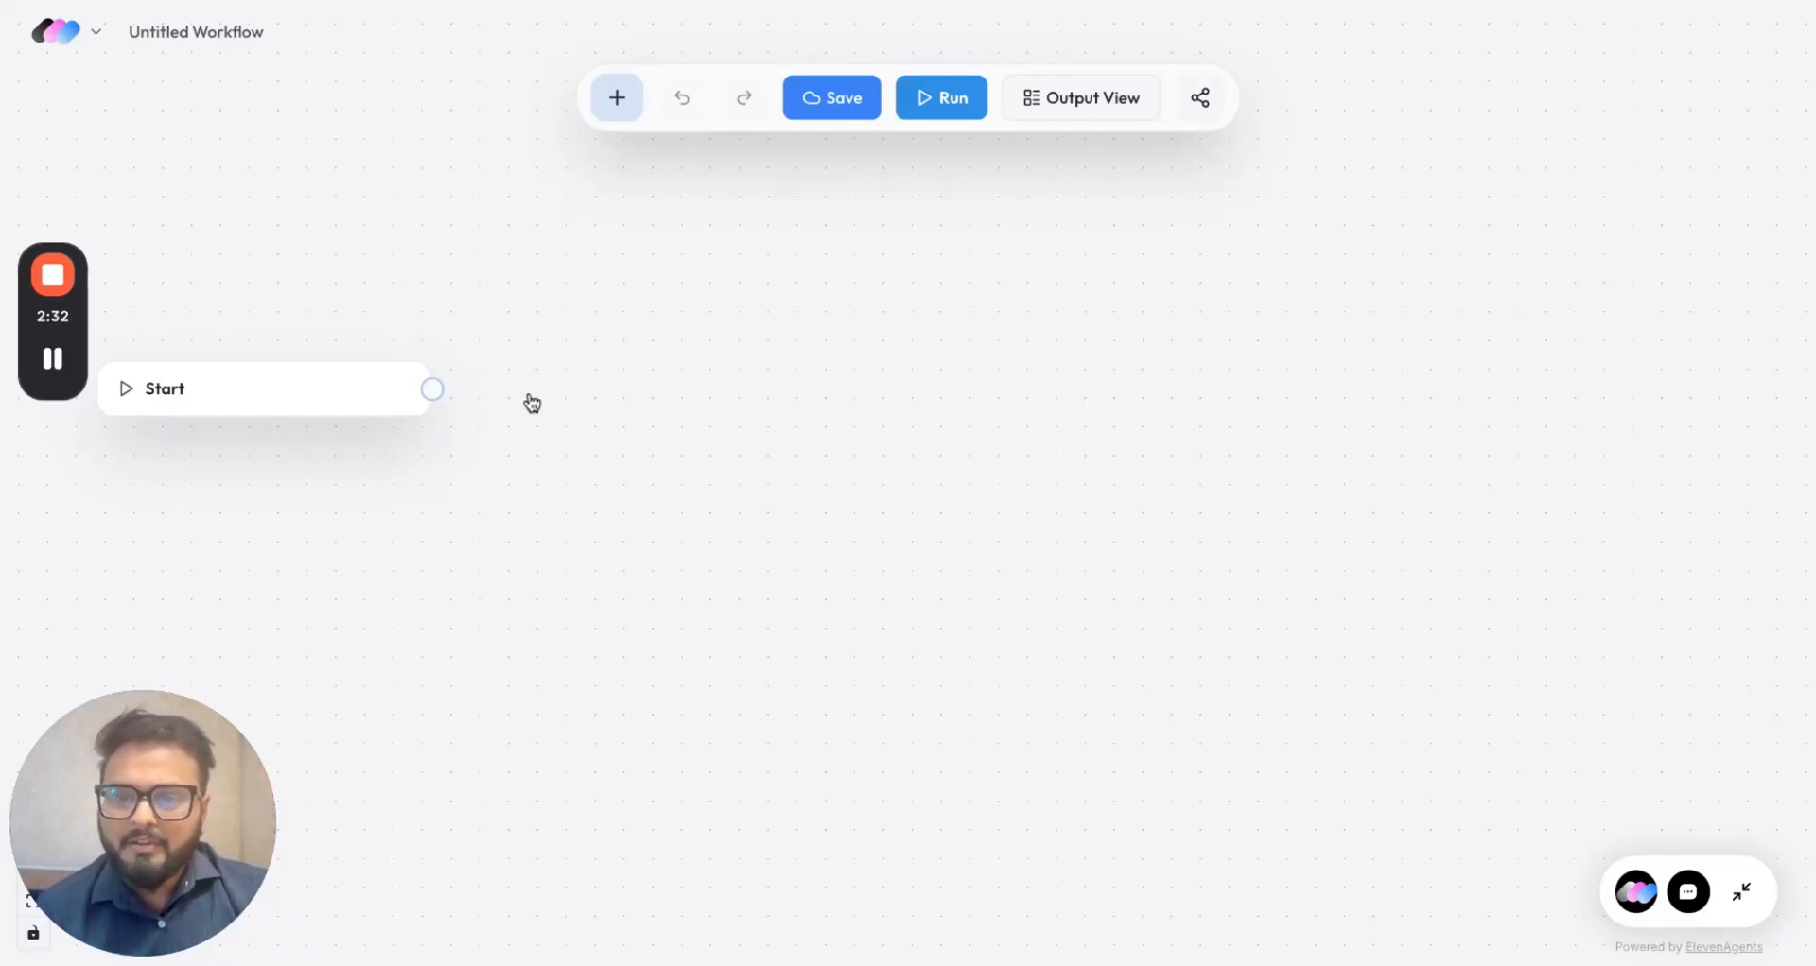
Step: Add an Upload node beside Start and upload the Pepsi ad image
{"action": "left_click", "coordinate": [617, 105]}
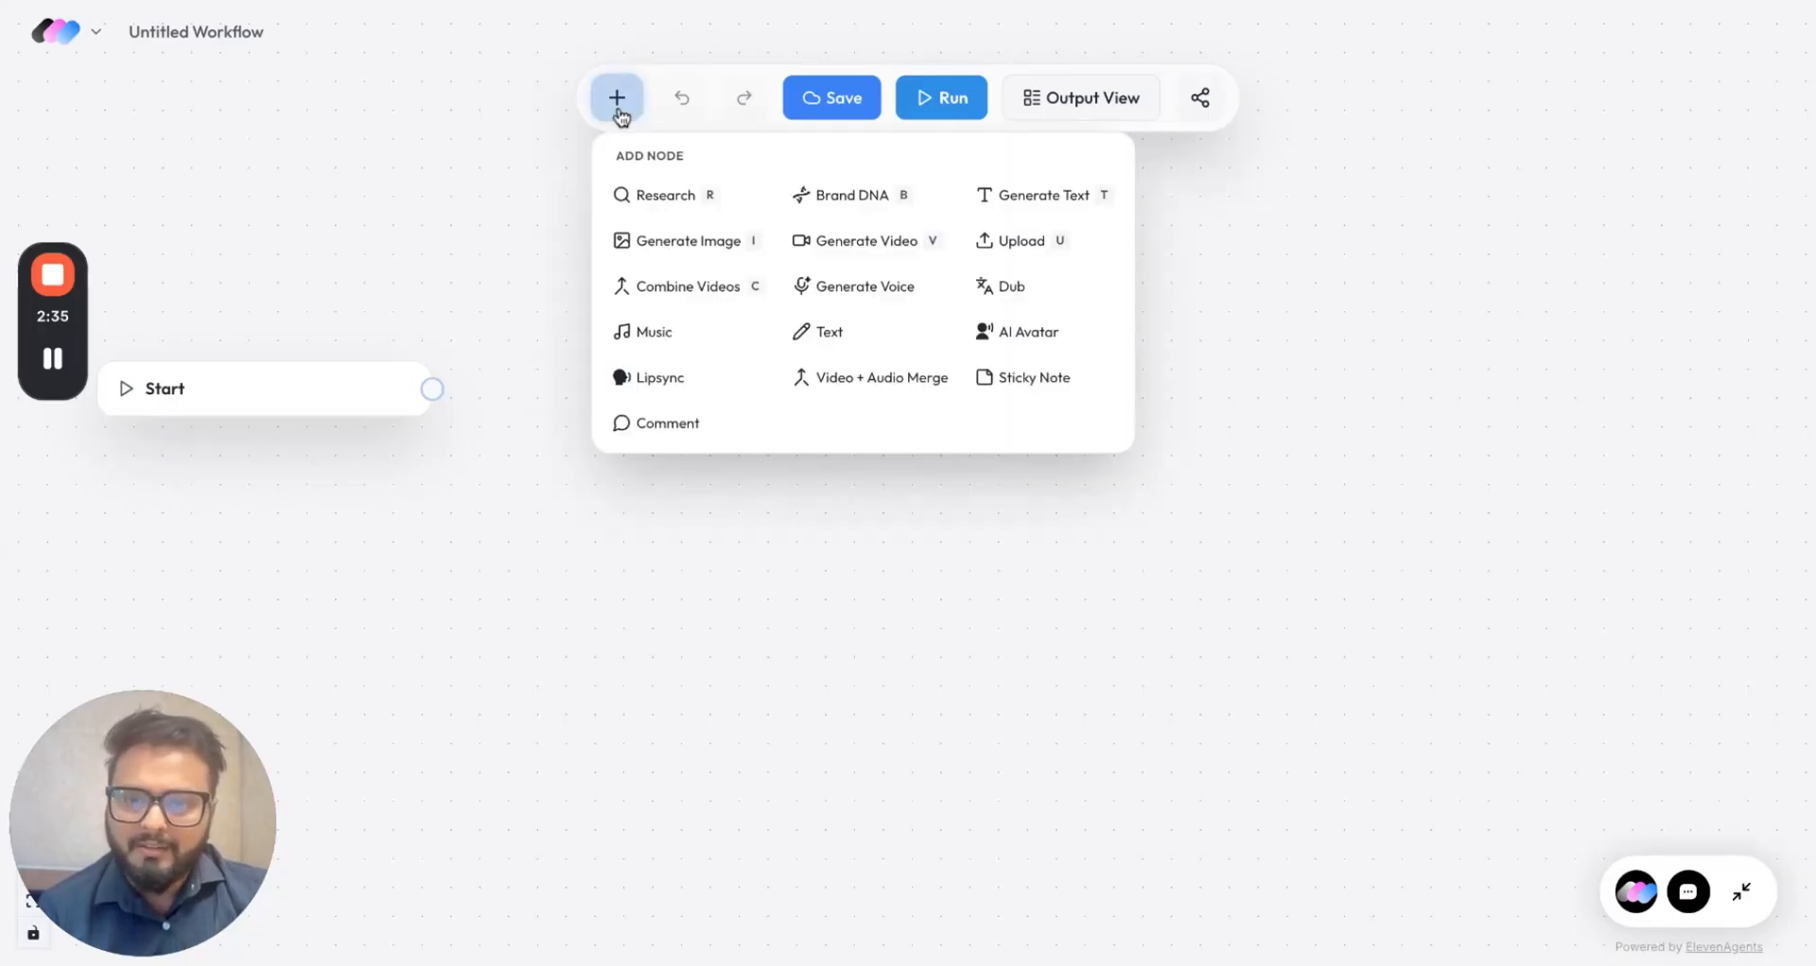
{"action": "left_click", "coordinate": [995, 243]}
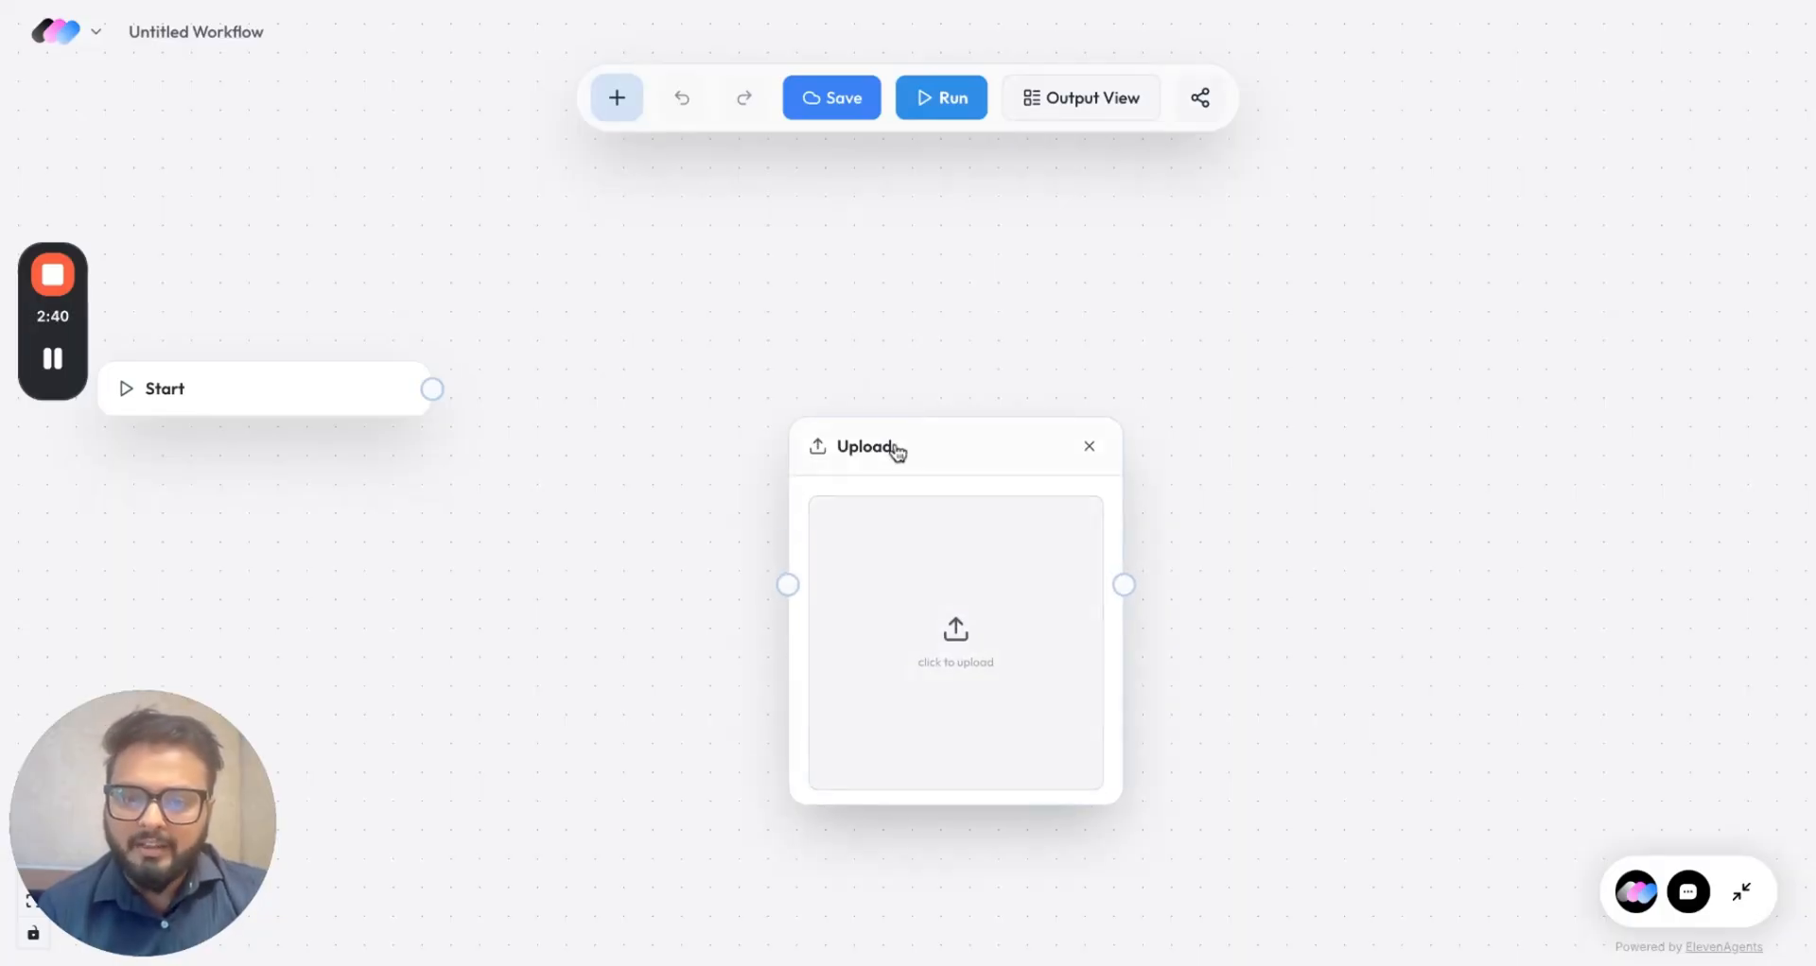
{"action": "left_click_drag", "start_coordinate": [896, 450], "coordinate": [640, 278]}
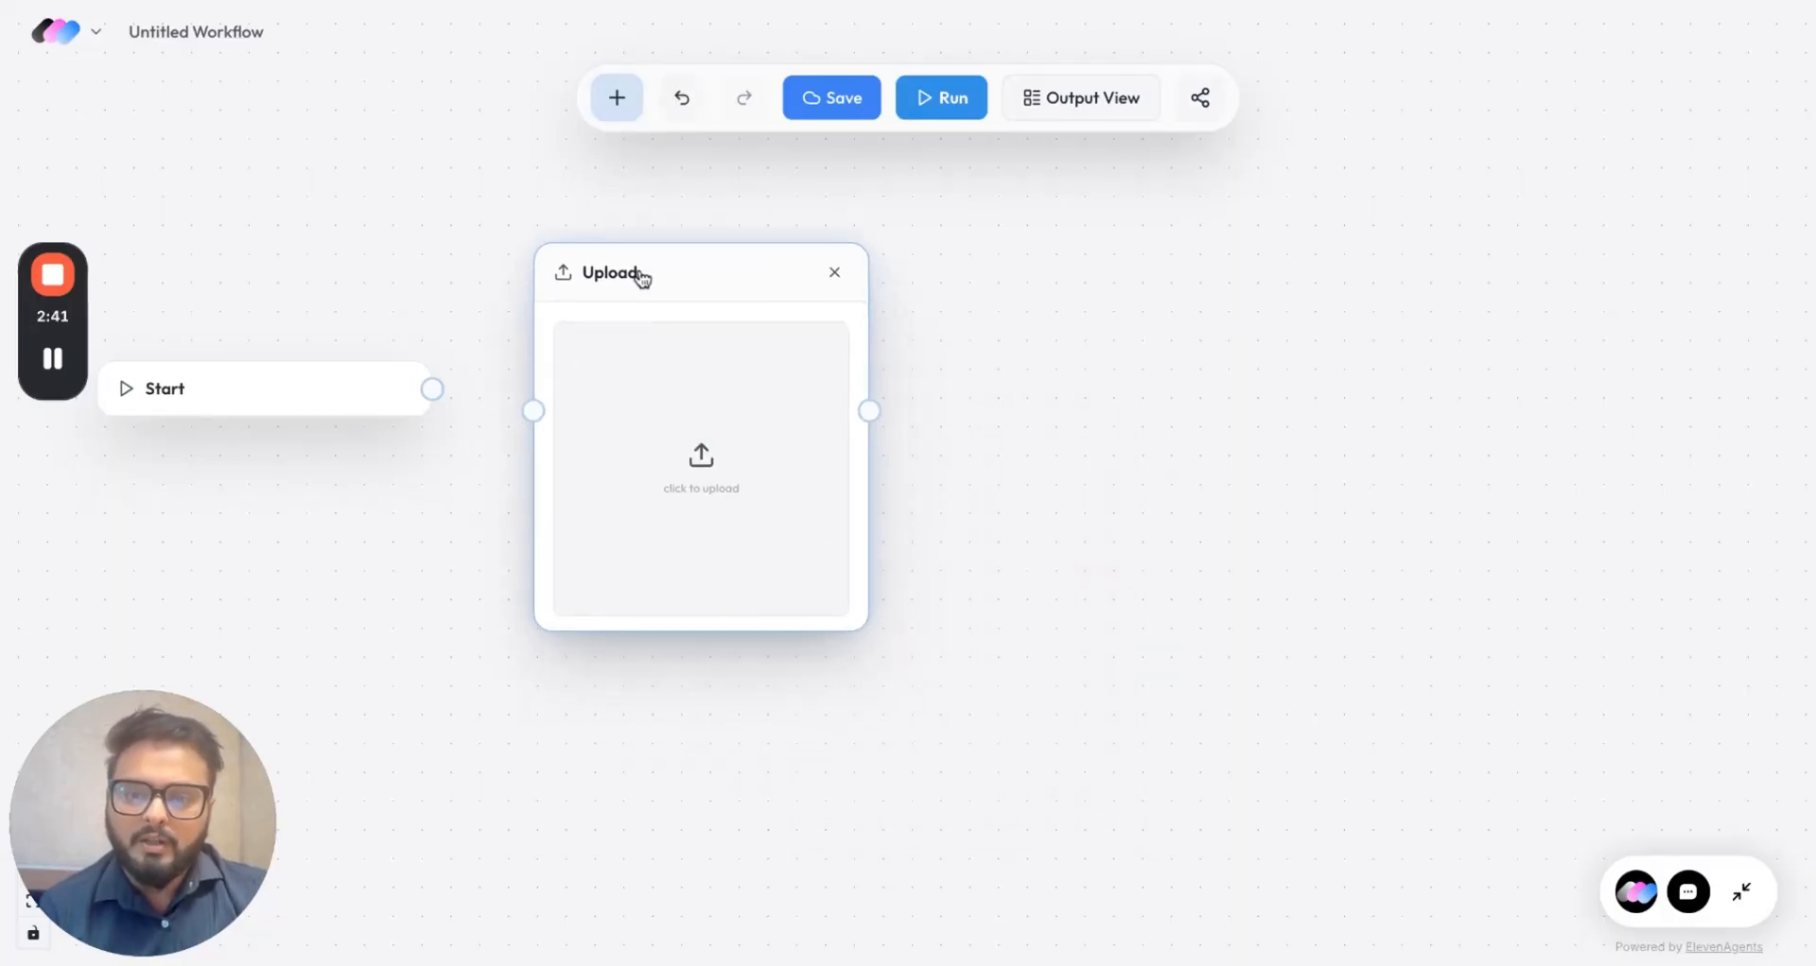
{"action": "left_click", "coordinate": [661, 448]}
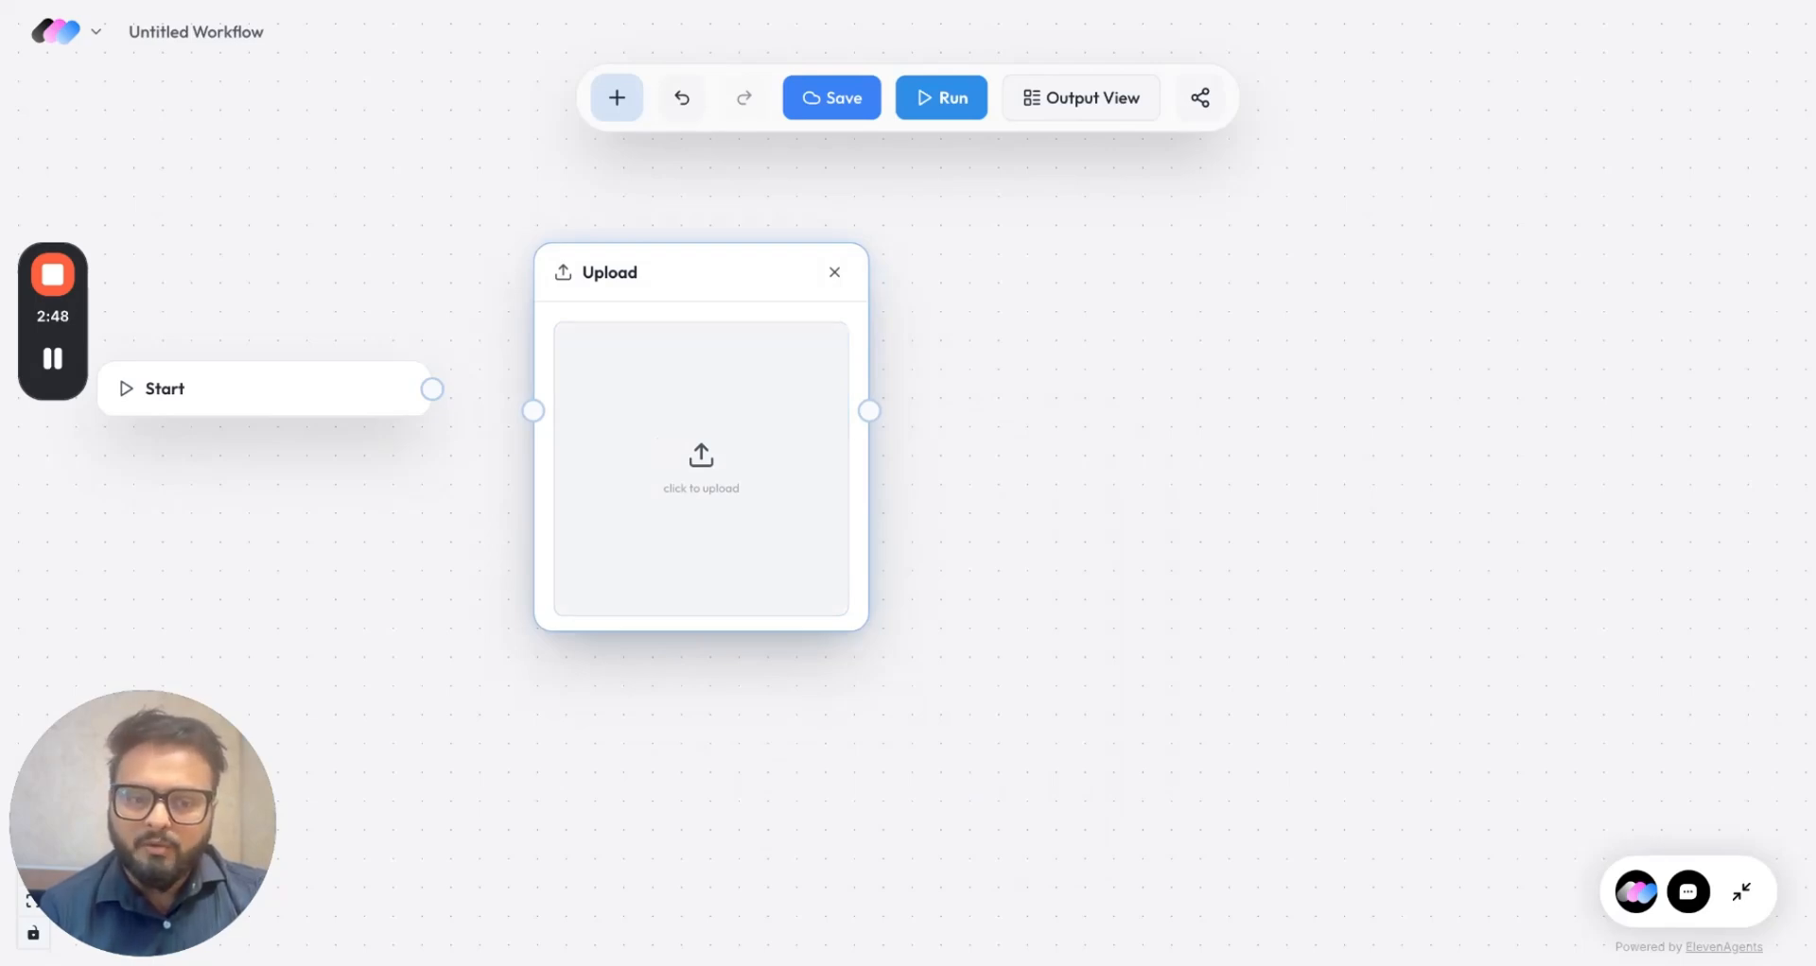
{"action": "left_click", "coordinate": [1239, 792]}
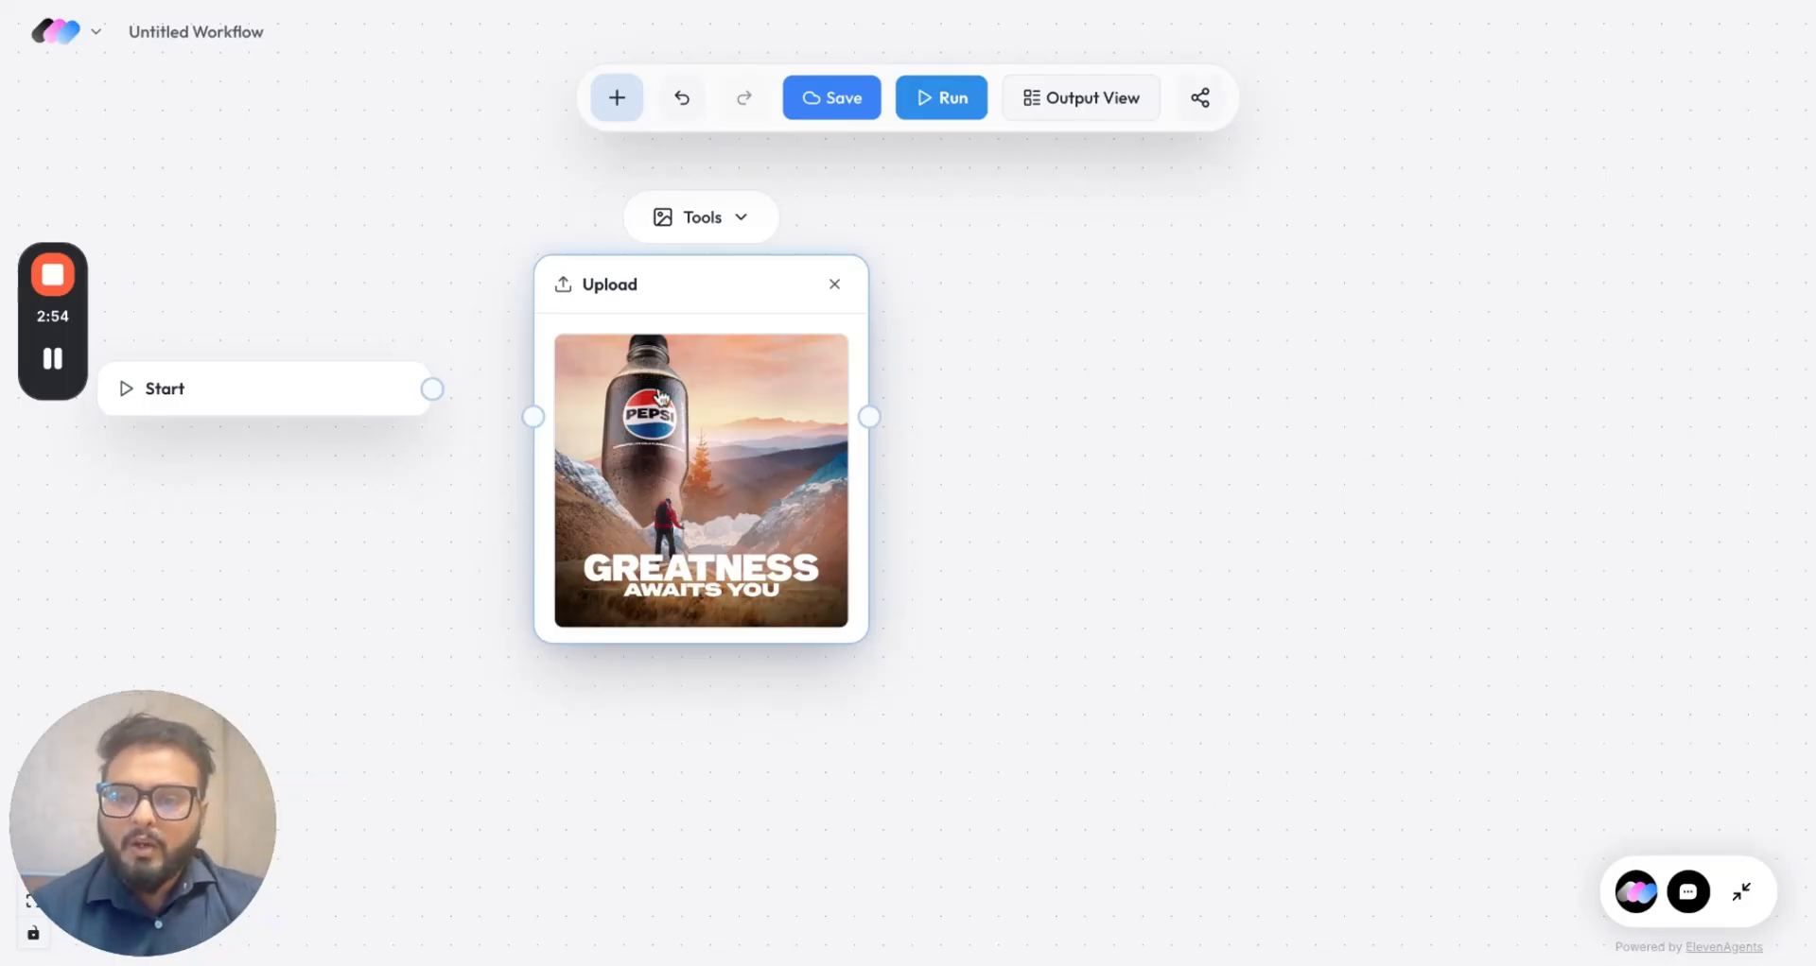
Step: Connect Start to the Upload node and pull a new link from its output
{"action": "left_click_drag", "start_coordinate": [713, 299], "coordinate": [713, 231]}
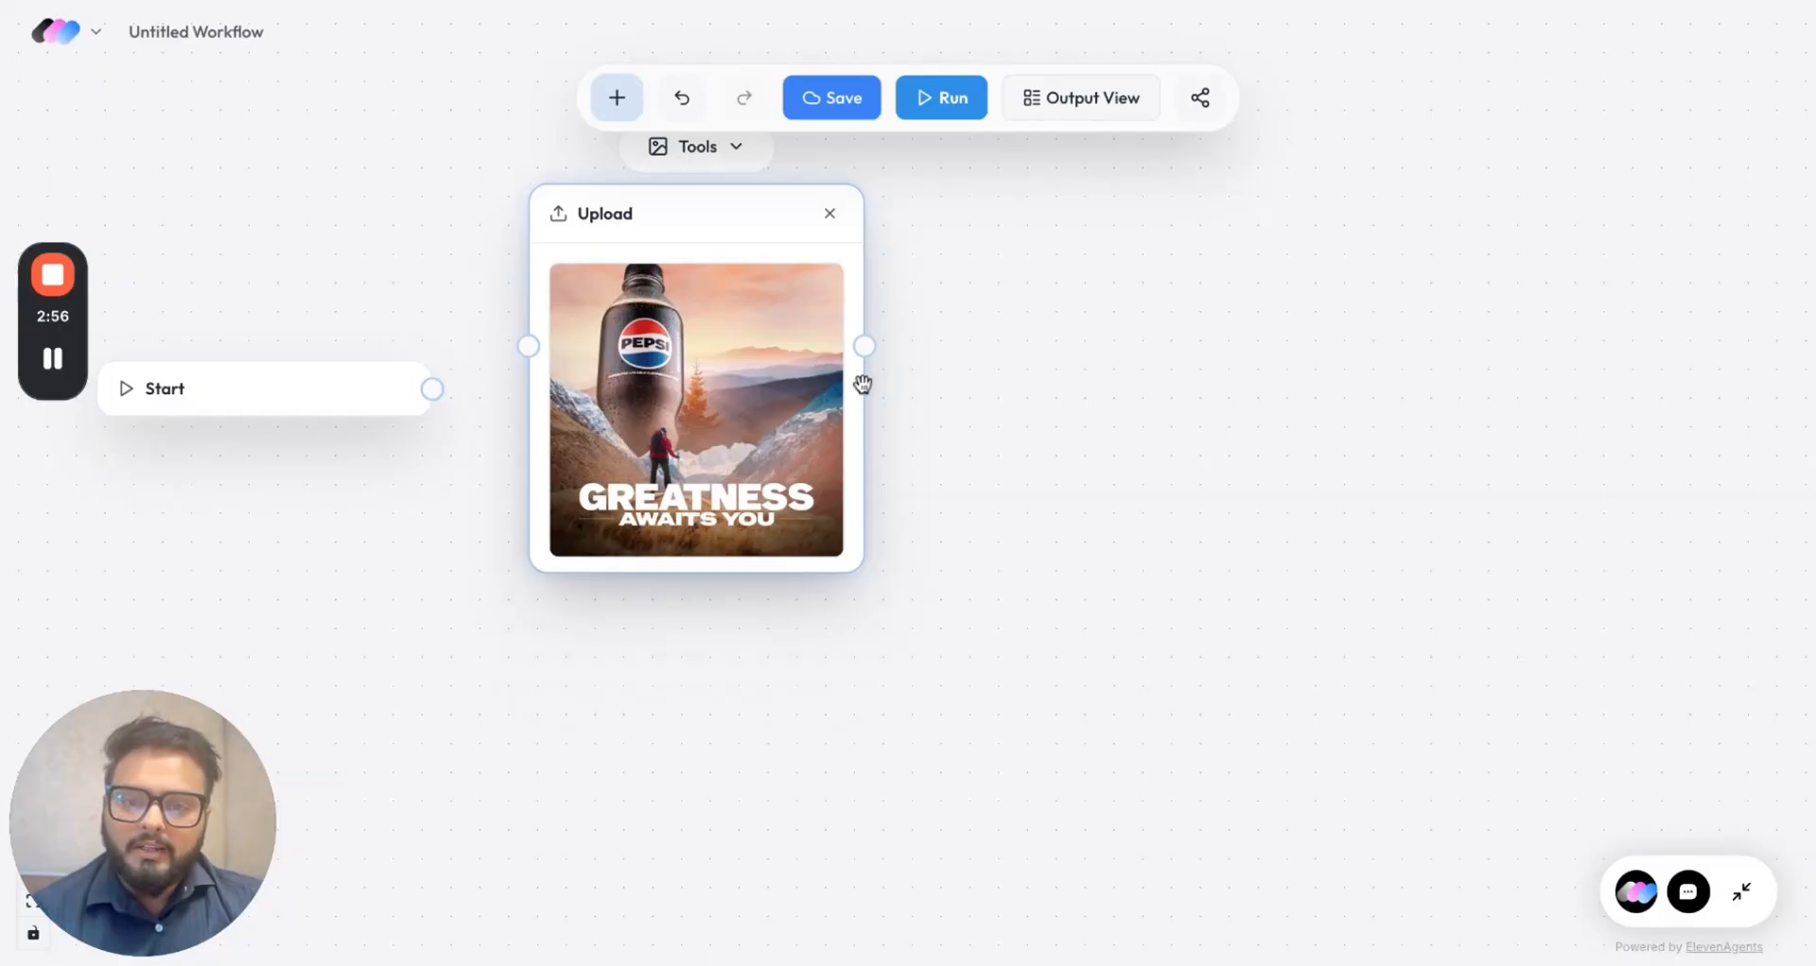
{"action": "left_click_drag", "start_coordinate": [433, 389], "coordinate": [544, 350]}
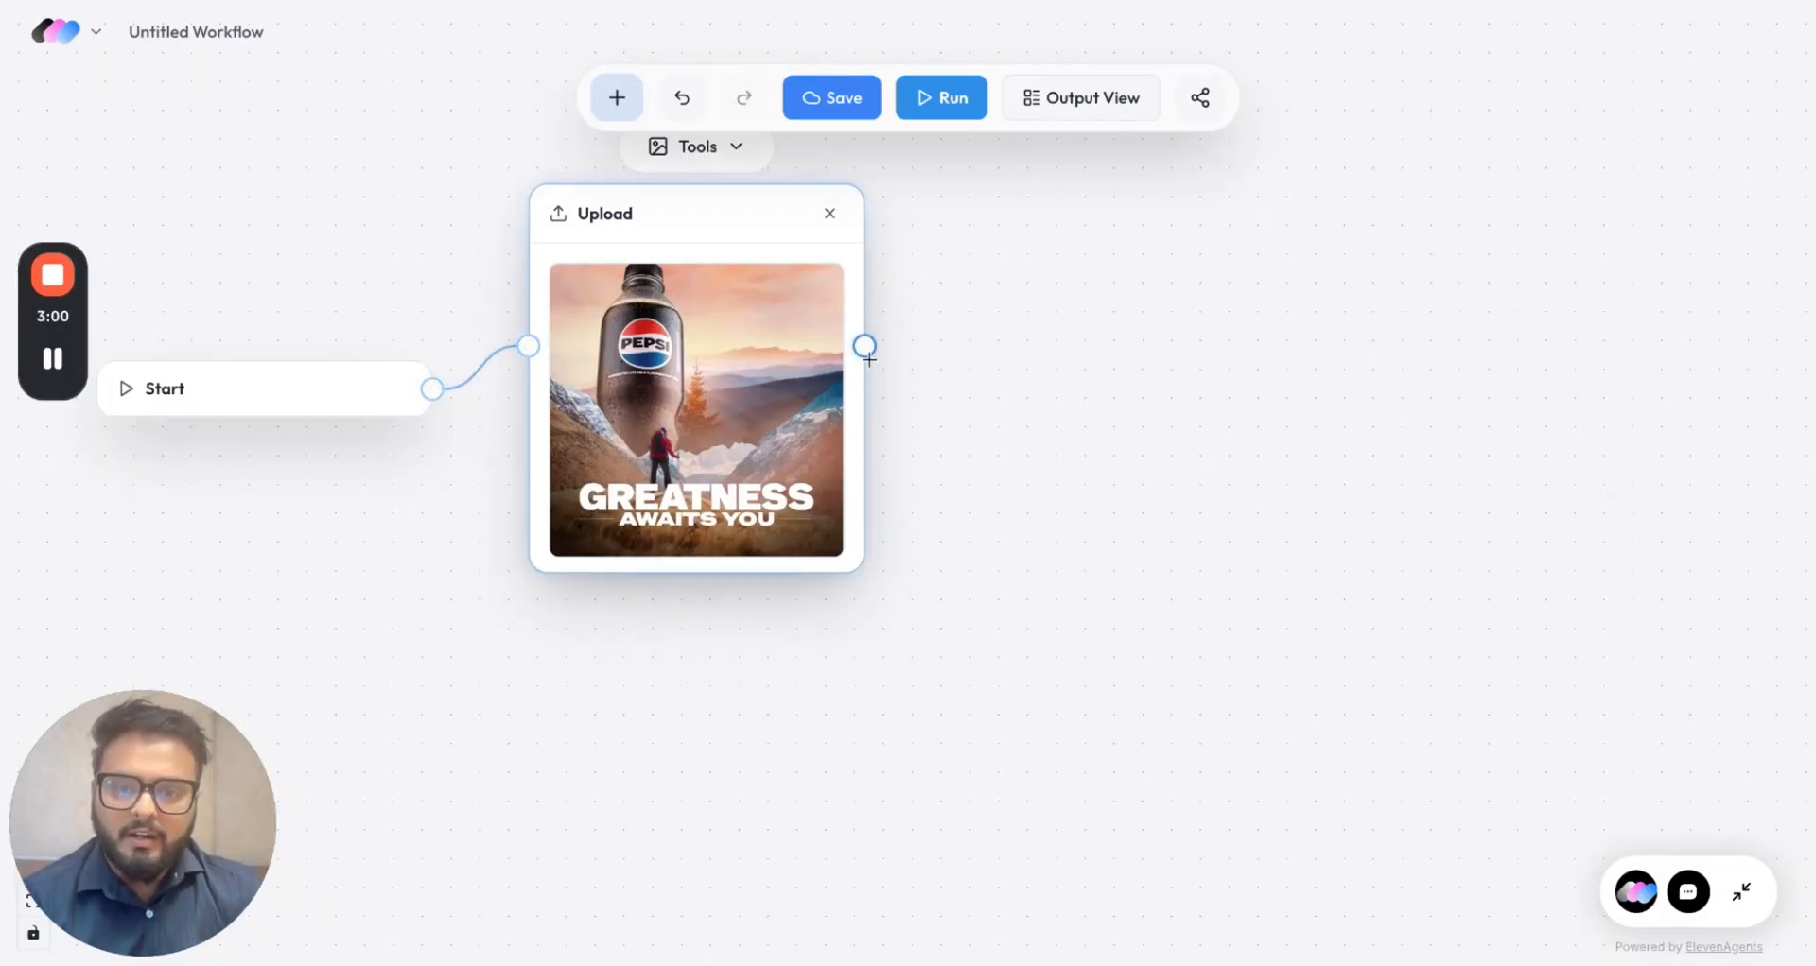
{"action": "left_click_drag", "start_coordinate": [866, 350], "coordinate": [989, 279]}
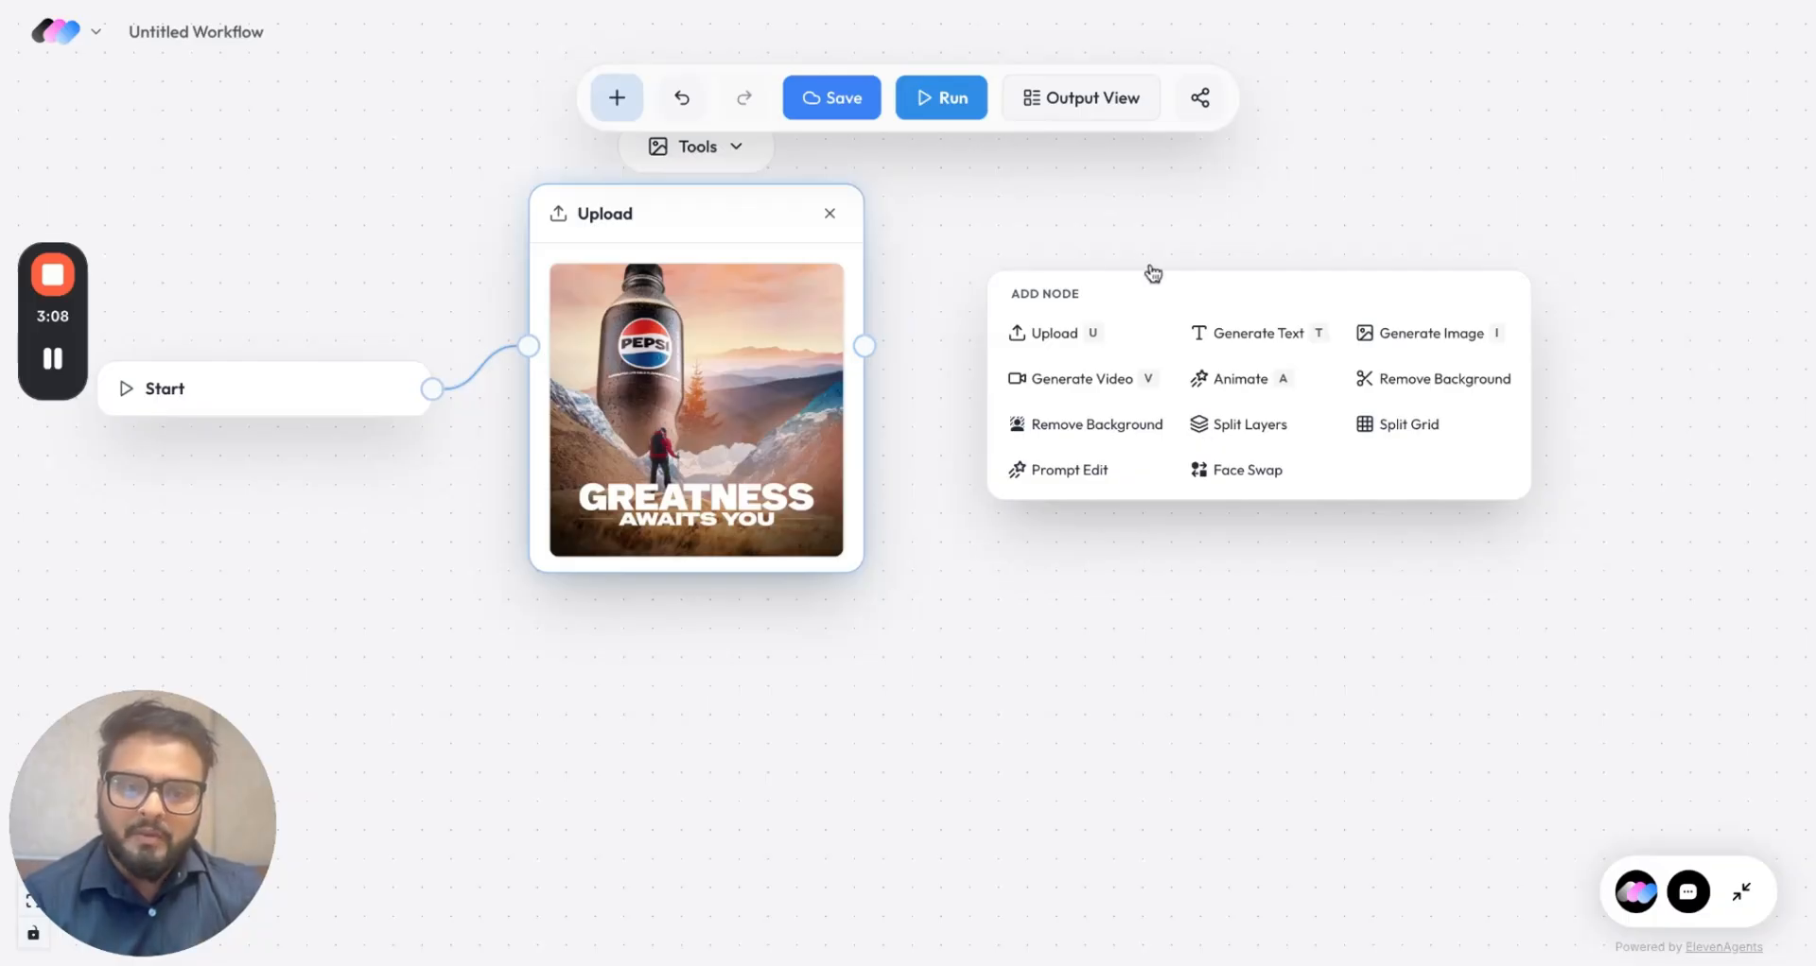
Step: Add a Generate Text node fed by the uploaded image and set it to GPT 5.2
{"action": "left_click", "coordinate": [1267, 341]}
{"action": "left_click", "coordinate": [1065, 314]}
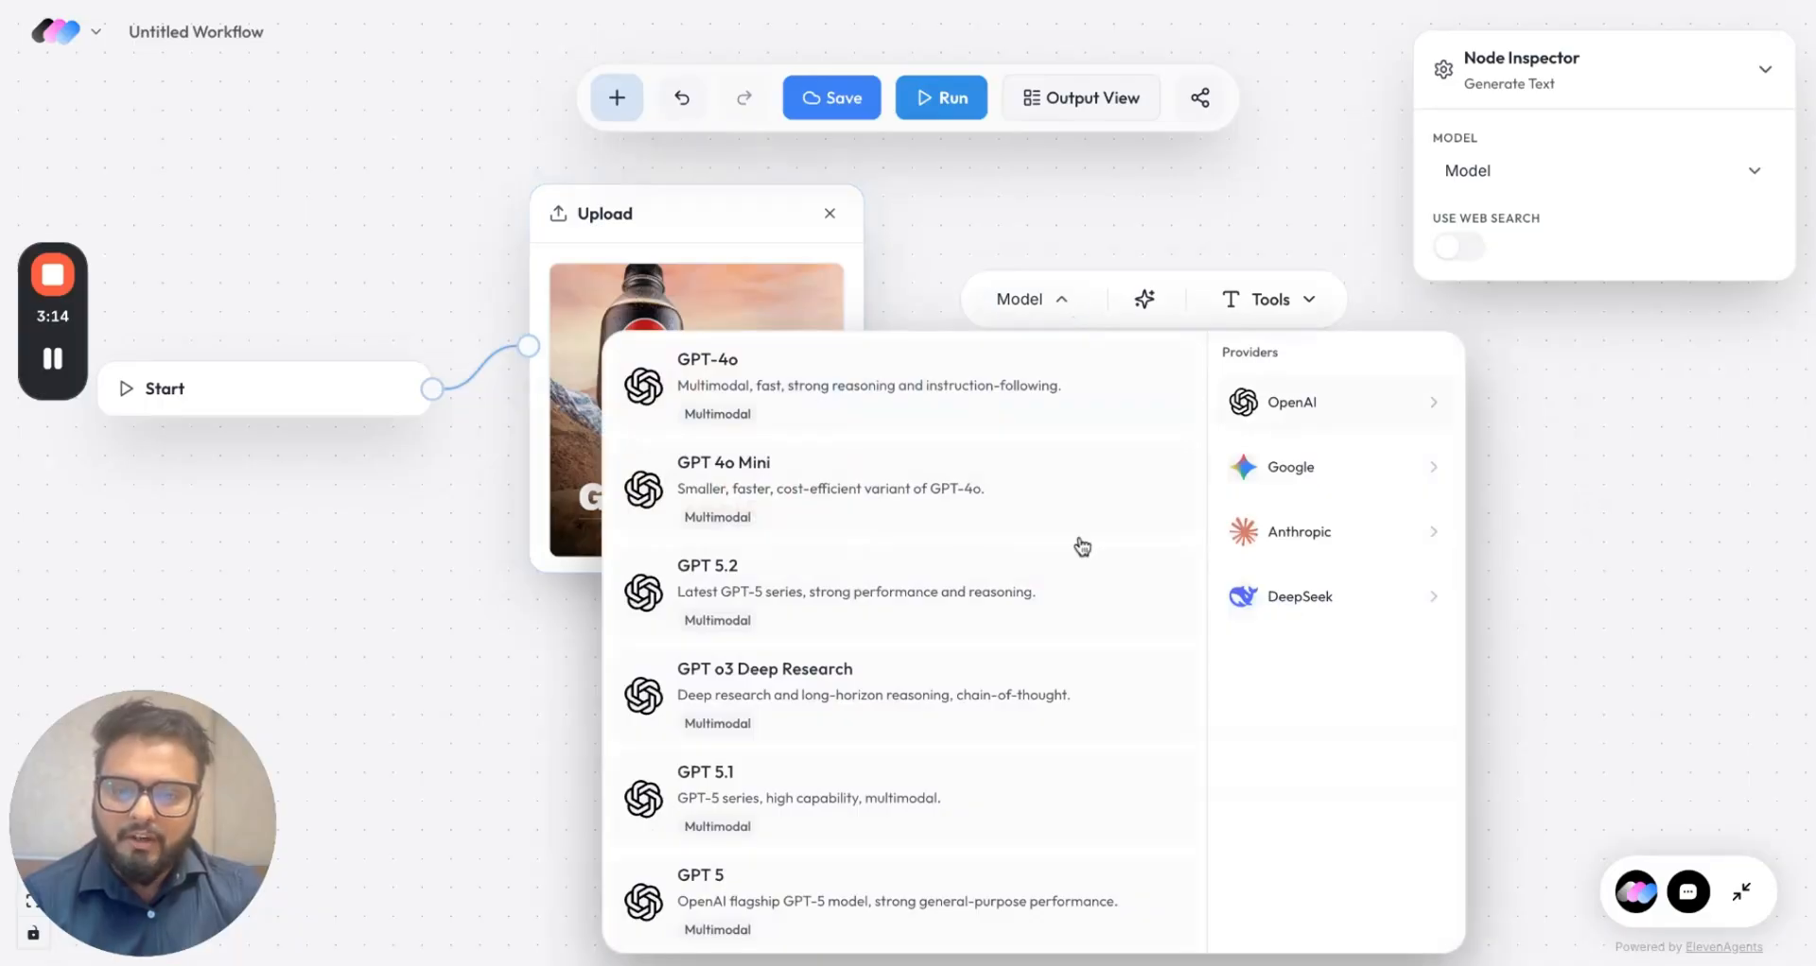
{"action": "left_click", "coordinate": [956, 598]}
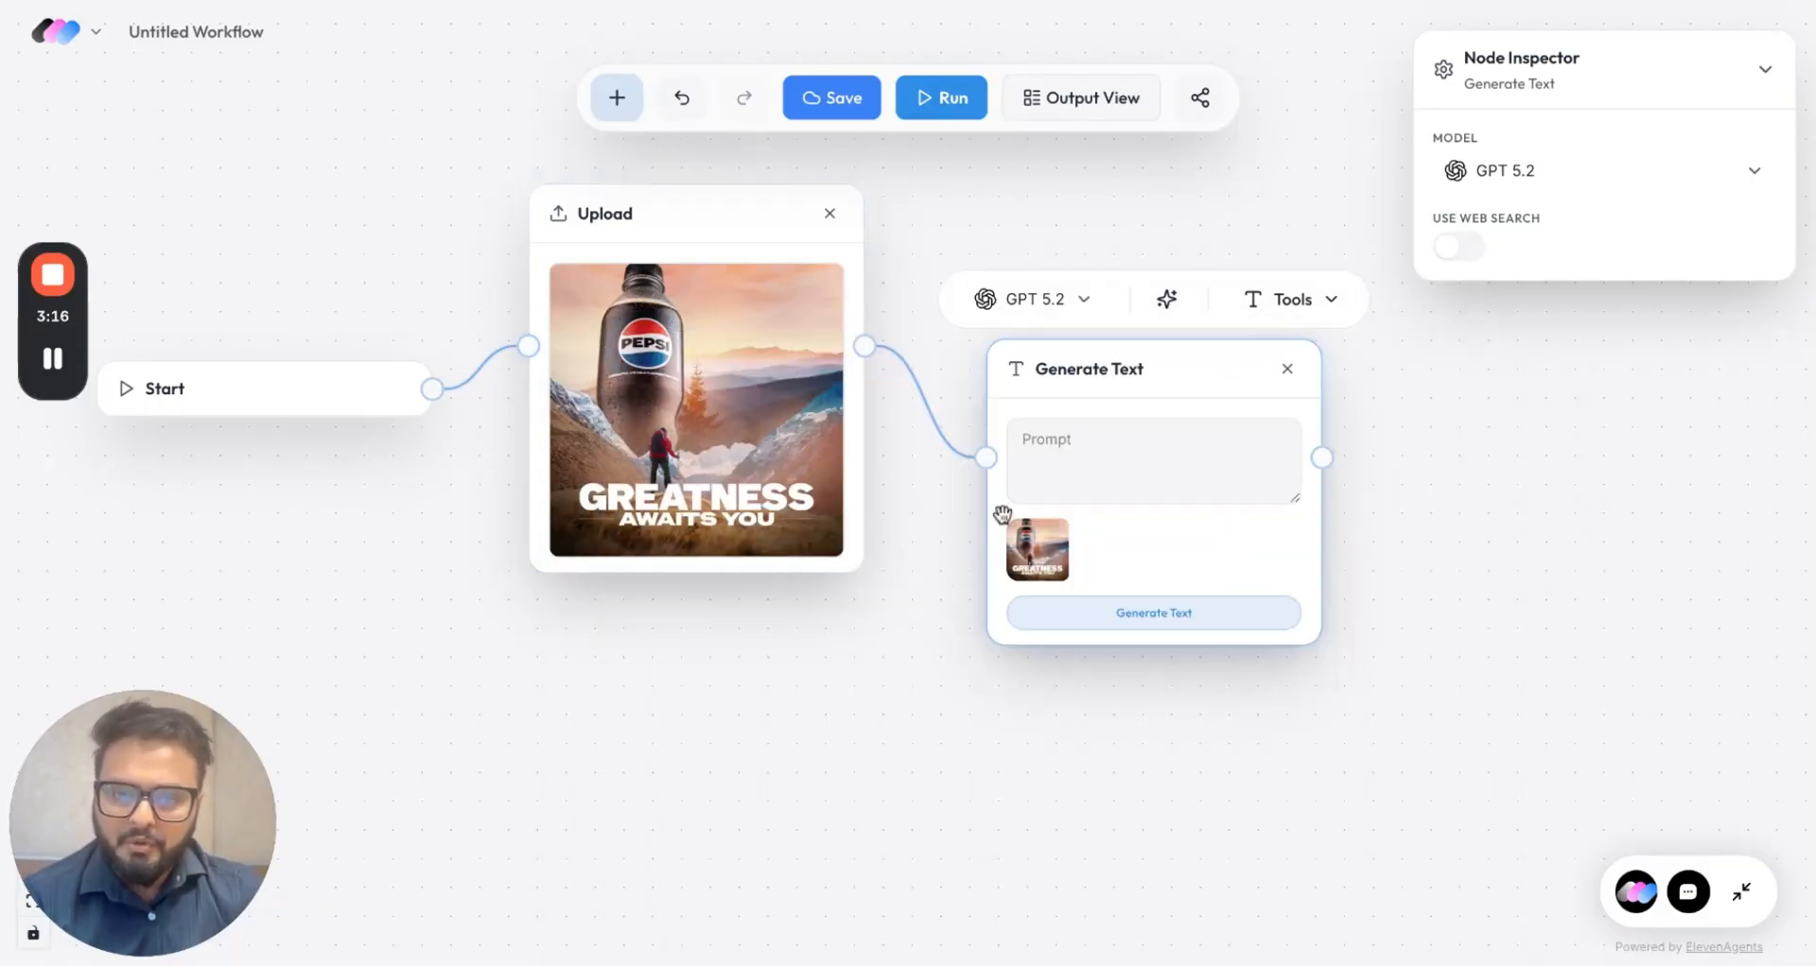
{"action": "left_click_drag", "start_coordinate": [1127, 377], "coordinate": [1099, 262]}
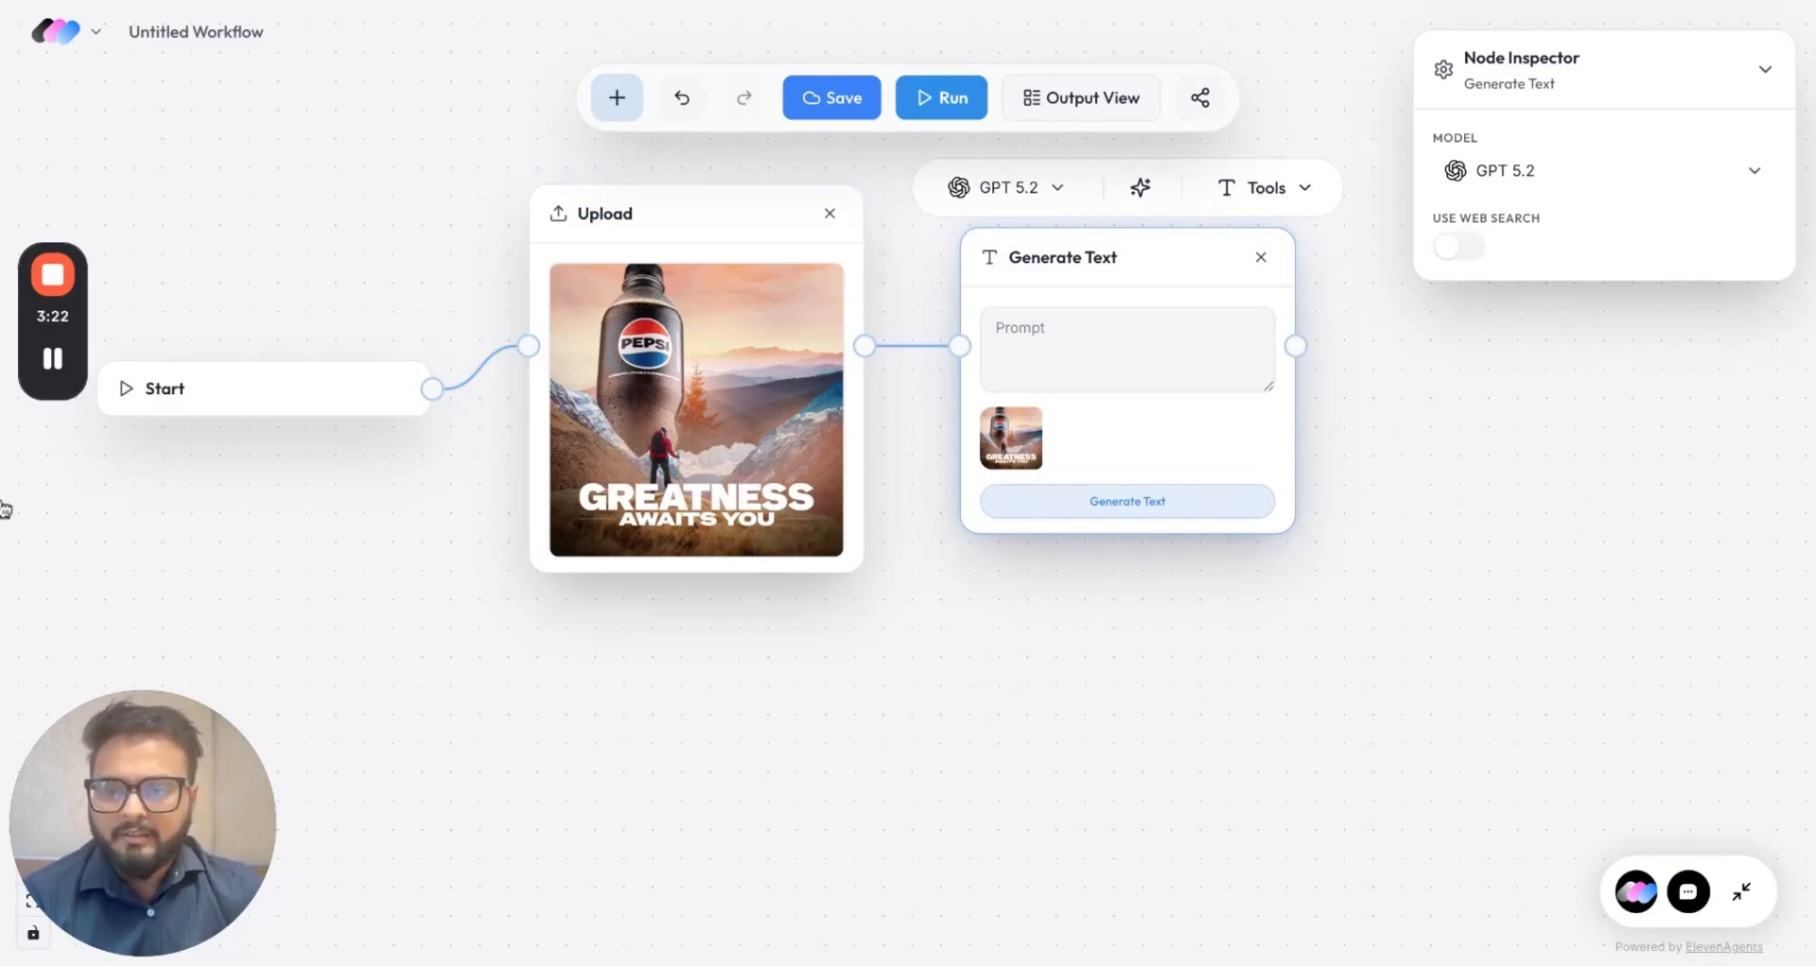
Step: Paste the prompt asking to redesign the ad as 9:16 into the Prompt box
{"action": "left_click", "coordinate": [1003, 348]}
{"action": "key", "text": "ctrl+v"}
{"action": "scroll", "coordinate": [1102, 355], "scroll_direction": "up", "scroll_amount": 5}
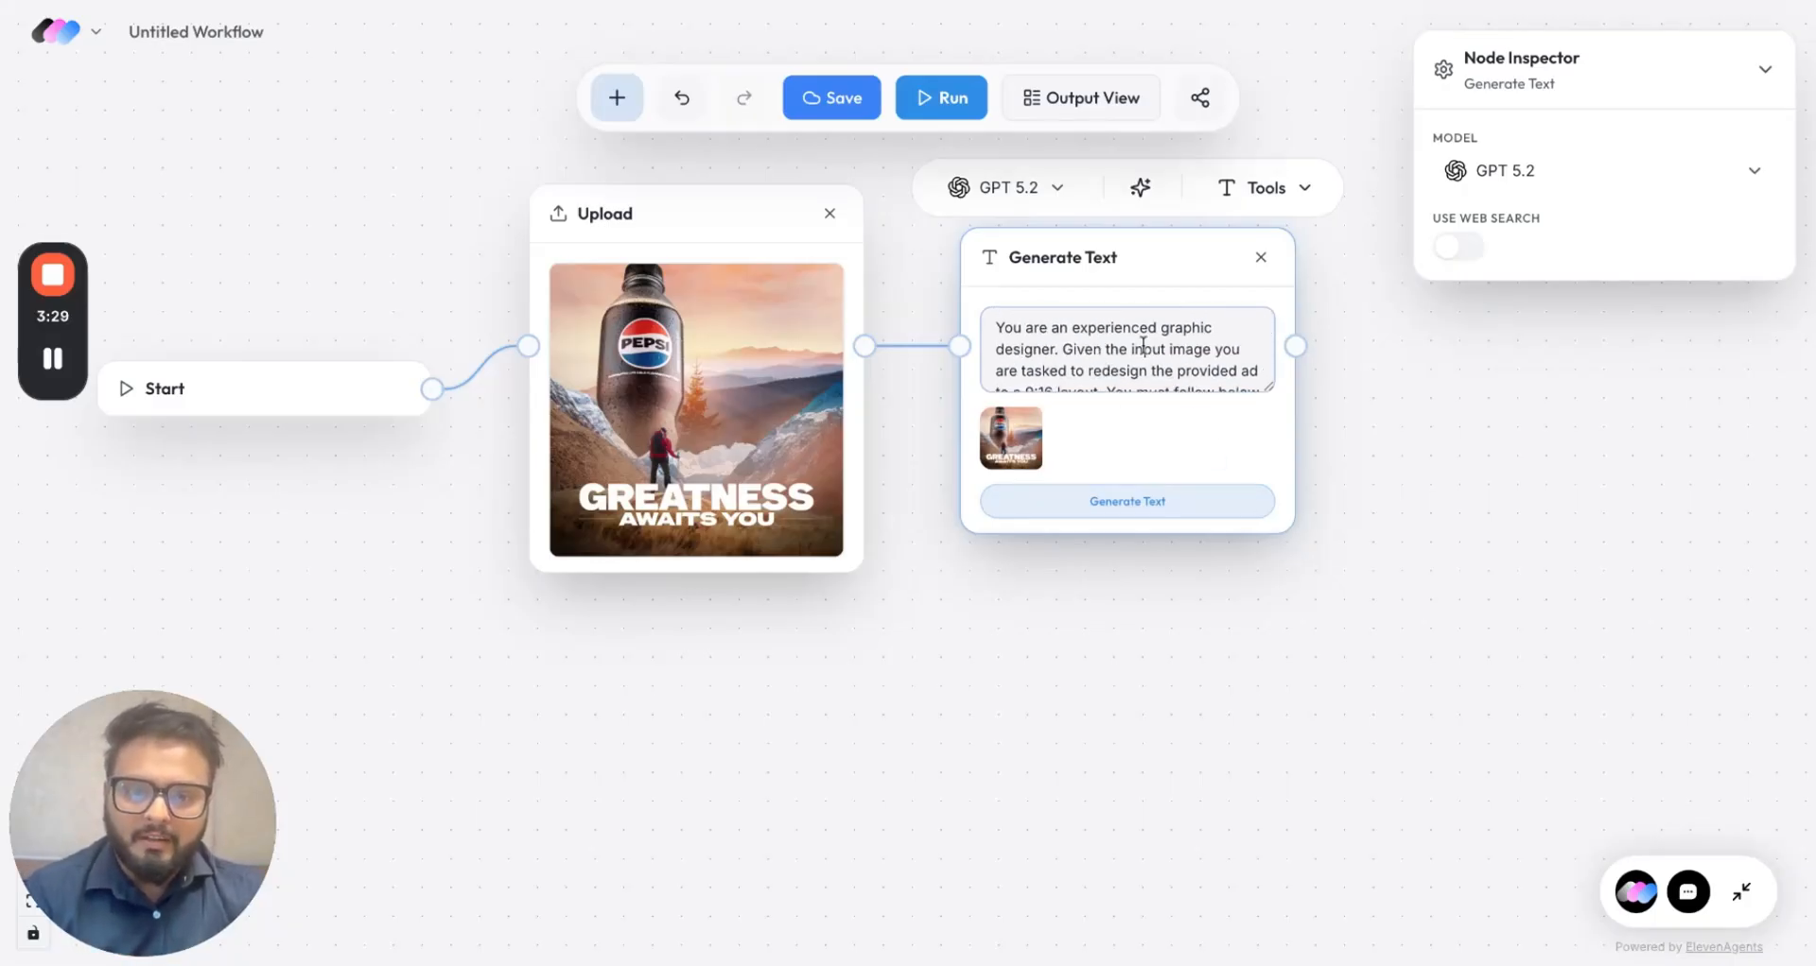
{"action": "scroll", "coordinate": [1057, 362], "scroll_direction": "down", "scroll_amount": 3}
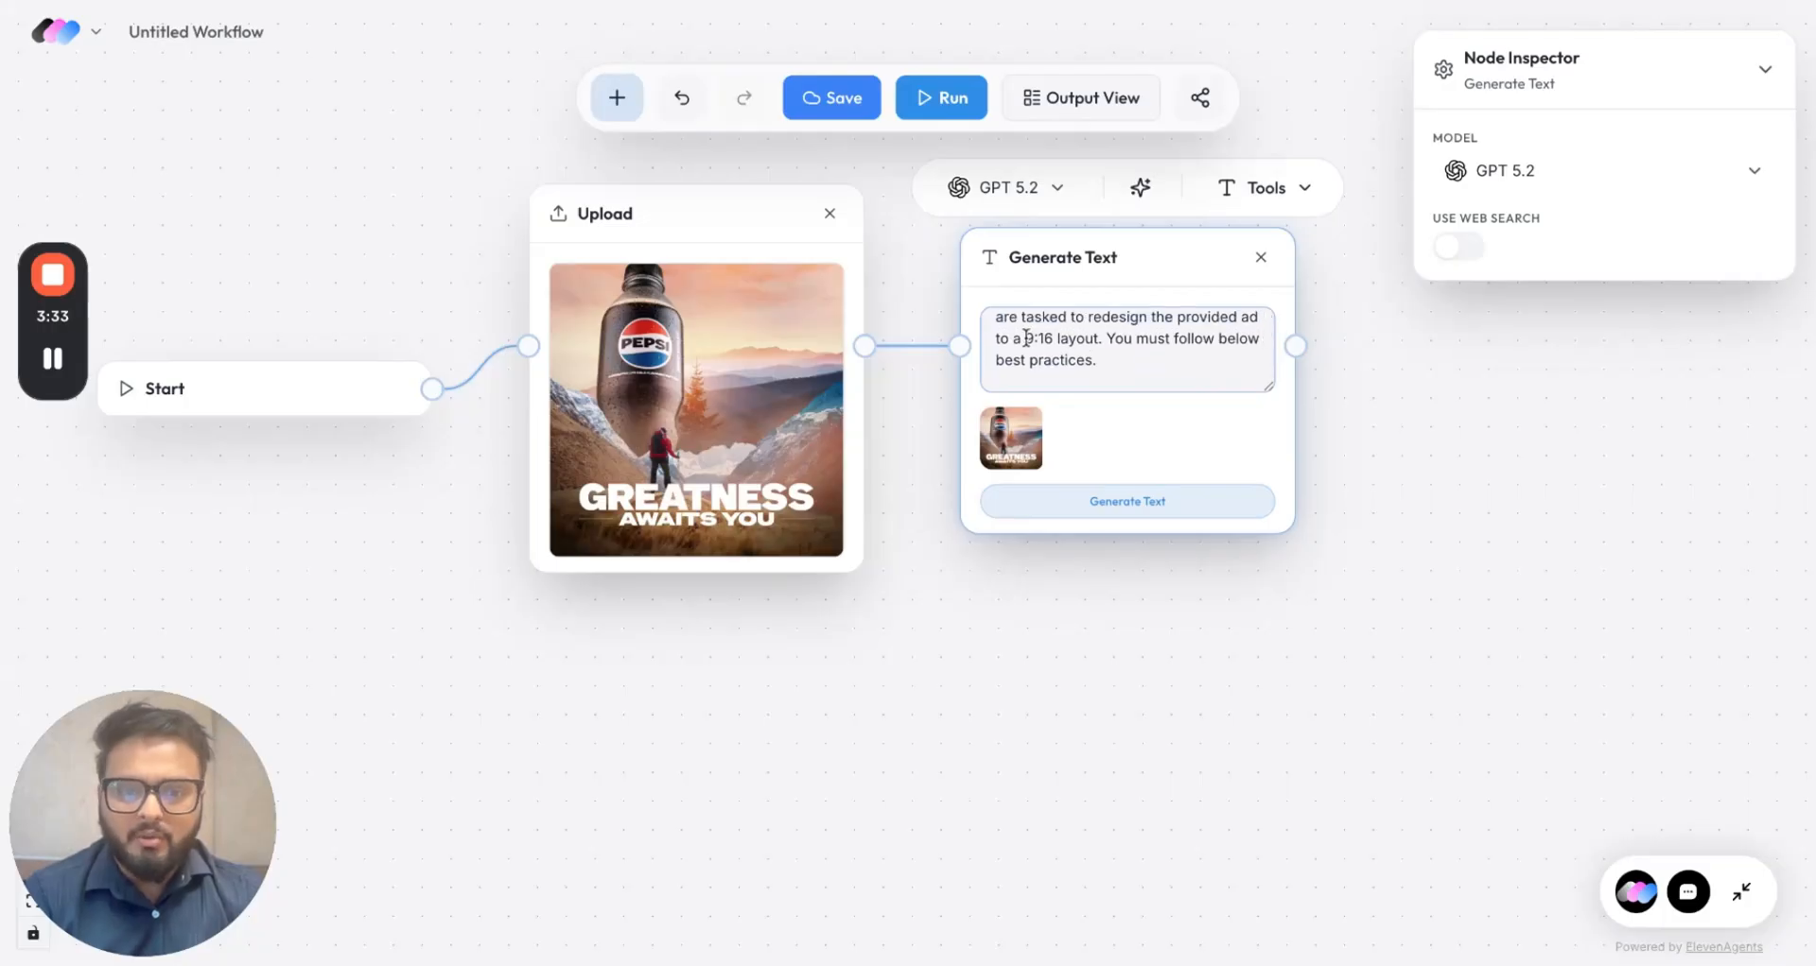
{"action": "scroll", "coordinate": [1115, 354], "scroll_direction": "down", "scroll_amount": 5}
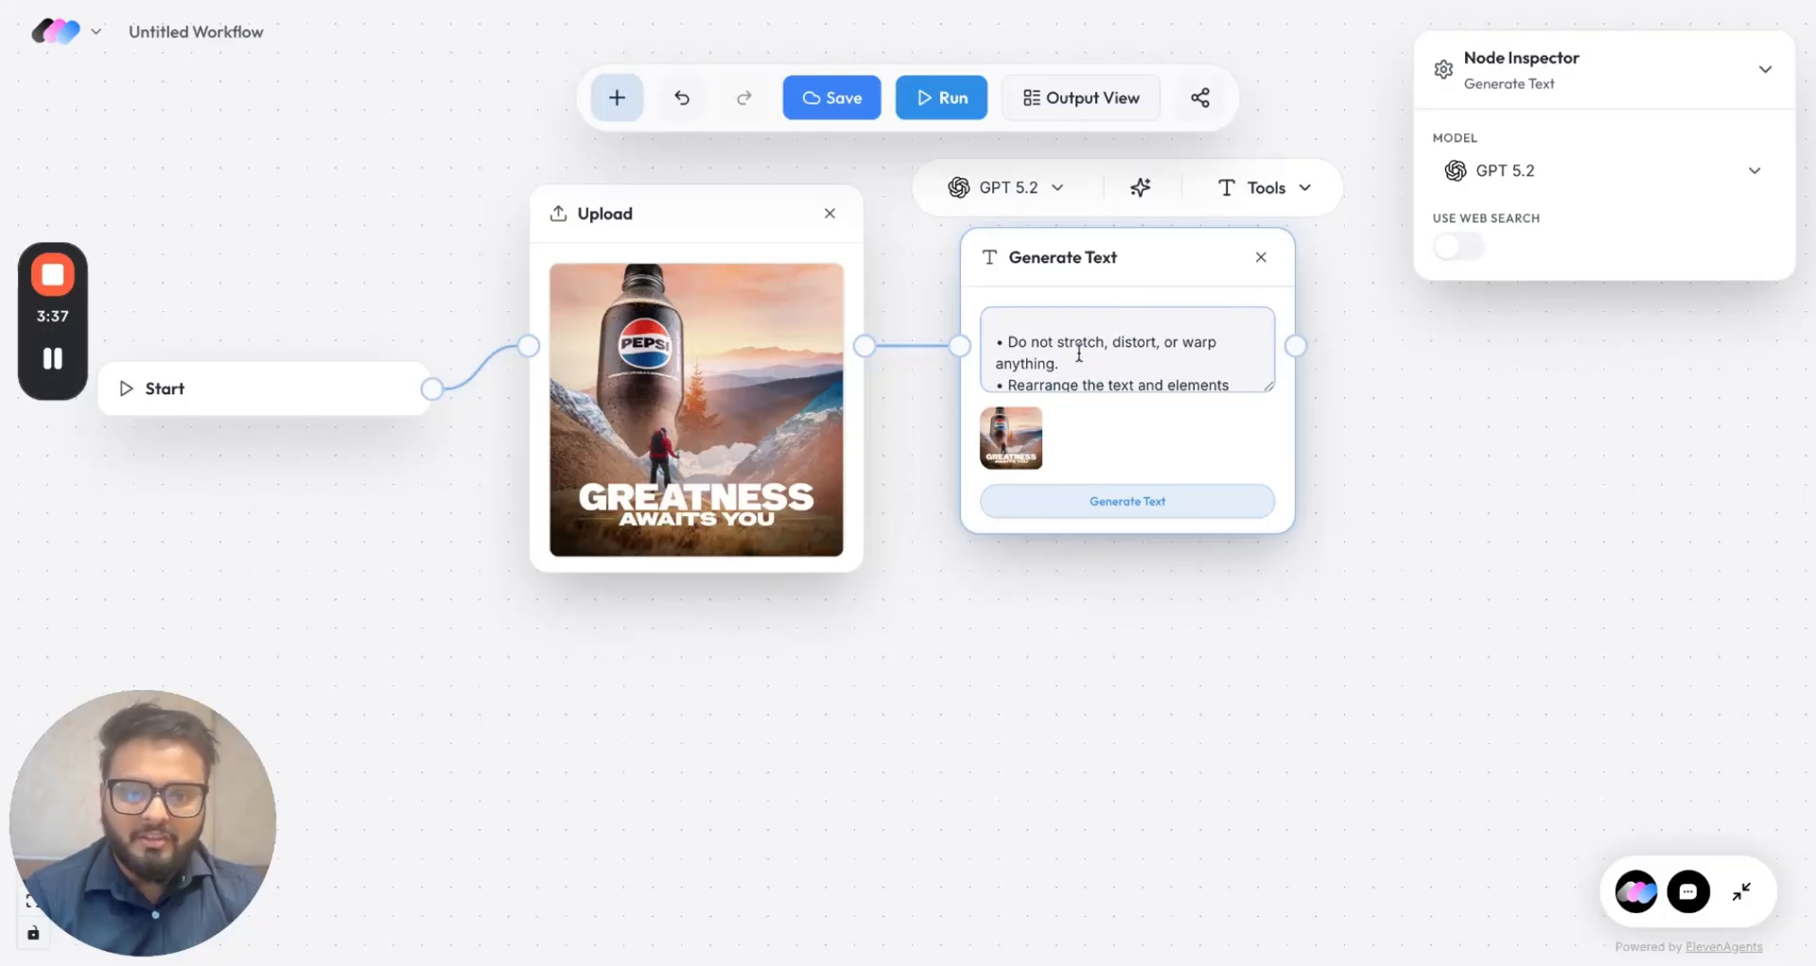
{"action": "scroll", "coordinate": [1079, 355], "scroll_direction": "down", "scroll_amount": 5}
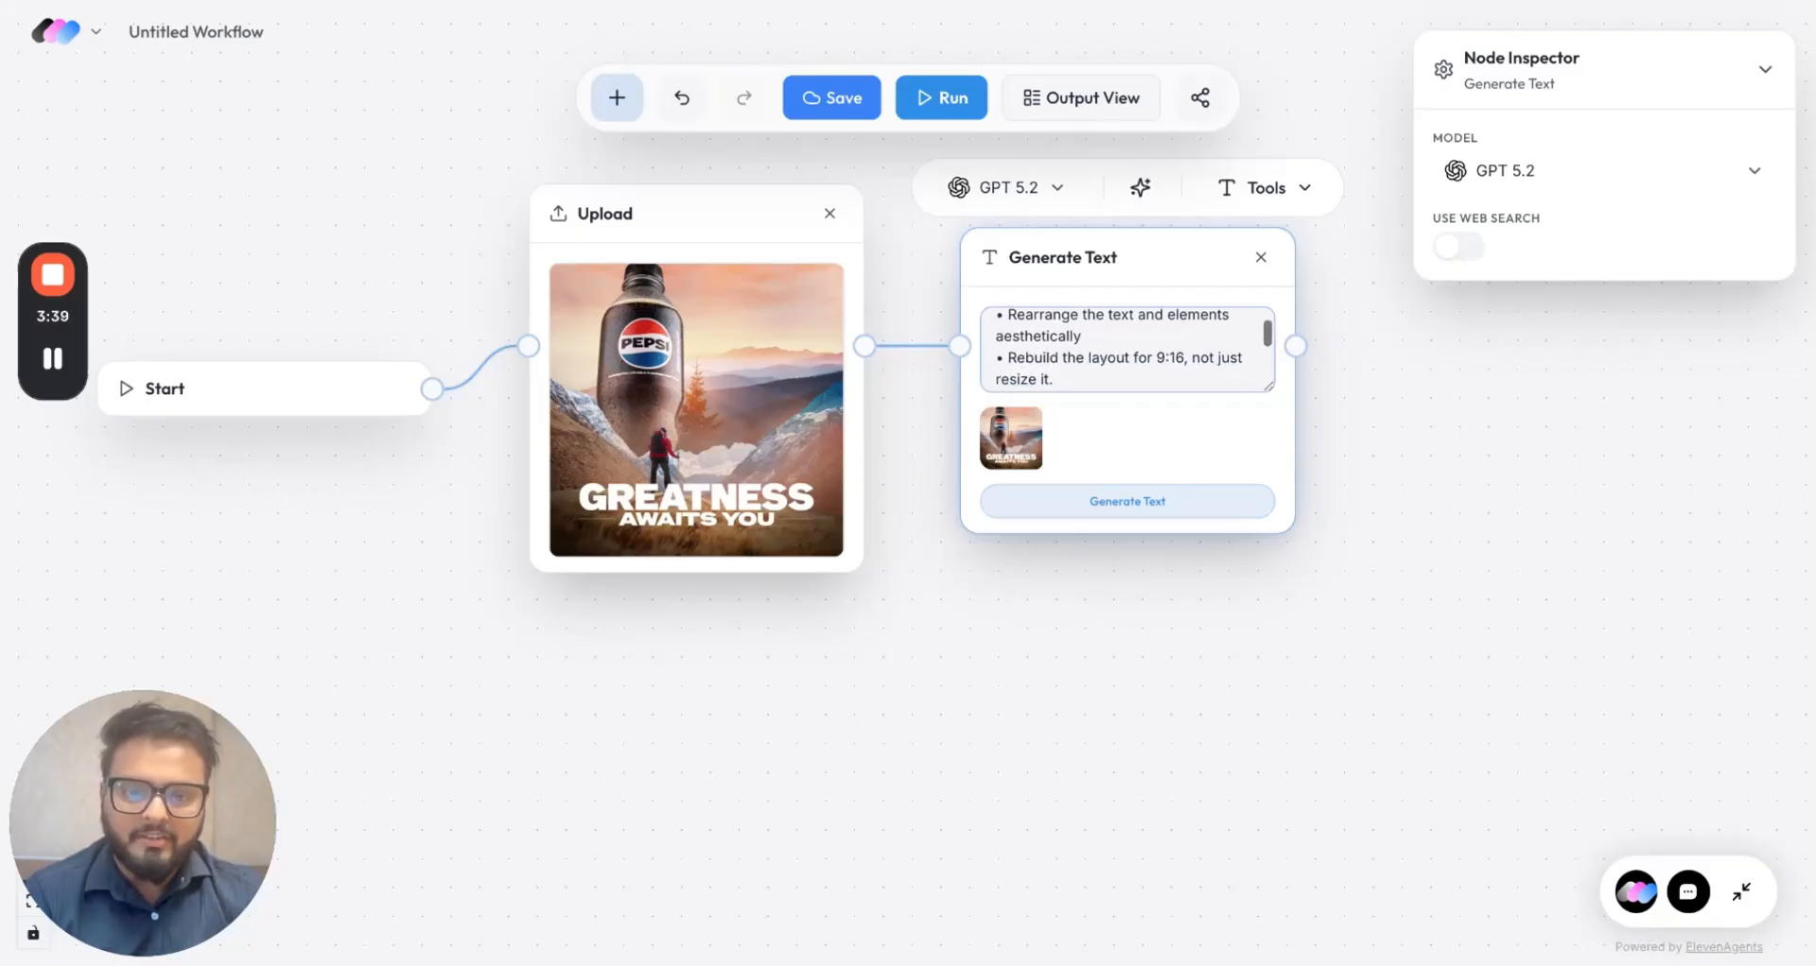
{"action": "scroll", "coordinate": [1126, 349], "scroll_direction": "down", "scroll_amount": 3}
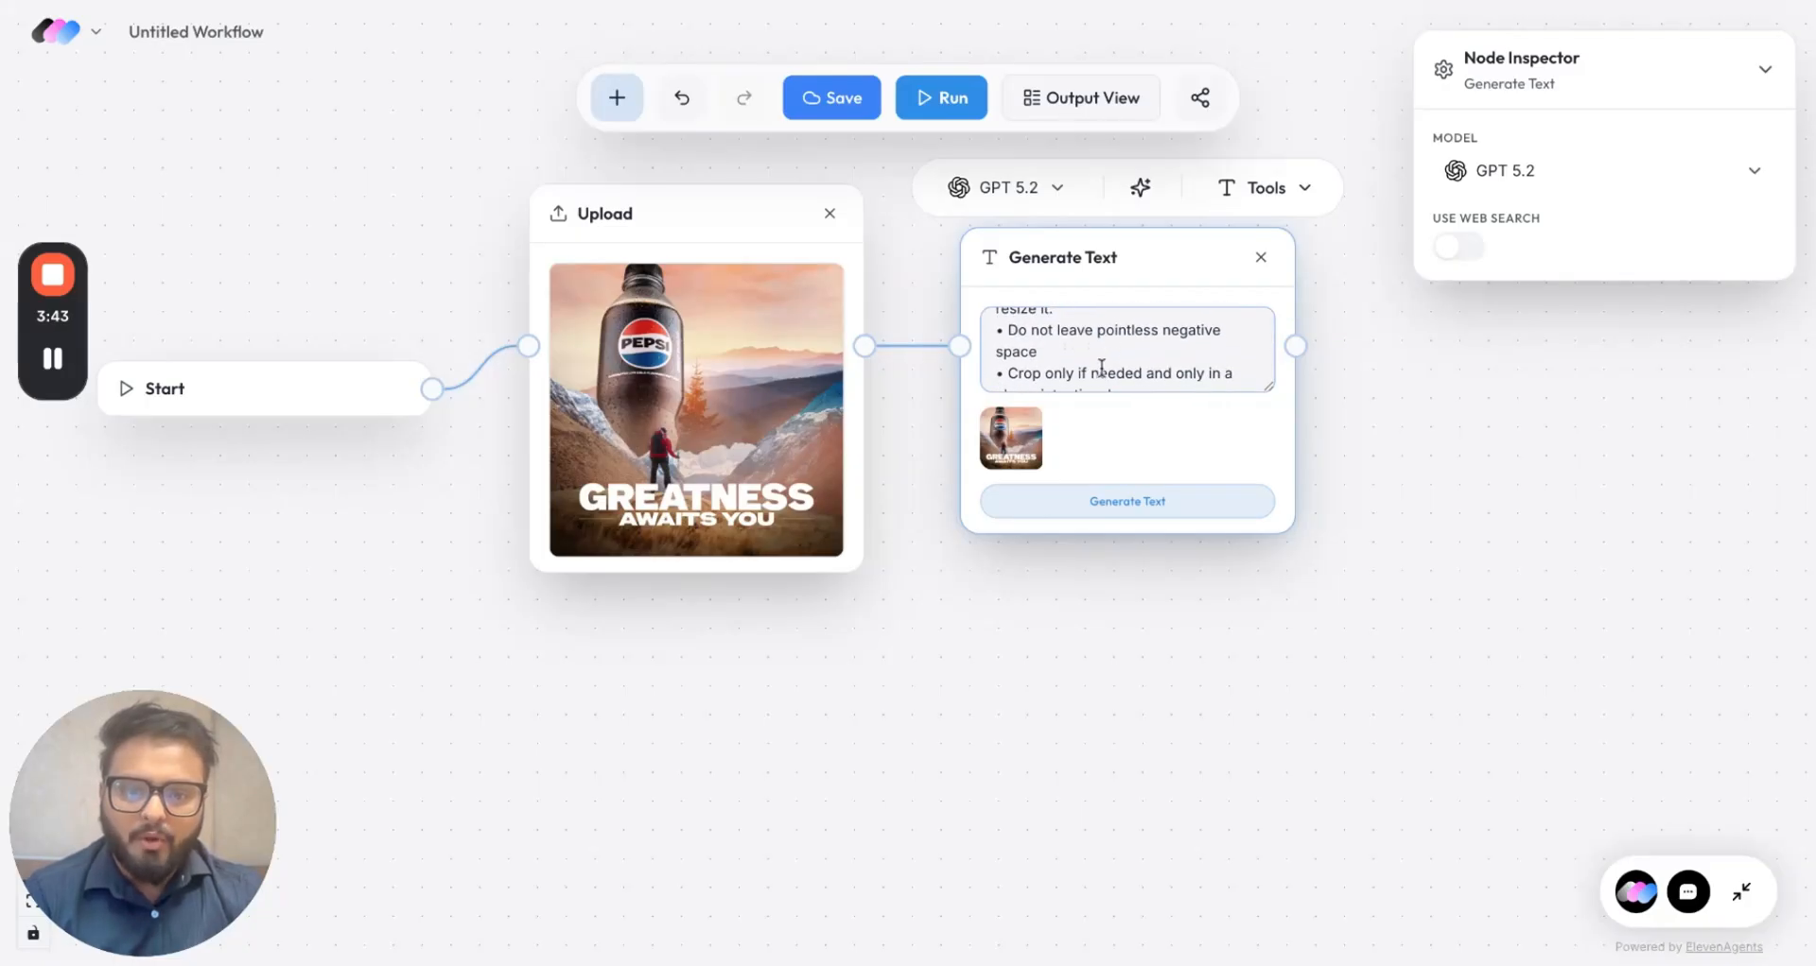
{"action": "scroll", "coordinate": [1101, 369], "scroll_direction": "down", "scroll_amount": 5}
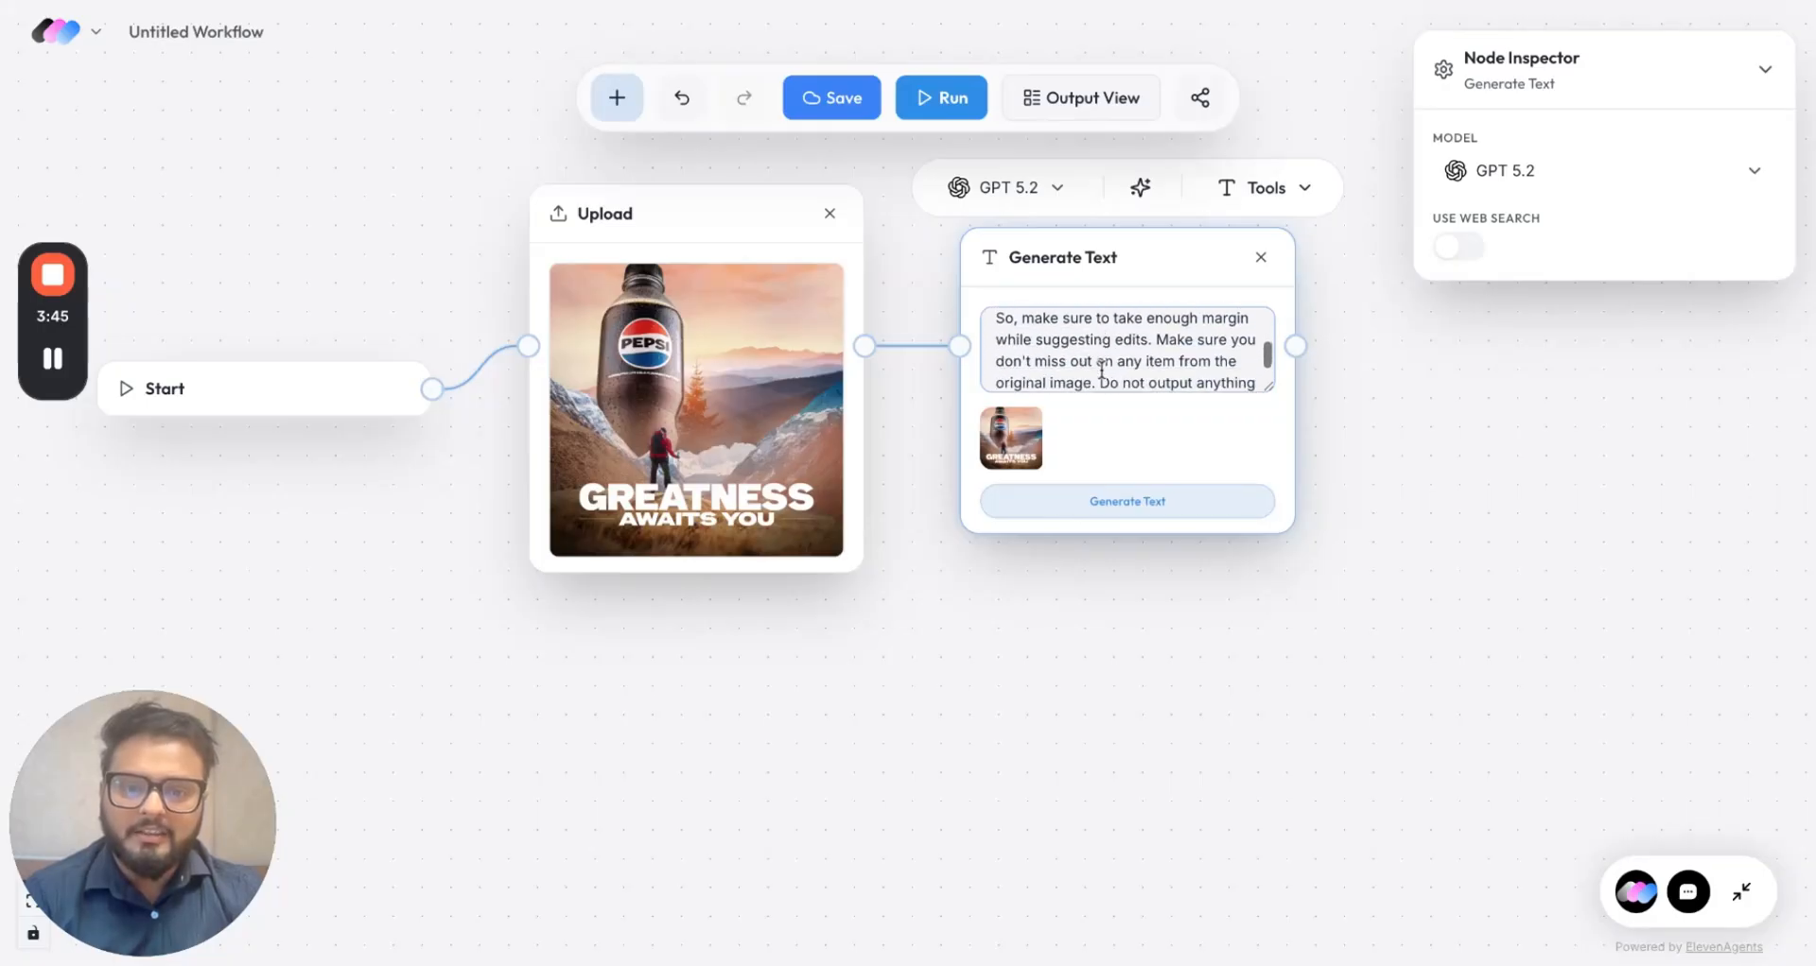
{"action": "scroll", "coordinate": [1102, 370], "scroll_direction": "down", "scroll_amount": 2}
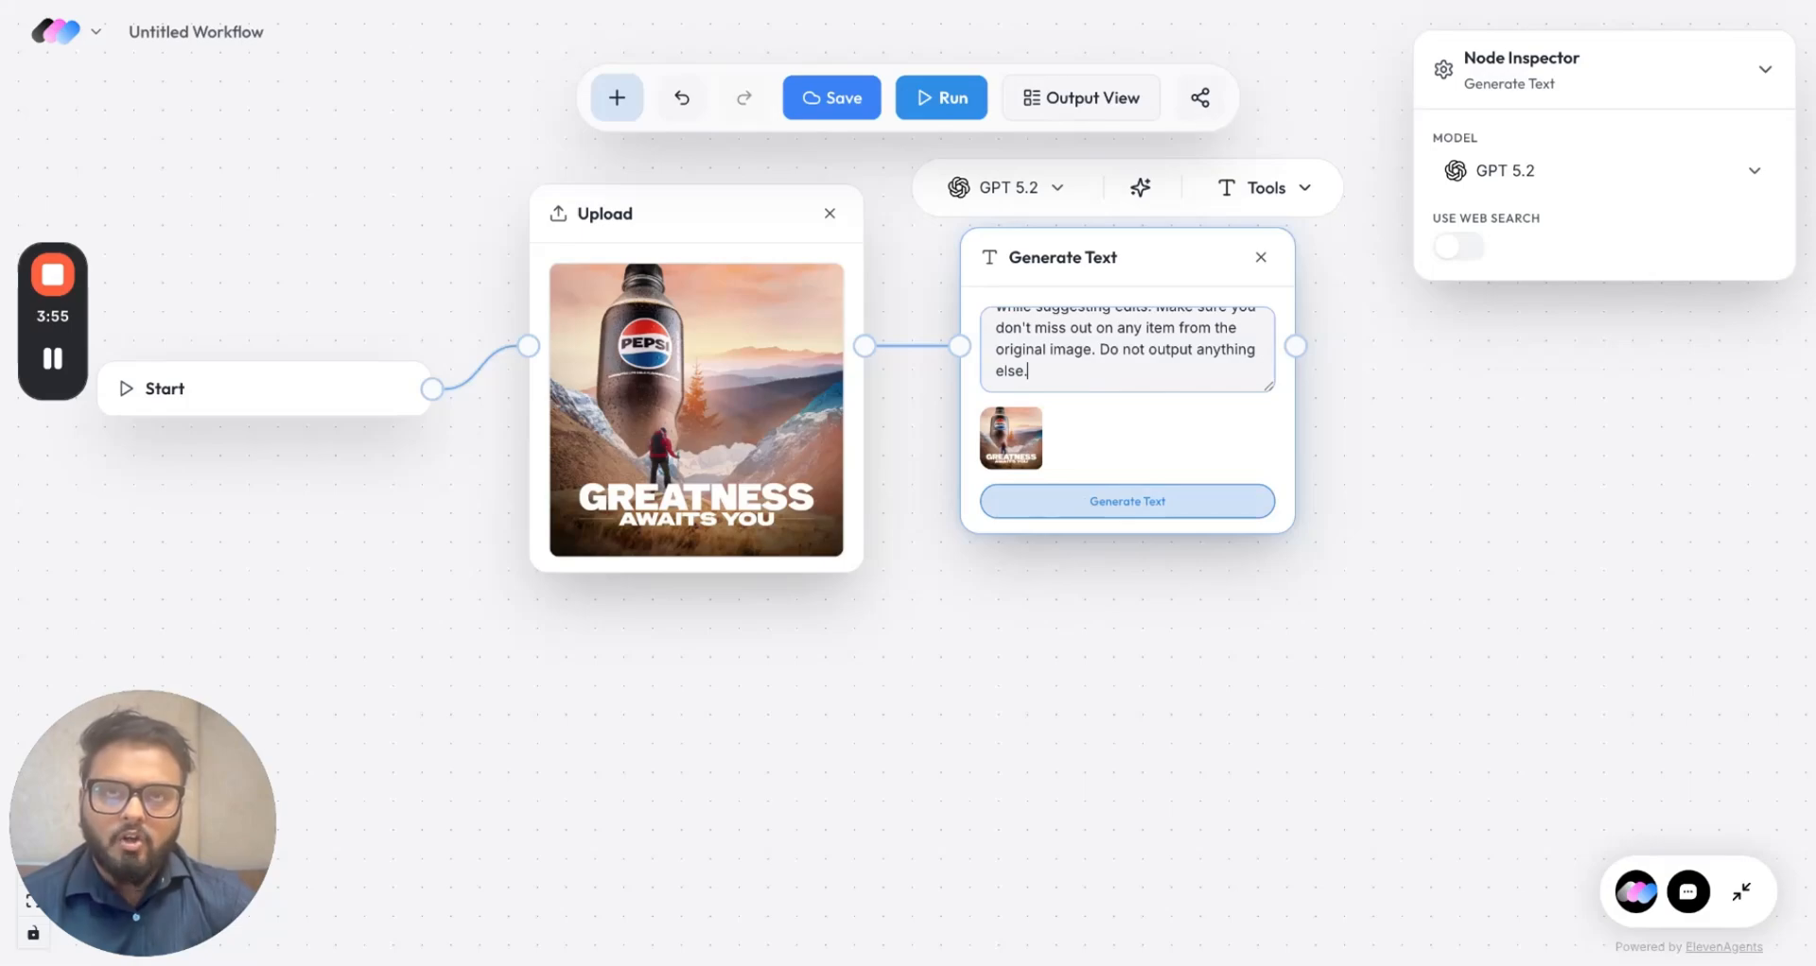
Step: Run the 9:16 text generation and place a duplicate Generate Text node below it
{"action": "left_click", "coordinate": [1127, 501]}
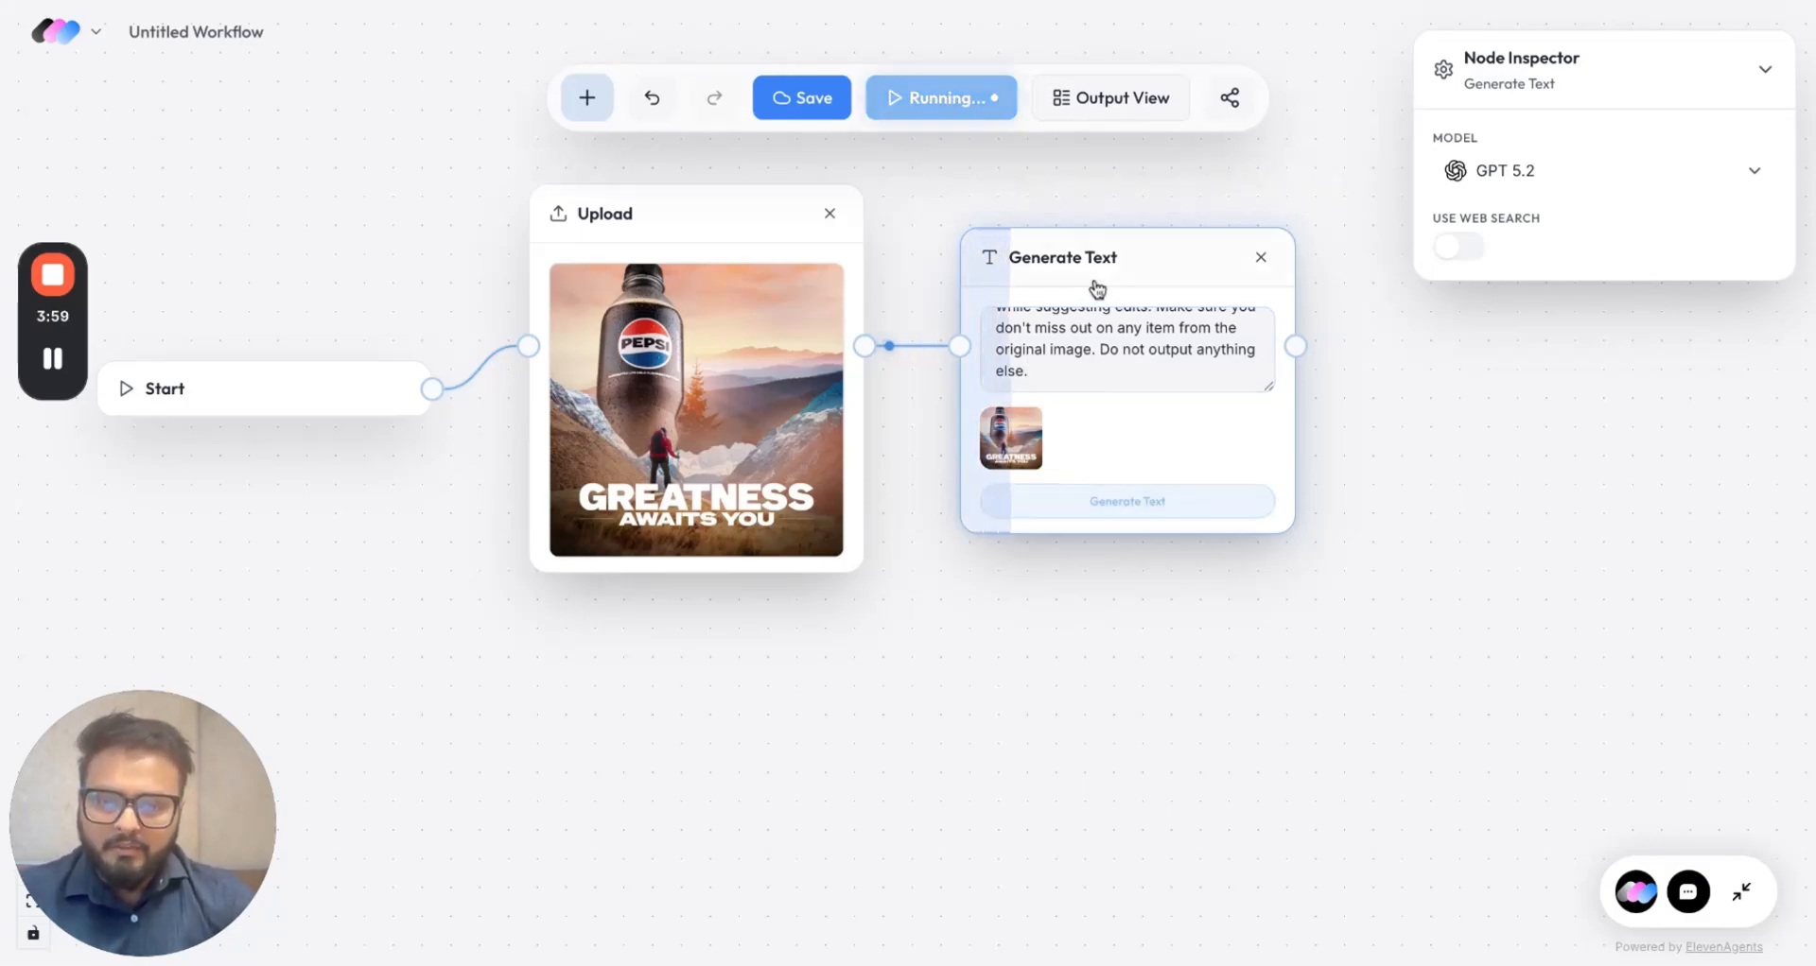
{"action": "left_click_drag", "start_coordinate": [1097, 288], "coordinate": [1106, 640]}
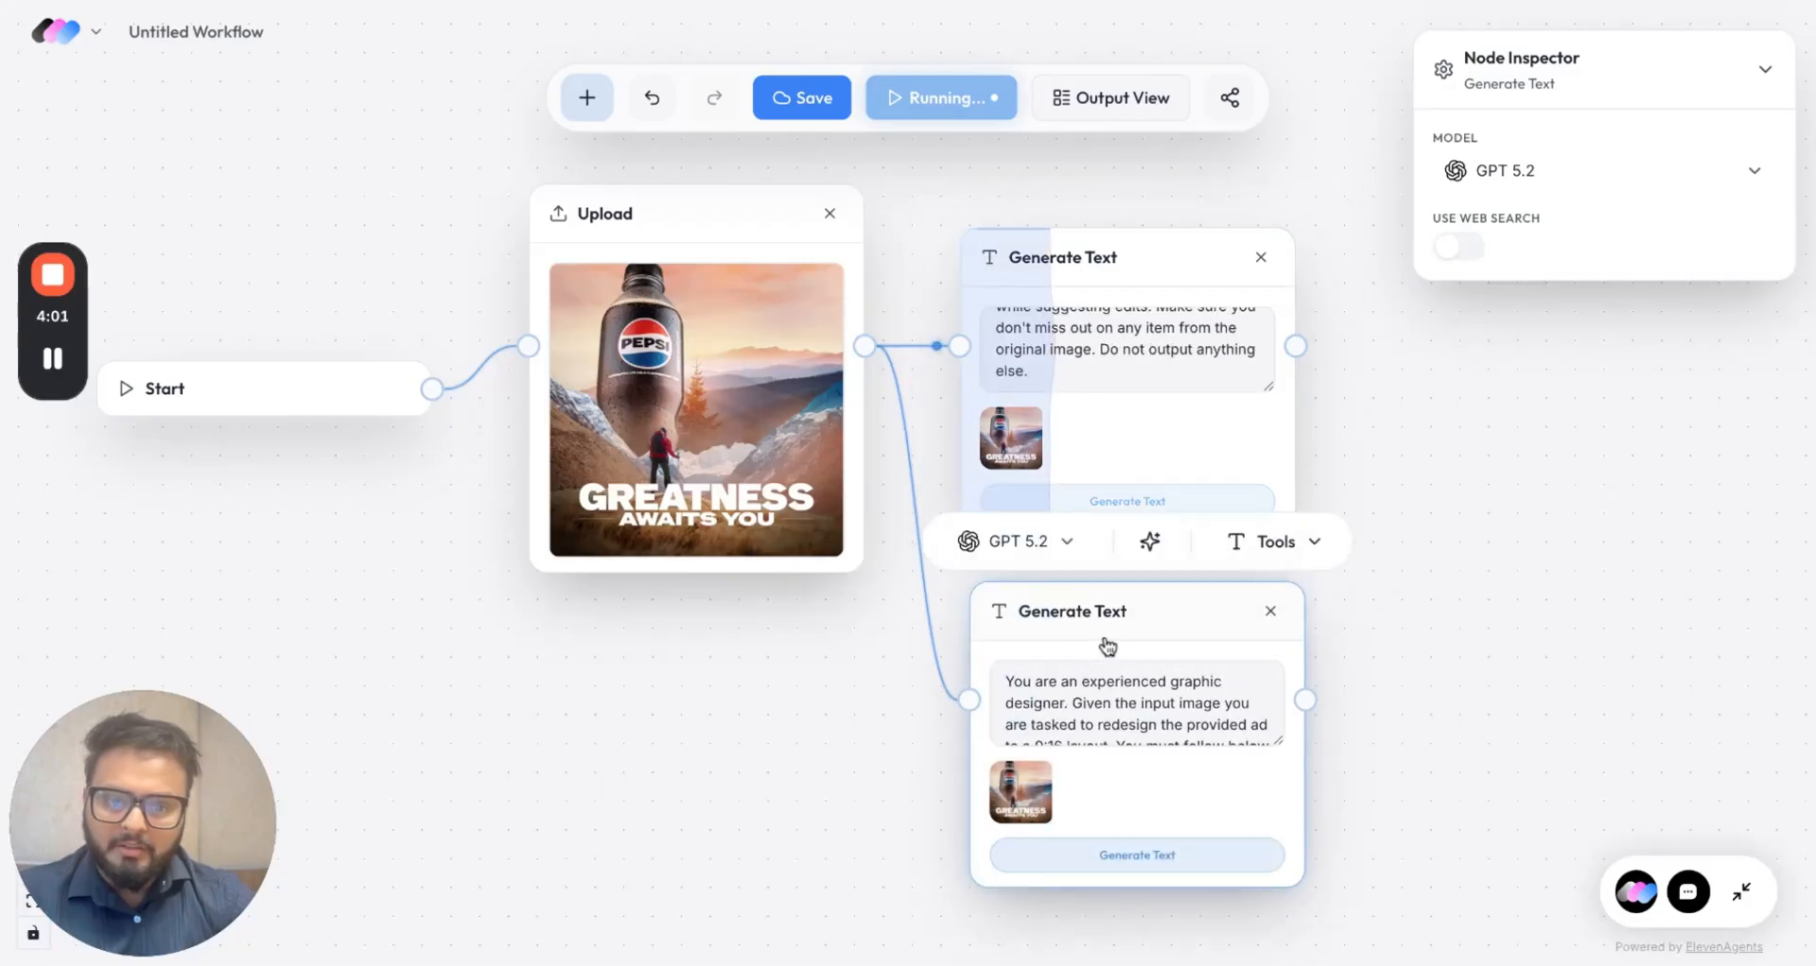
{"action": "scroll", "coordinate": [1111, 709], "scroll_direction": "down", "scroll_amount": 2}
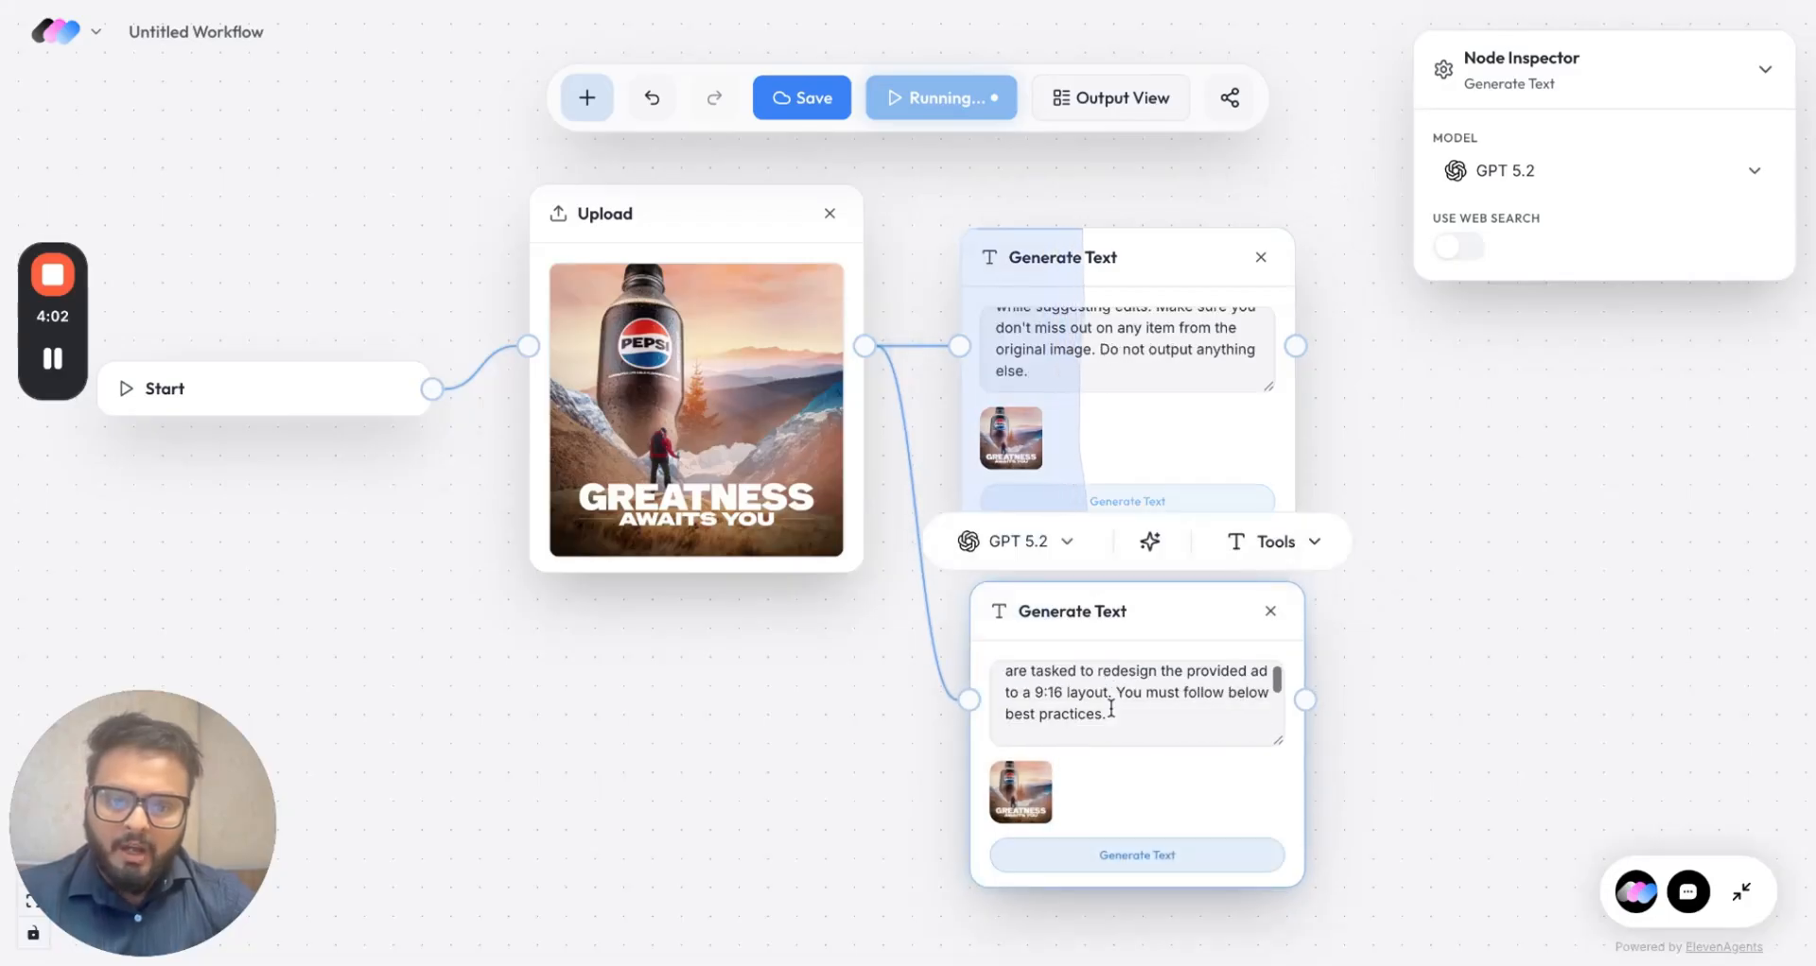
Step: In the duplicate prompt, change the first ratio from 9:16 to 16:9
{"action": "left_click", "coordinate": [1039, 701]}
{"action": "key", "text": "BackSpace"}
{"action": "type", "text": "16"}
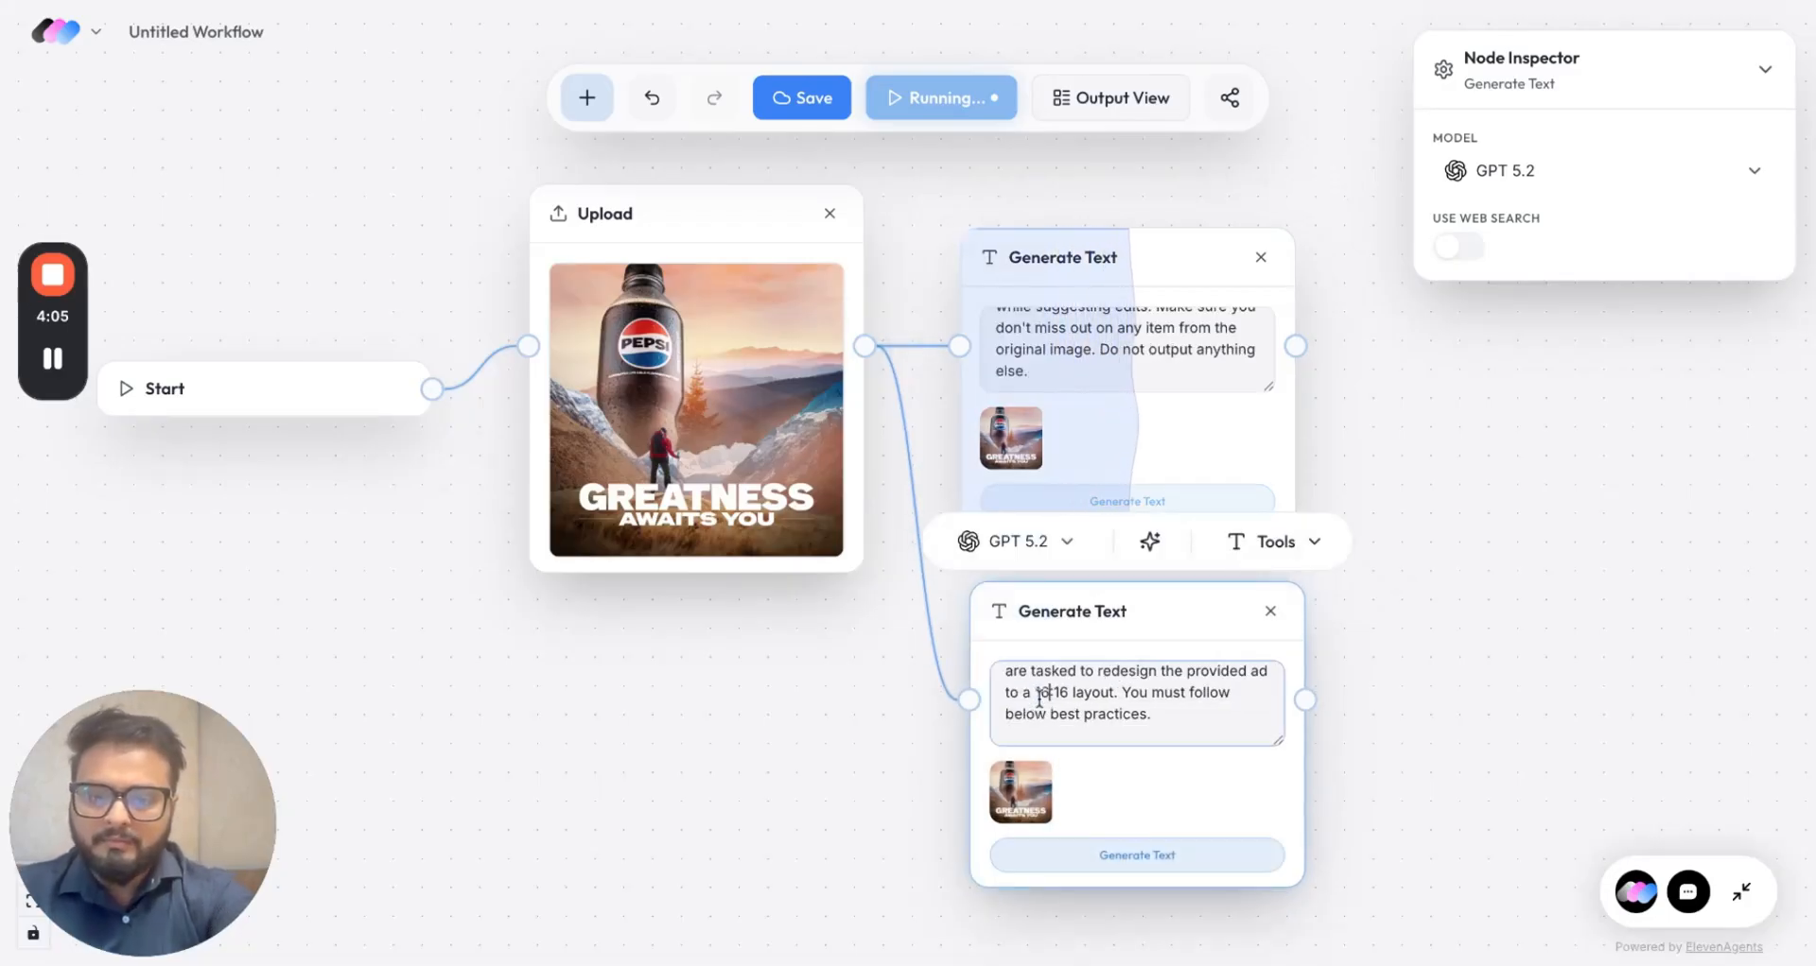
{"action": "key", "text": "Right"}
{"action": "key", "text": "Right"}
{"action": "key", "text": "Right"}
{"action": "key", "text": "BackSpace"}
{"action": "key", "text": "BackSpace"}
{"action": "type", "text": "9"}
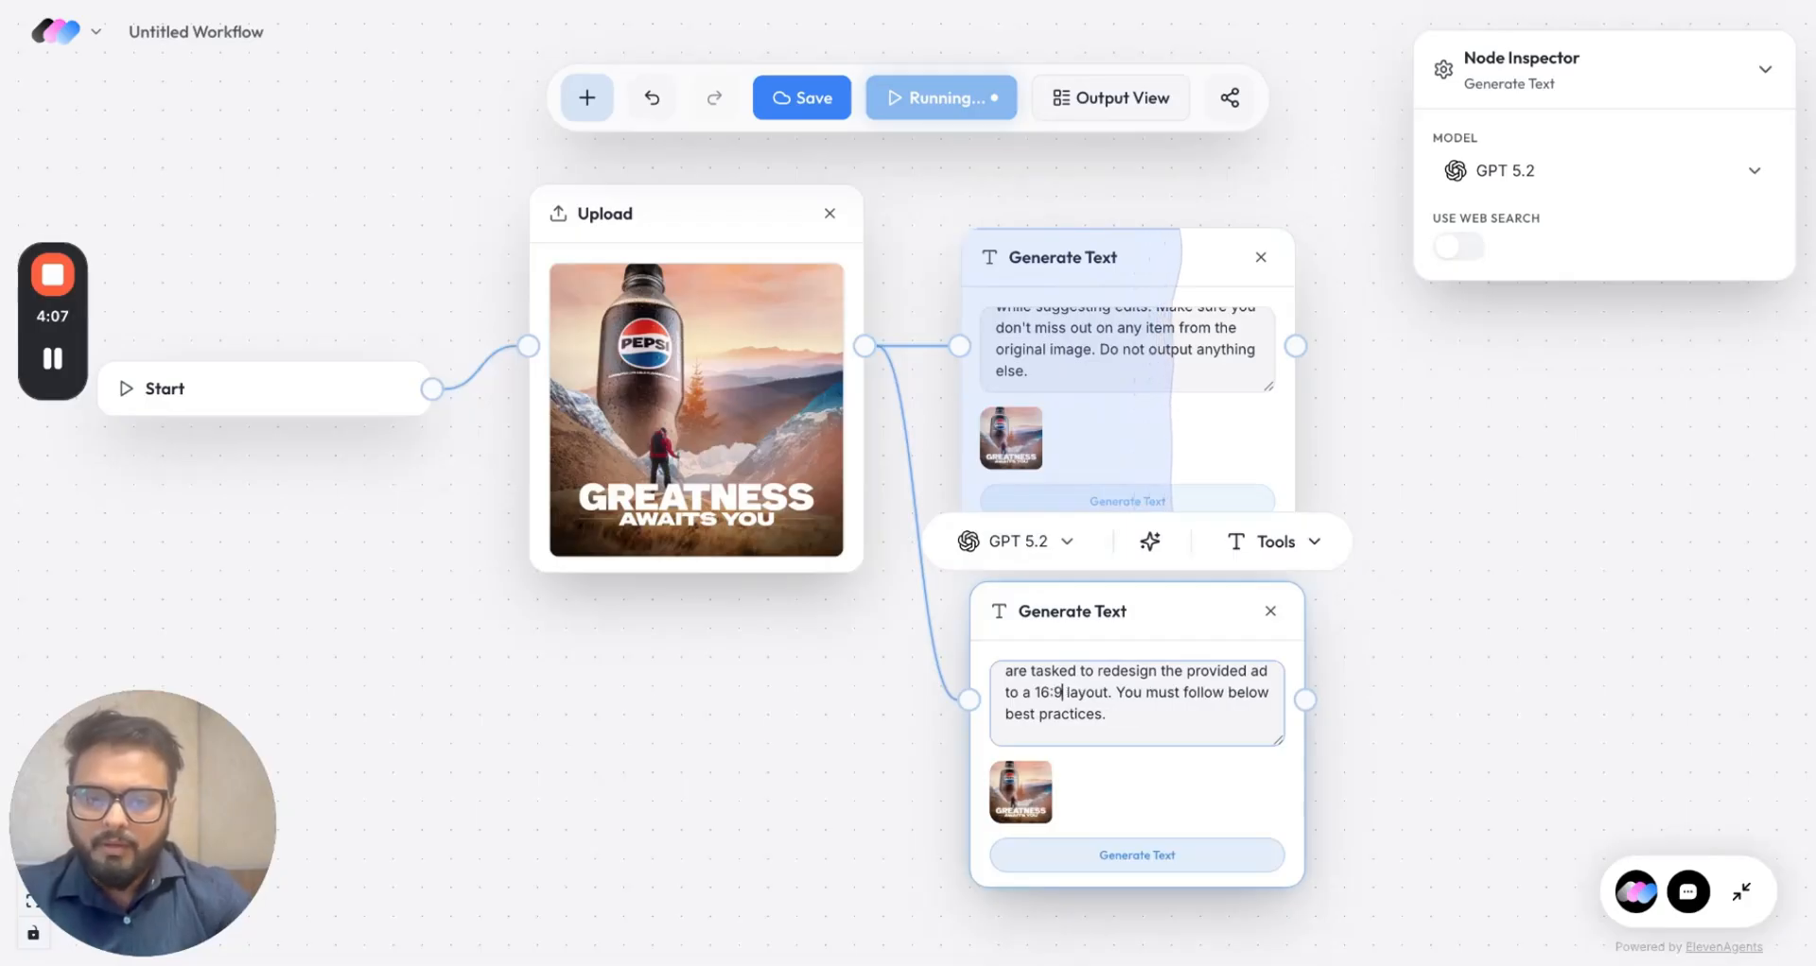
{"action": "scroll", "coordinate": [1089, 710], "scroll_direction": "down", "scroll_amount": 3}
{"action": "scroll", "coordinate": [1087, 709], "scroll_direction": "down", "scroll_amount": 2}
{"action": "scroll", "coordinate": [1169, 688], "scroll_direction": "up", "scroll_amount": 1}
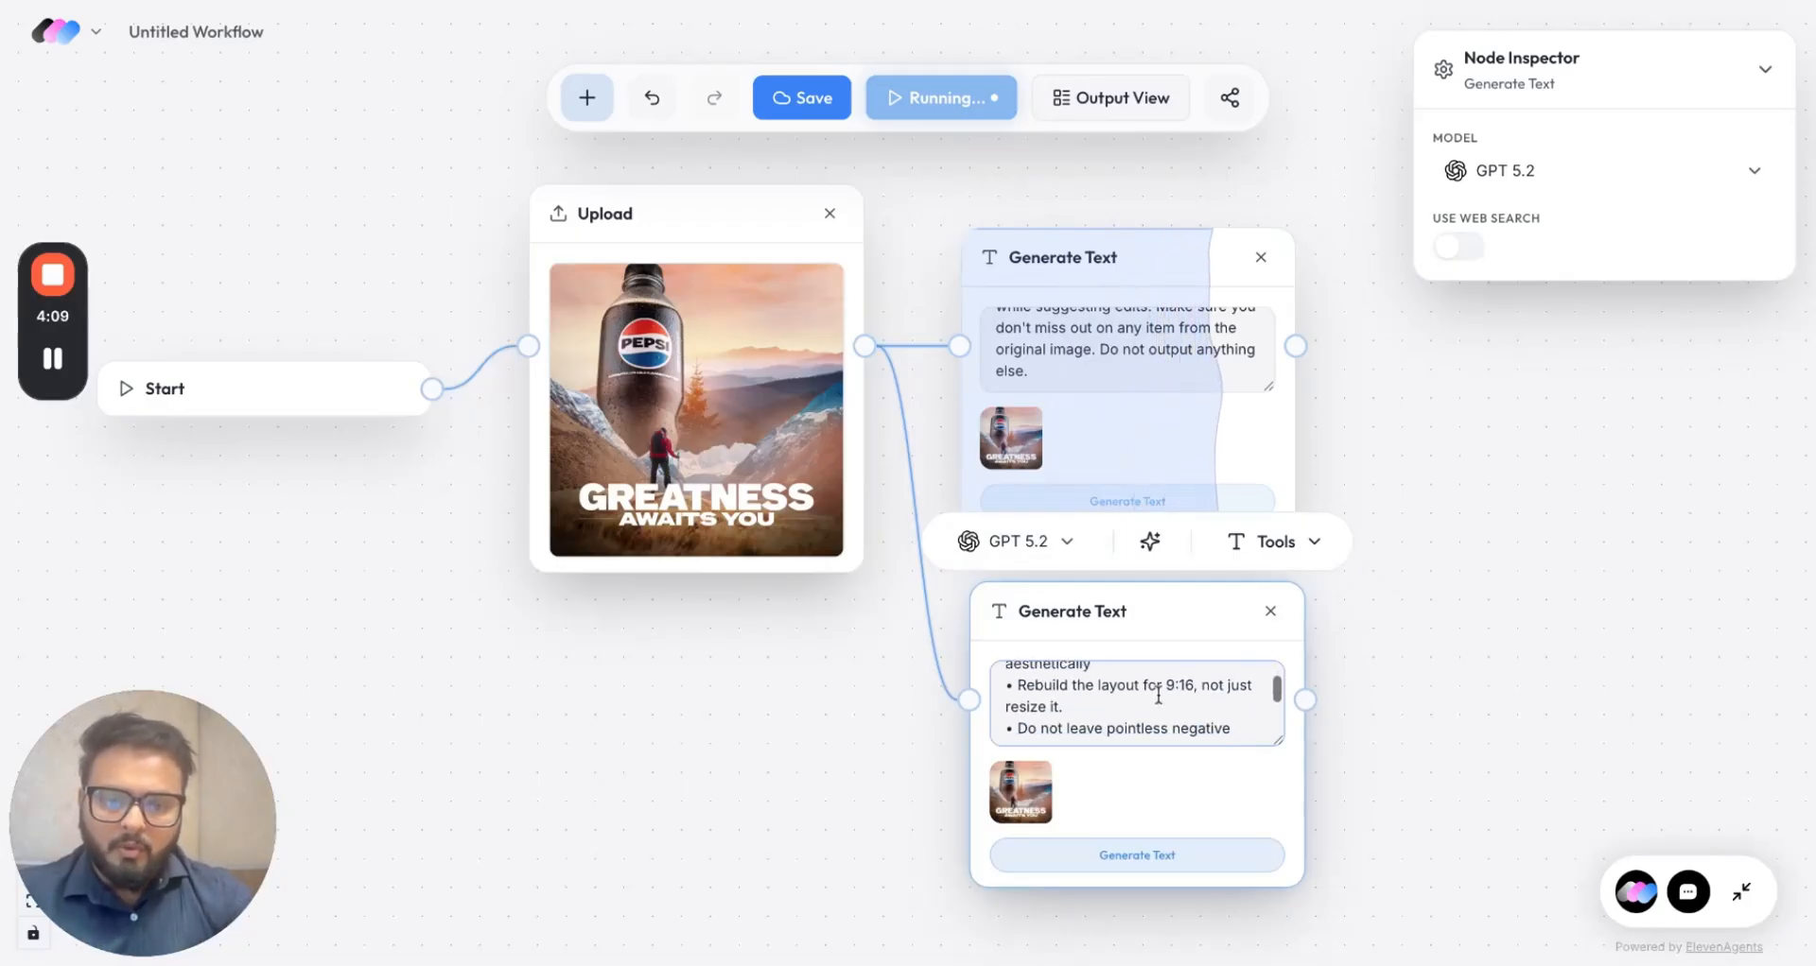
Step: Set the 'Rebuild the layout' bullet to 16:9 and run the 16:9 prompt
{"action": "left_click", "coordinate": [1169, 687]}
{"action": "key", "text": "BackSpace"}
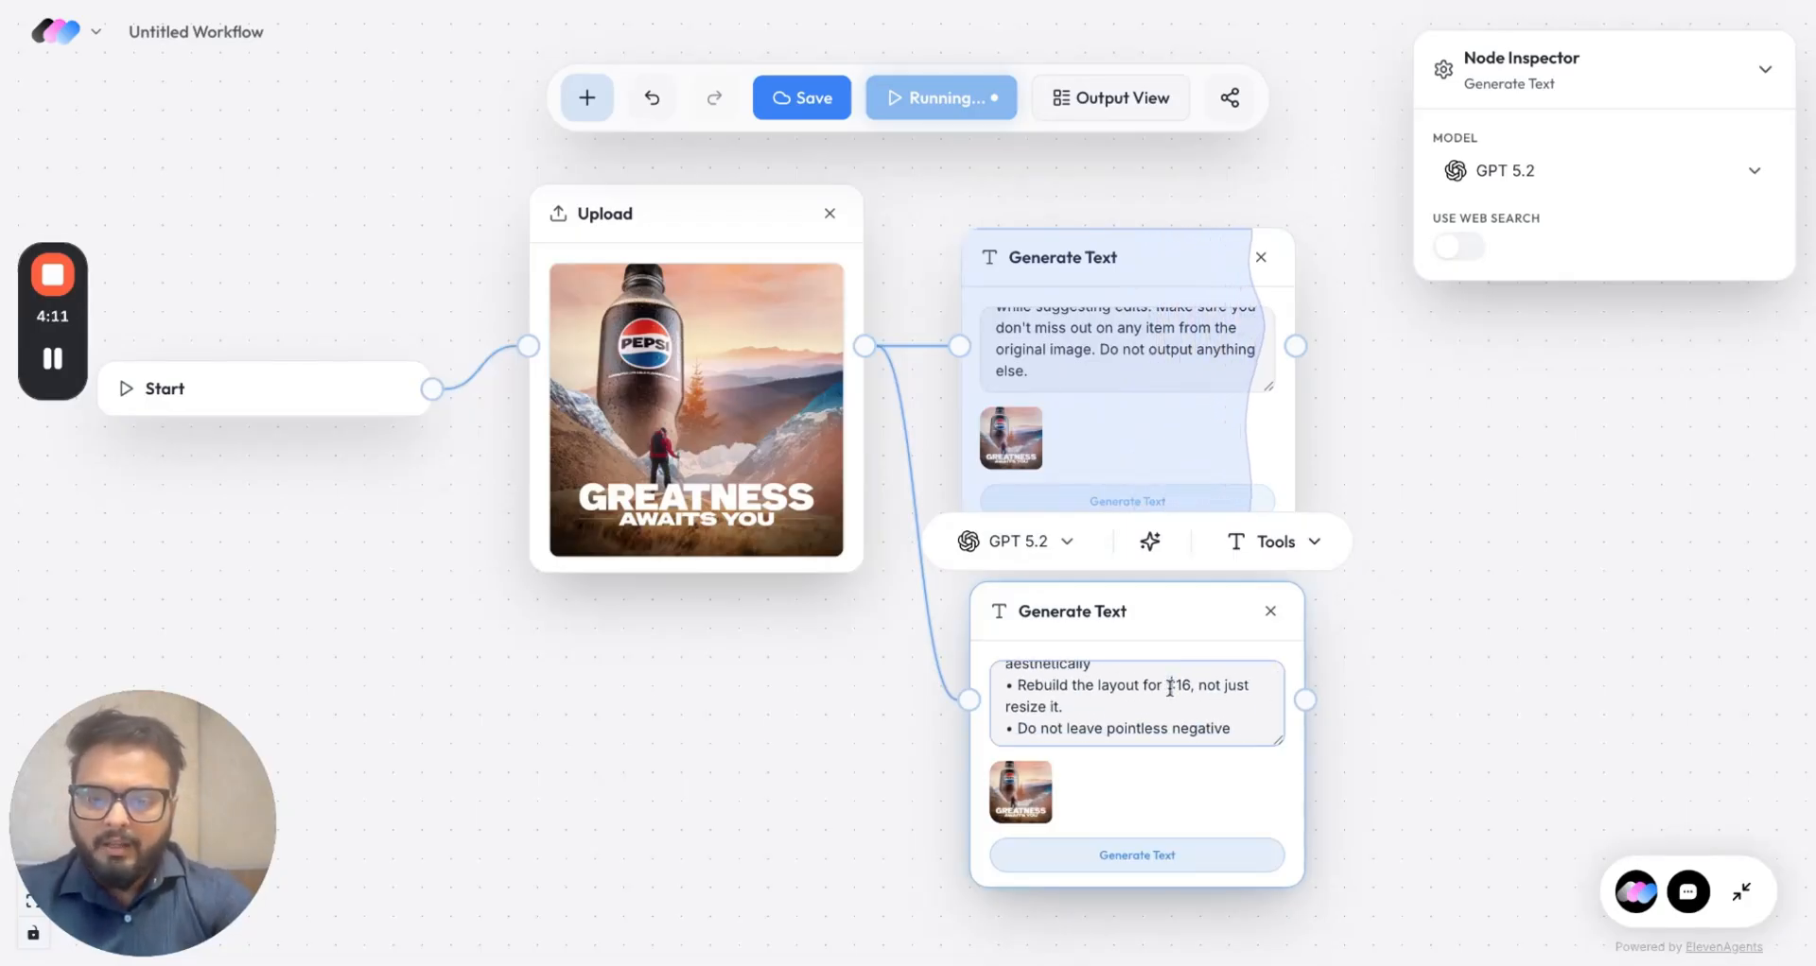
{"action": "type", "text": "16:9"}
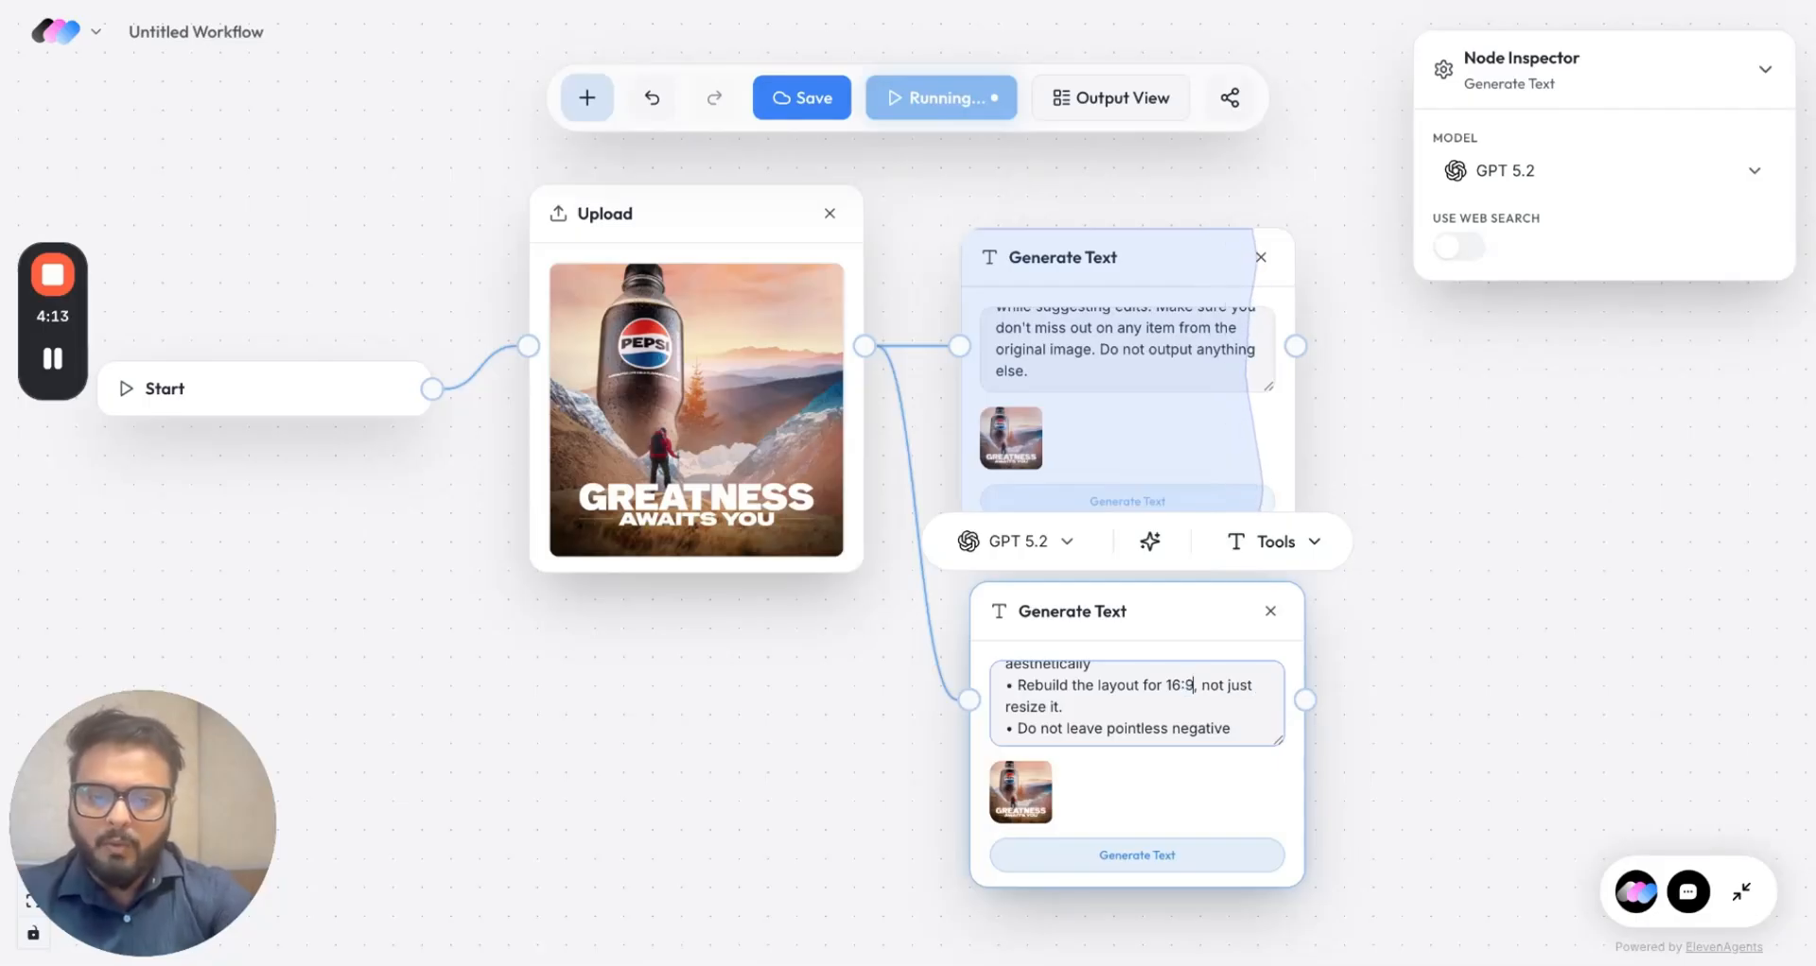
{"action": "left_click", "coordinate": [1167, 855]}
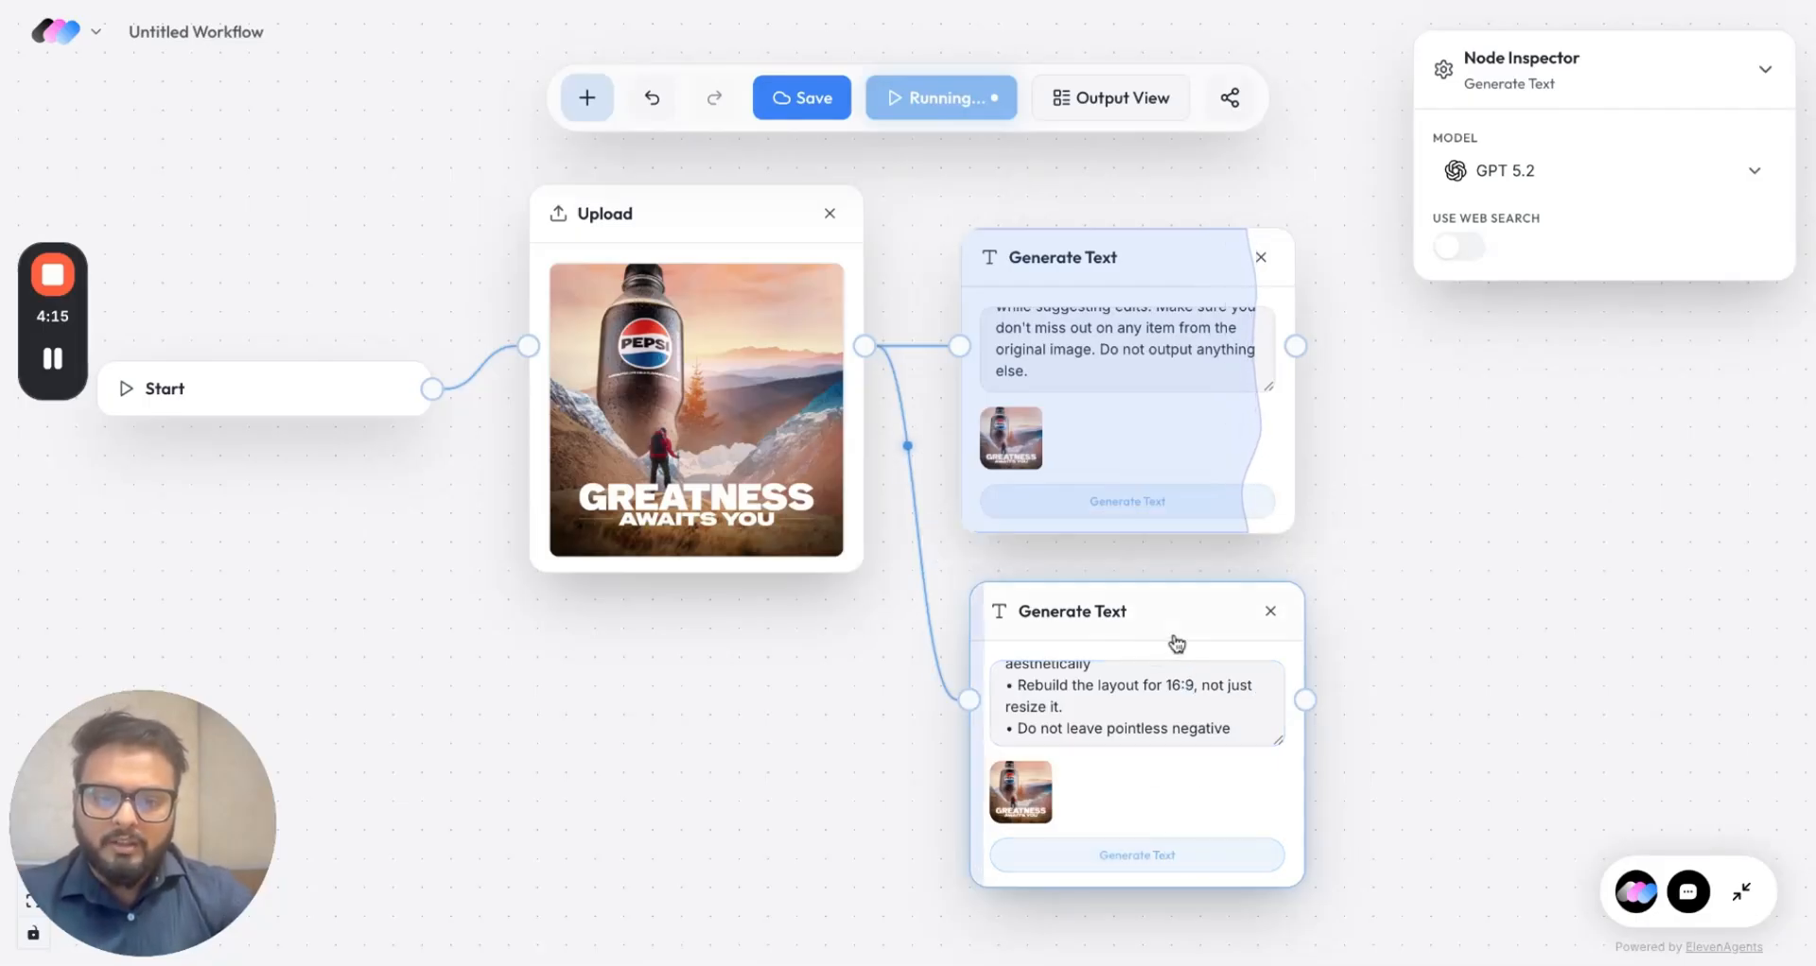
{"action": "left_click_drag", "start_coordinate": [1175, 640], "coordinate": [1190, 919]}
Step: In the third prompt, change the first ratio from 16:9 to 3:2
{"action": "scroll", "coordinate": [1189, 919], "scroll_direction": "down", "scroll_amount": 5}
{"action": "scroll", "coordinate": [1403, 867], "scroll_direction": "down", "scroll_amount": 2}
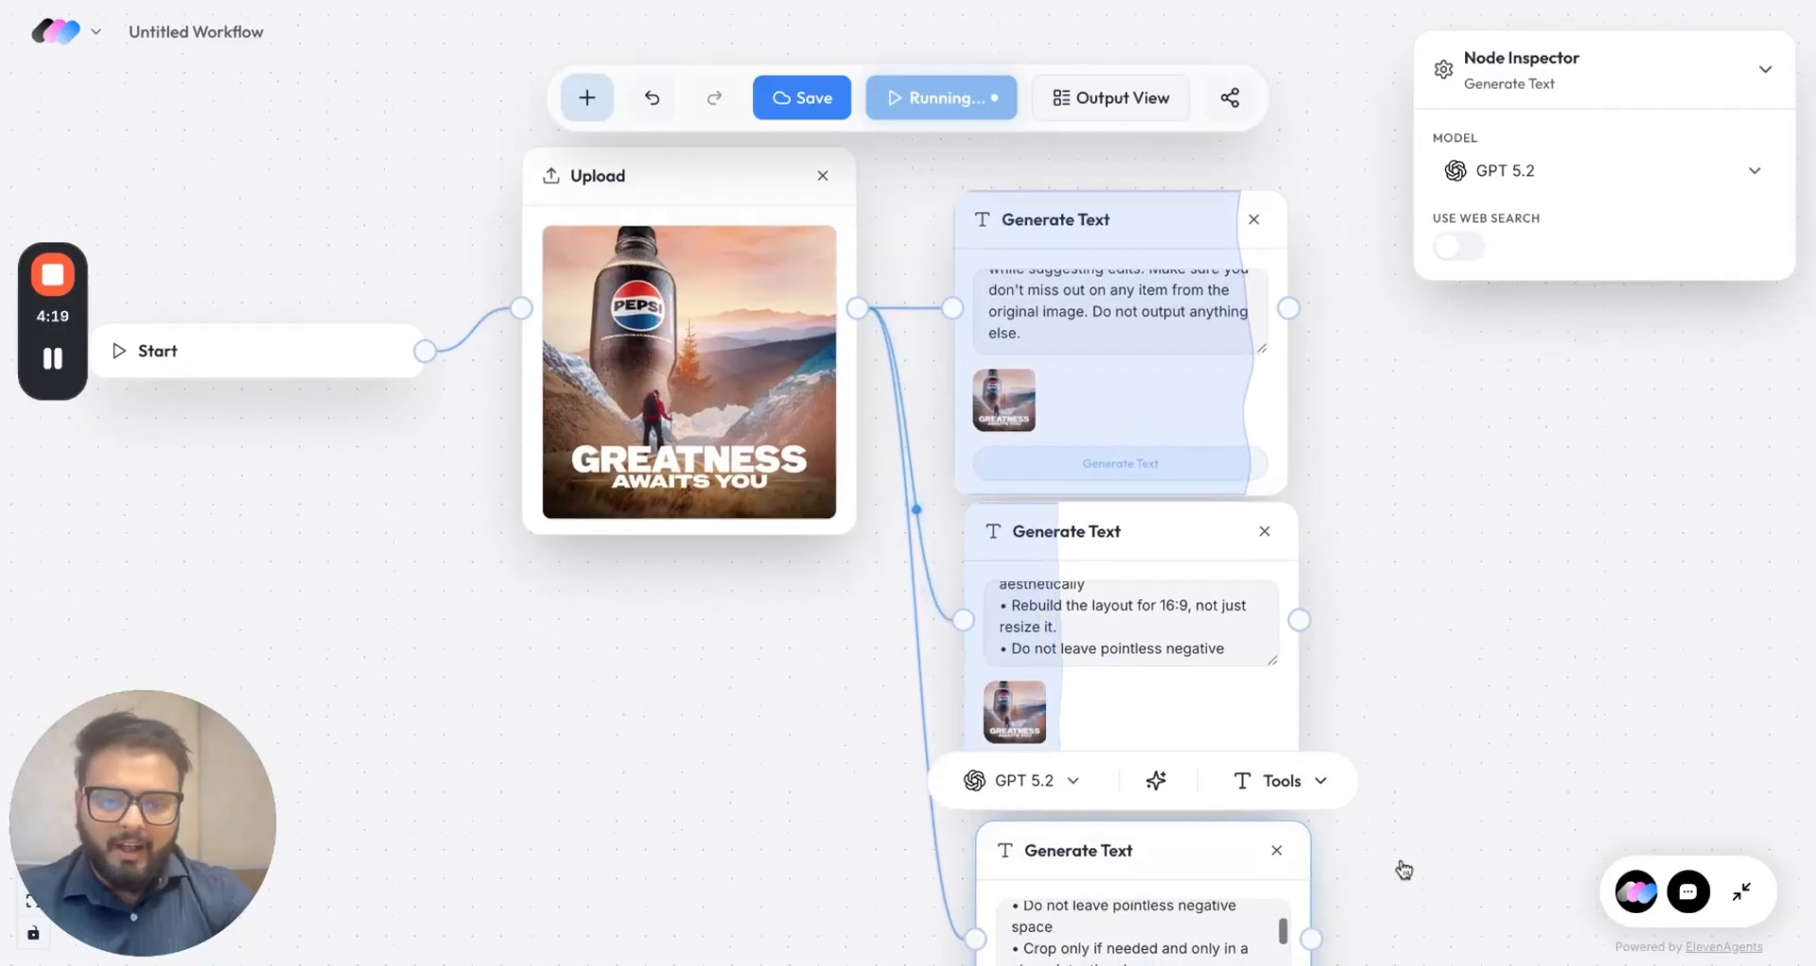
{"action": "scroll", "coordinate": [1229, 824], "scroll_direction": "up", "scroll_amount": 10}
{"action": "scroll", "coordinate": [1131, 828], "scroll_direction": "down", "scroll_amount": 2}
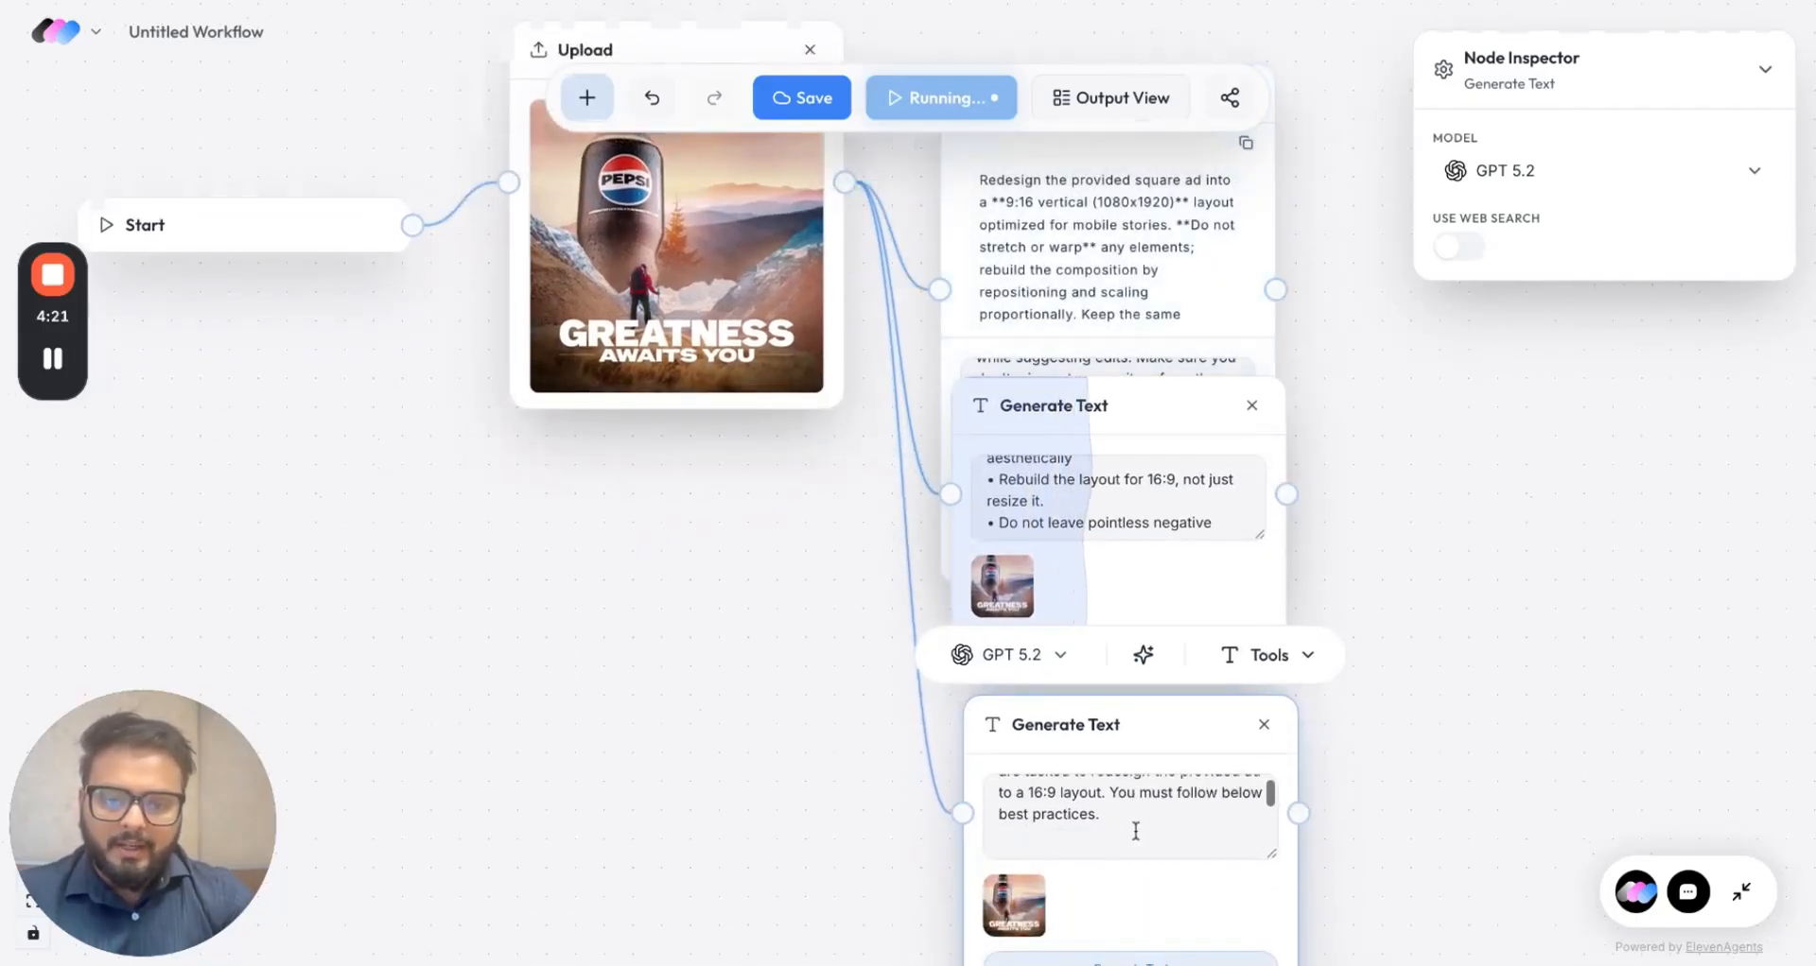
{"action": "scroll", "coordinate": [1134, 831], "scroll_direction": "up", "scroll_amount": 1}
{"action": "left_click", "coordinate": [1042, 832]}
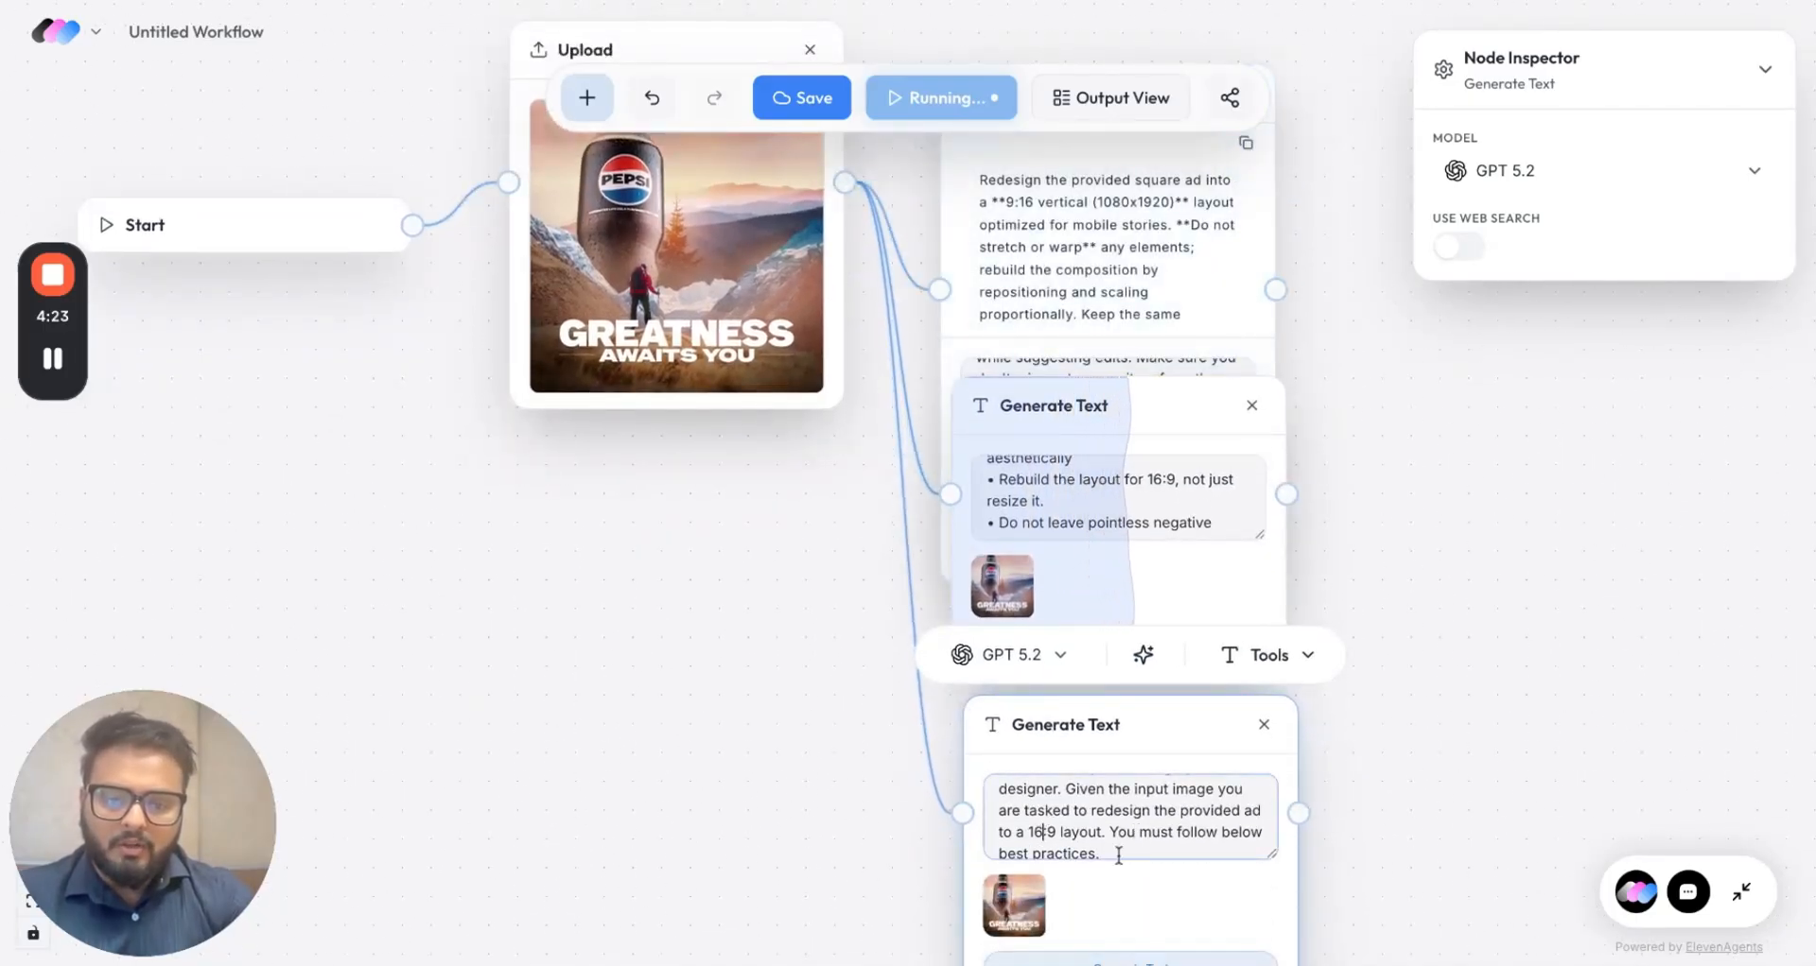
{"action": "key", "text": "shift+Left"}
{"action": "type", "text": "3"}
{"action": "key", "text": "Right"}
{"action": "key", "text": "shift+Right"}
{"action": "type", "text": "2"}
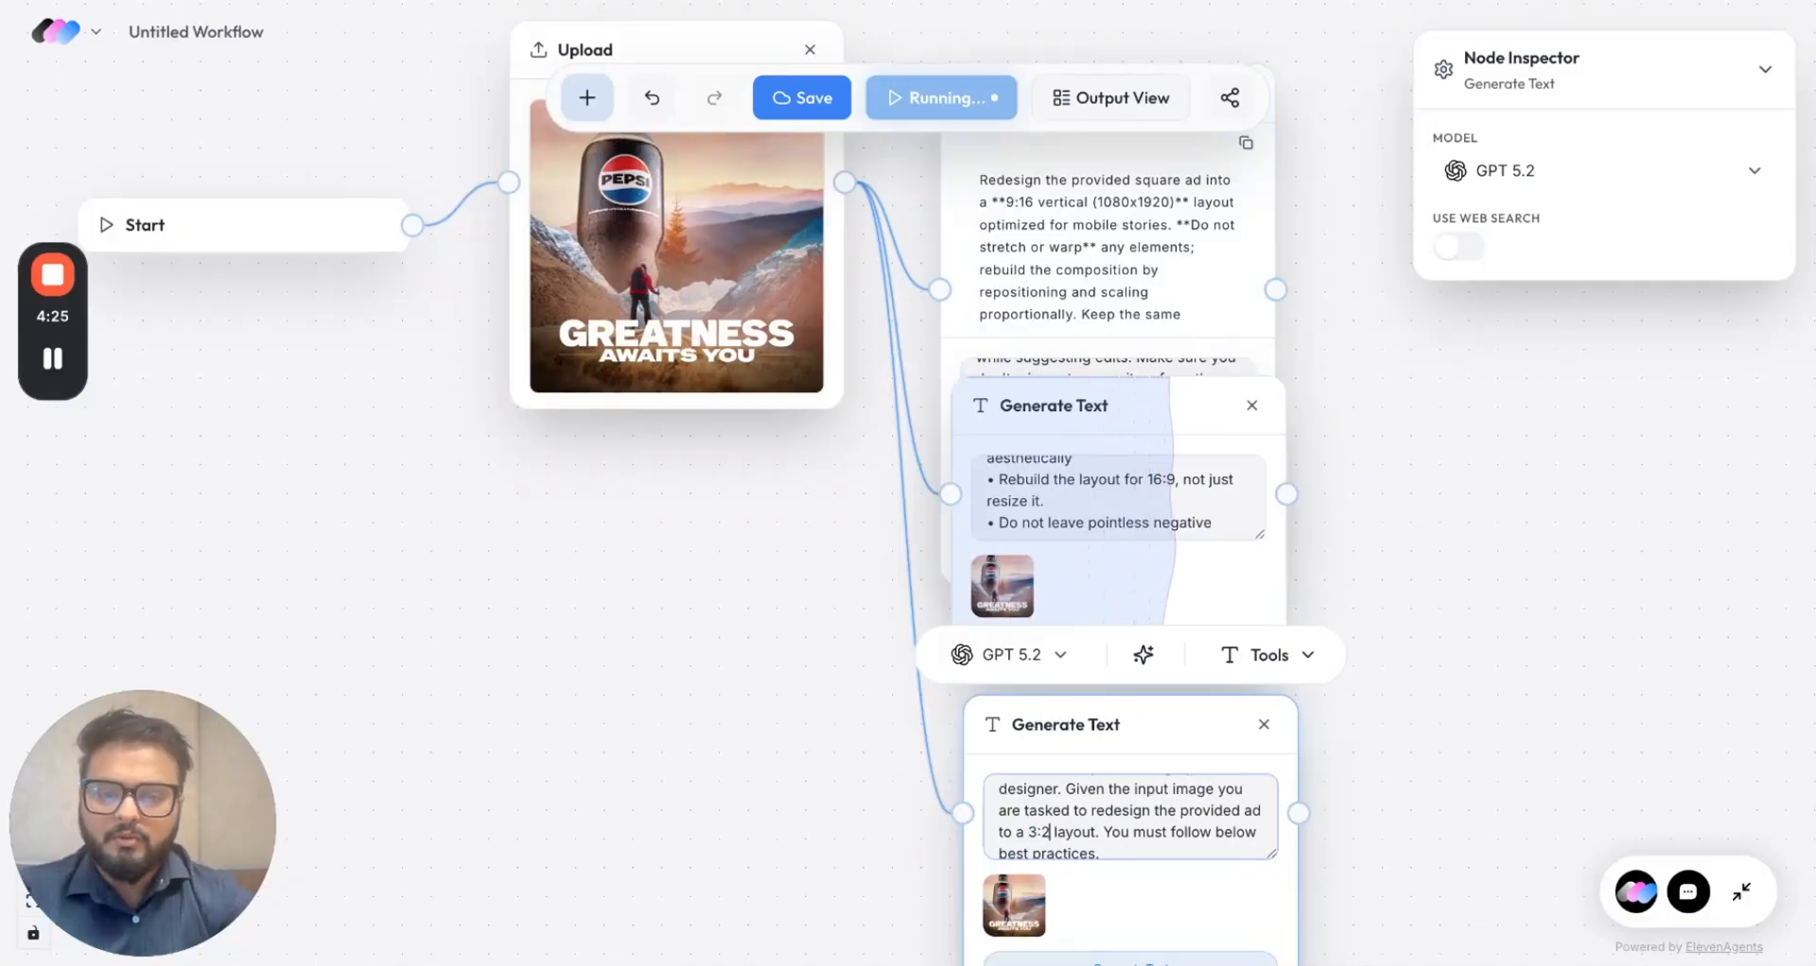
Step: Change the third prompt's bullet ratio to 3:2 and deselect the node
{"action": "scroll", "coordinate": [1163, 848], "scroll_direction": "down", "scroll_amount": 8}
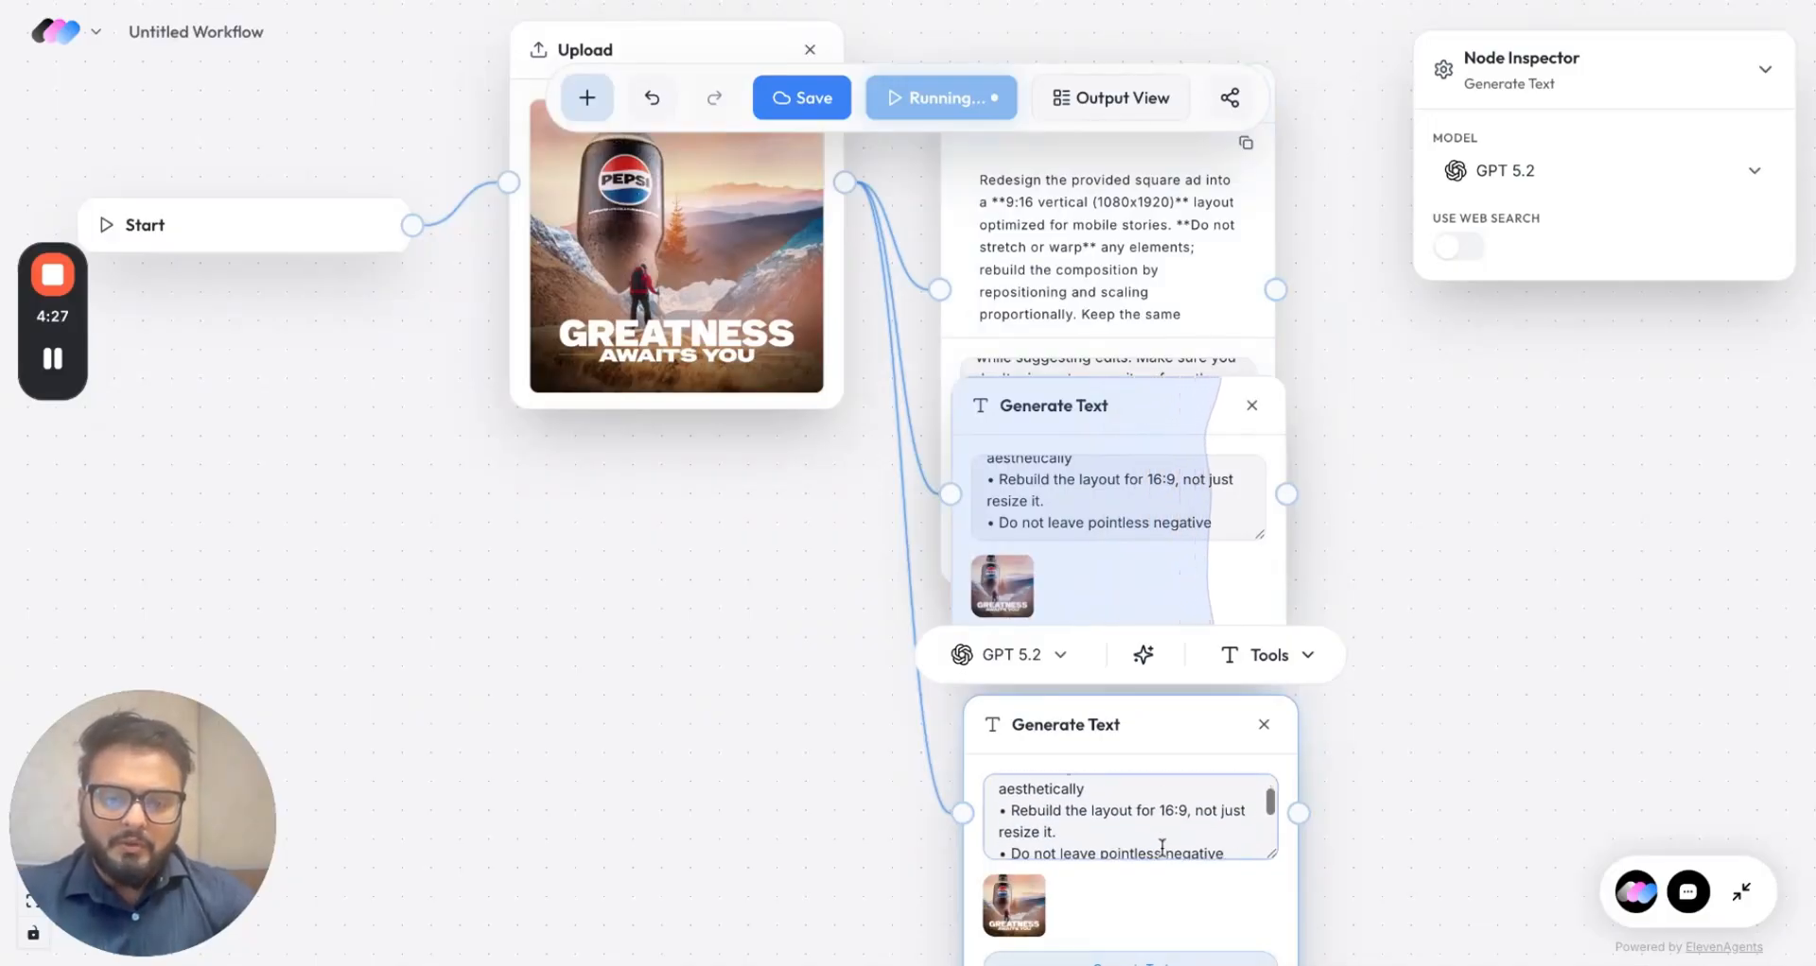
{"action": "key", "text": "shift+Left"}
{"action": "key", "text": "shift+Left"}
{"action": "type", "text": "3"}
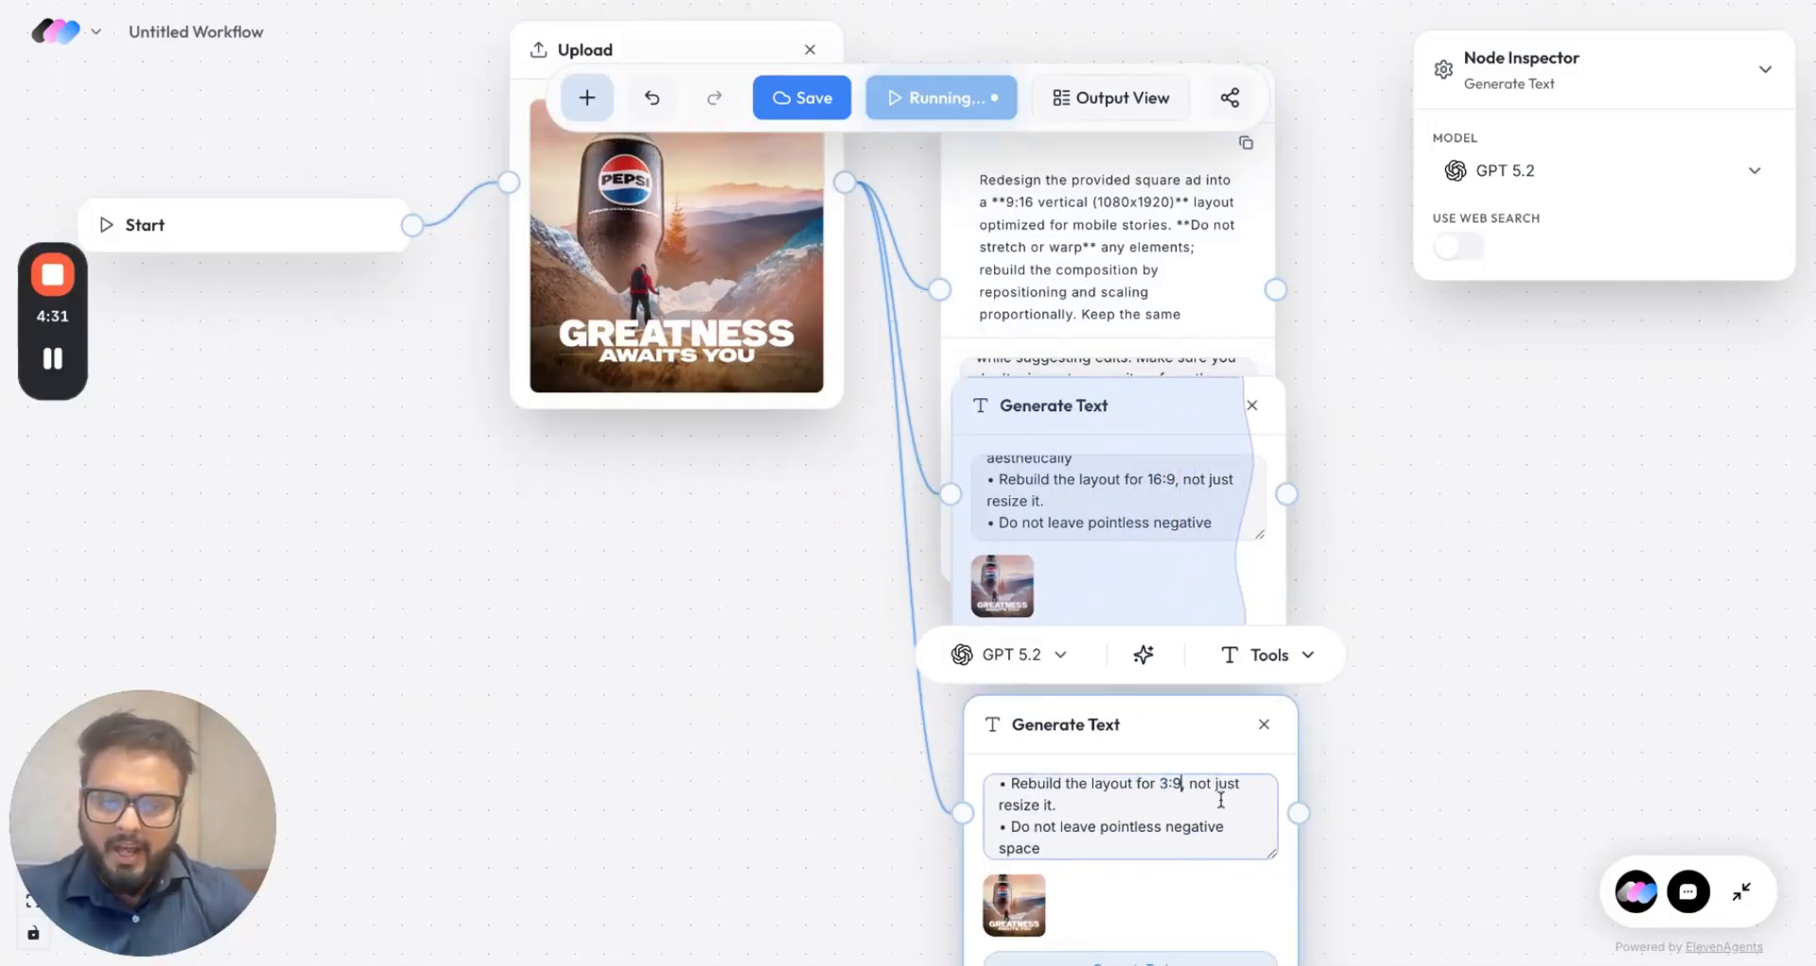
{"action": "key", "text": "BackSpace"}
{"action": "key", "text": "BackSpace"}
{"action": "left_click", "coordinate": [1337, 770]}
{"action": "scroll", "coordinate": [1337, 770], "scroll_direction": "up", "scroll_amount": 1}
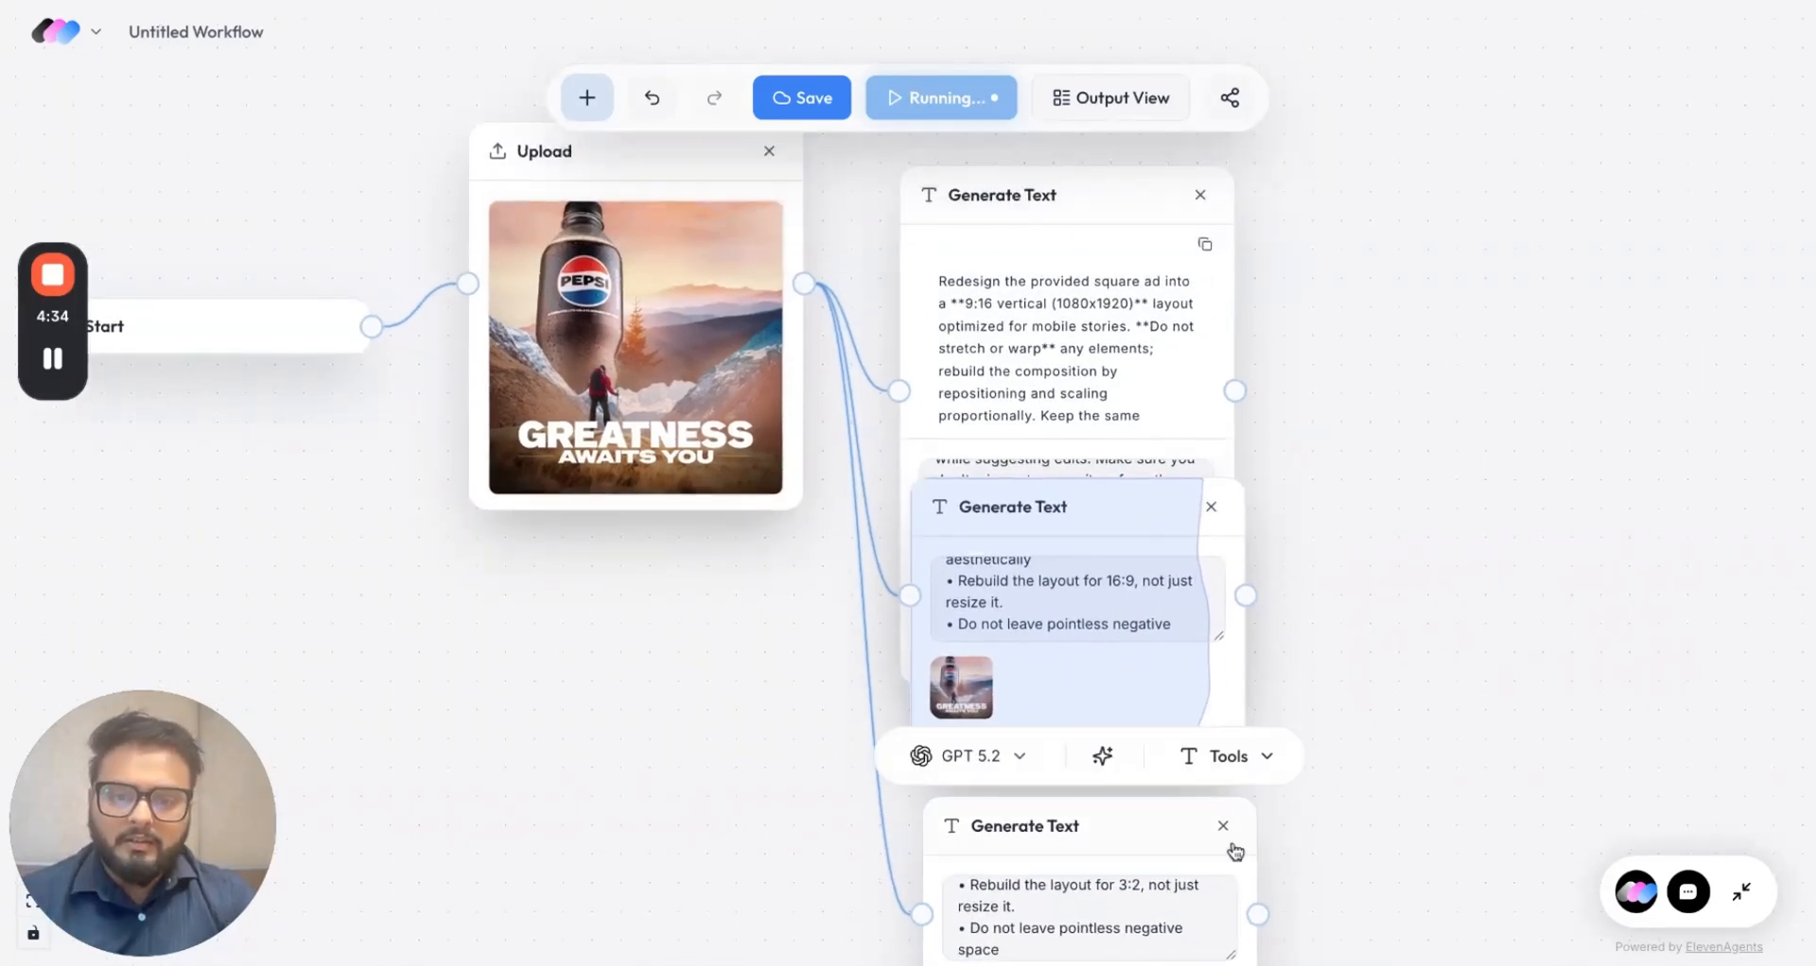
{"action": "scroll", "coordinate": [1386, 803], "scroll_direction": "down", "scroll_amount": 3}
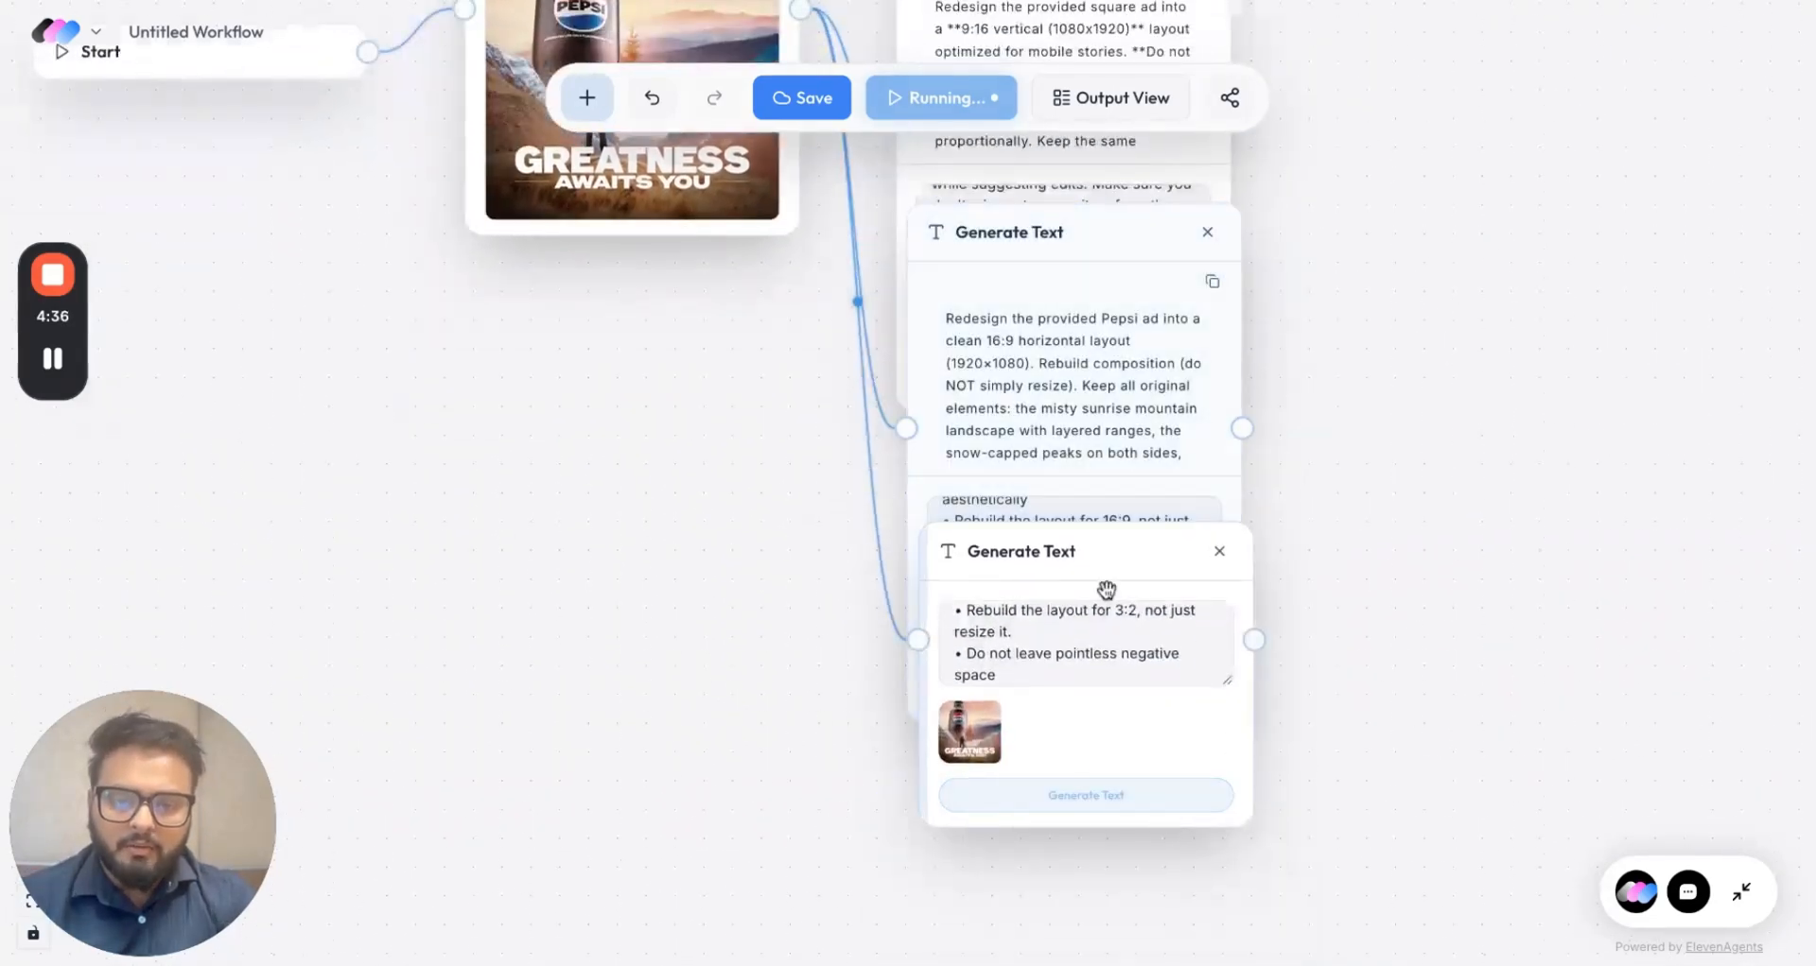
Step: Rearrange the 3:2 and 16:9 prompt nodes on the canvas
{"action": "left_click_drag", "start_coordinate": [1104, 586], "coordinate": [1086, 907]}
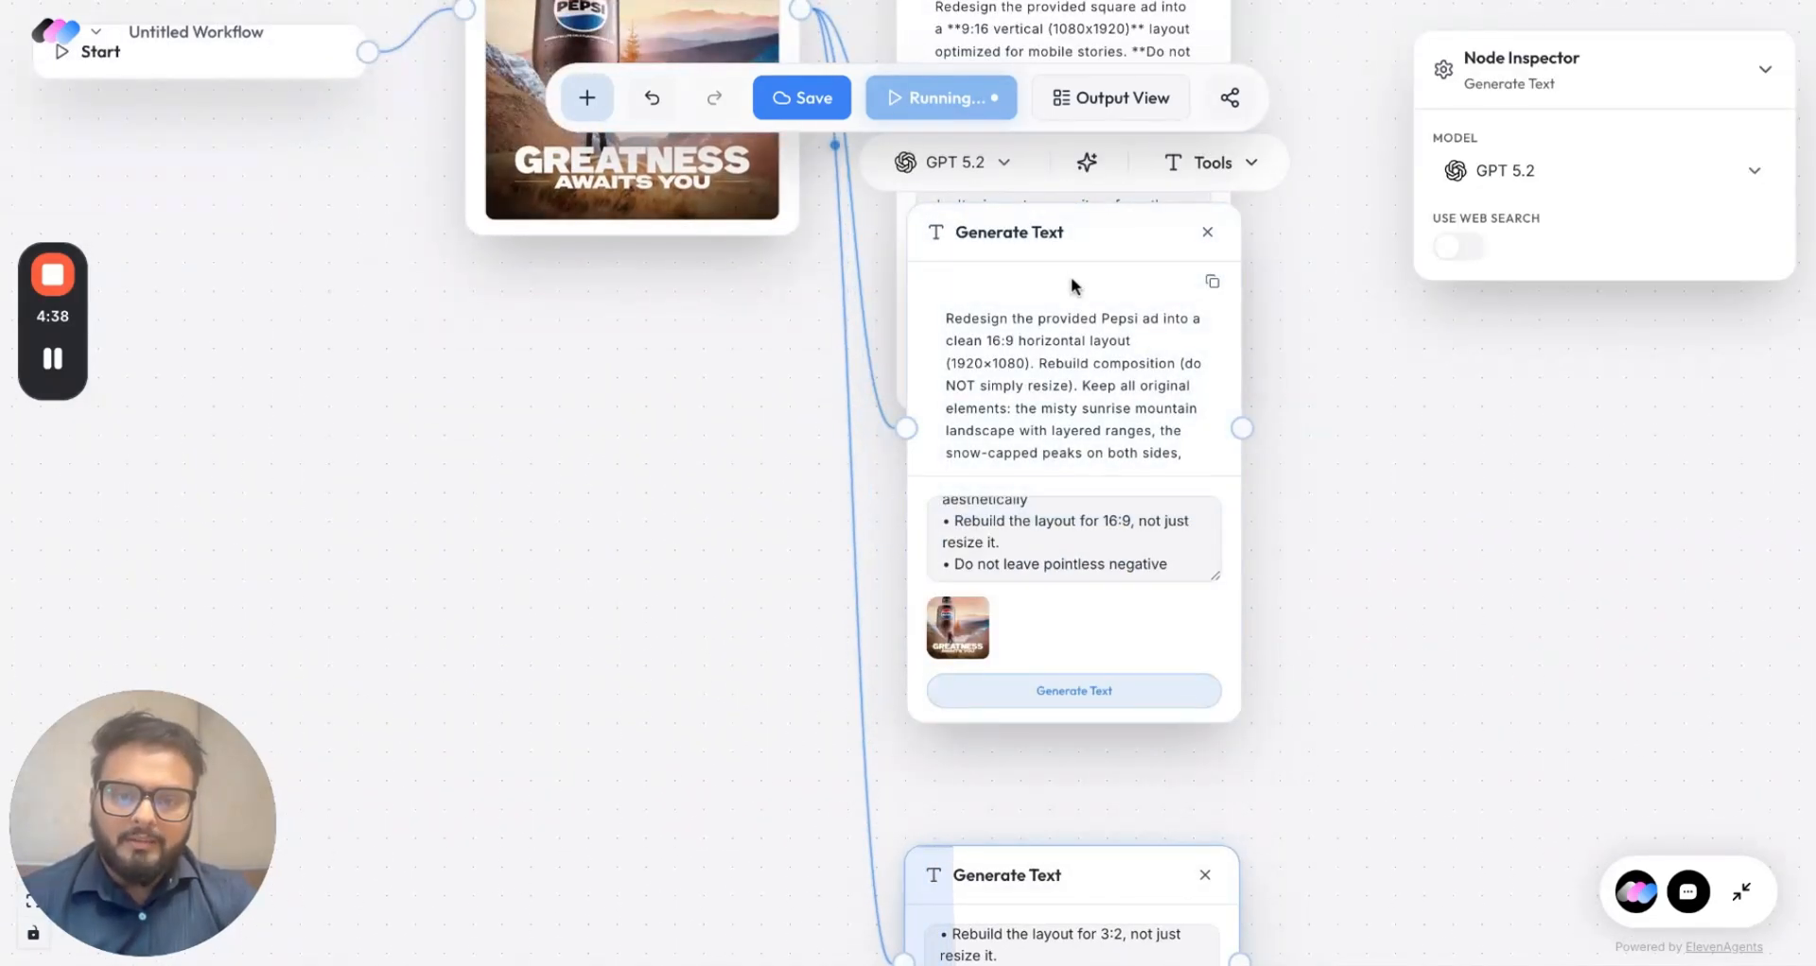
{"action": "left_click_drag", "start_coordinate": [1065, 252], "coordinate": [1054, 470]}
{"action": "scroll", "coordinate": [1284, 511], "scroll_direction": "up", "scroll_amount": 3}
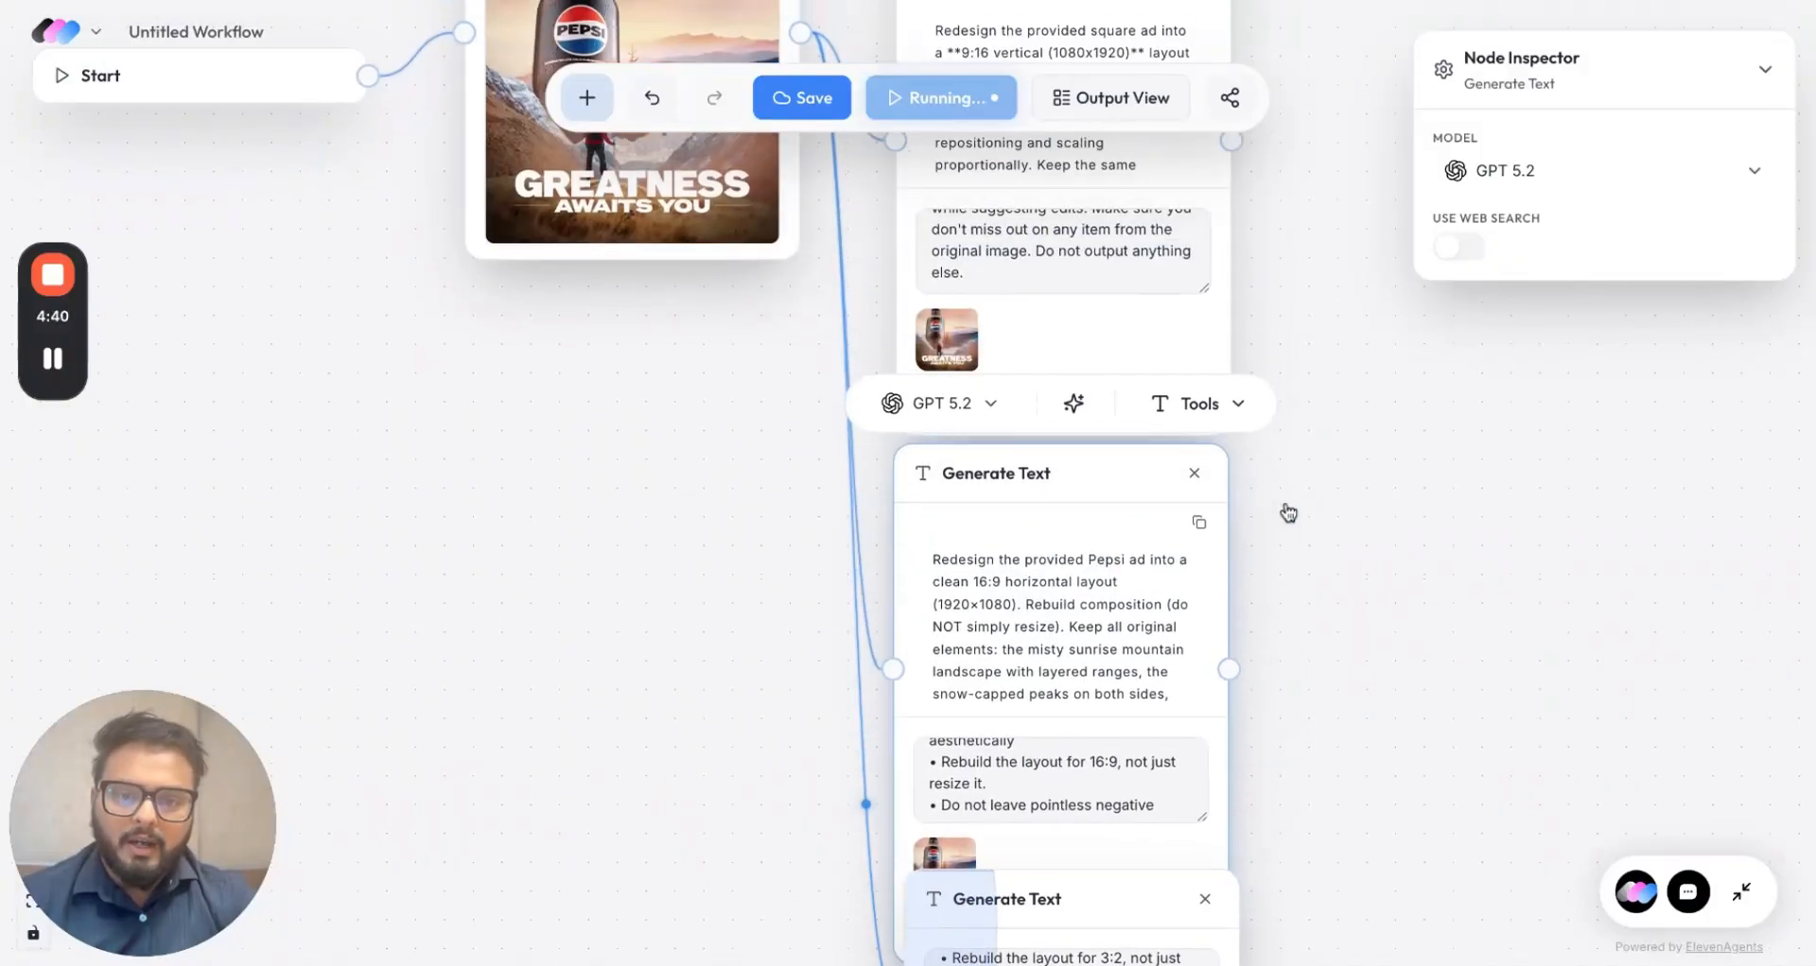
{"action": "scroll", "coordinate": [1288, 513], "scroll_direction": "down", "scroll_amount": 5}
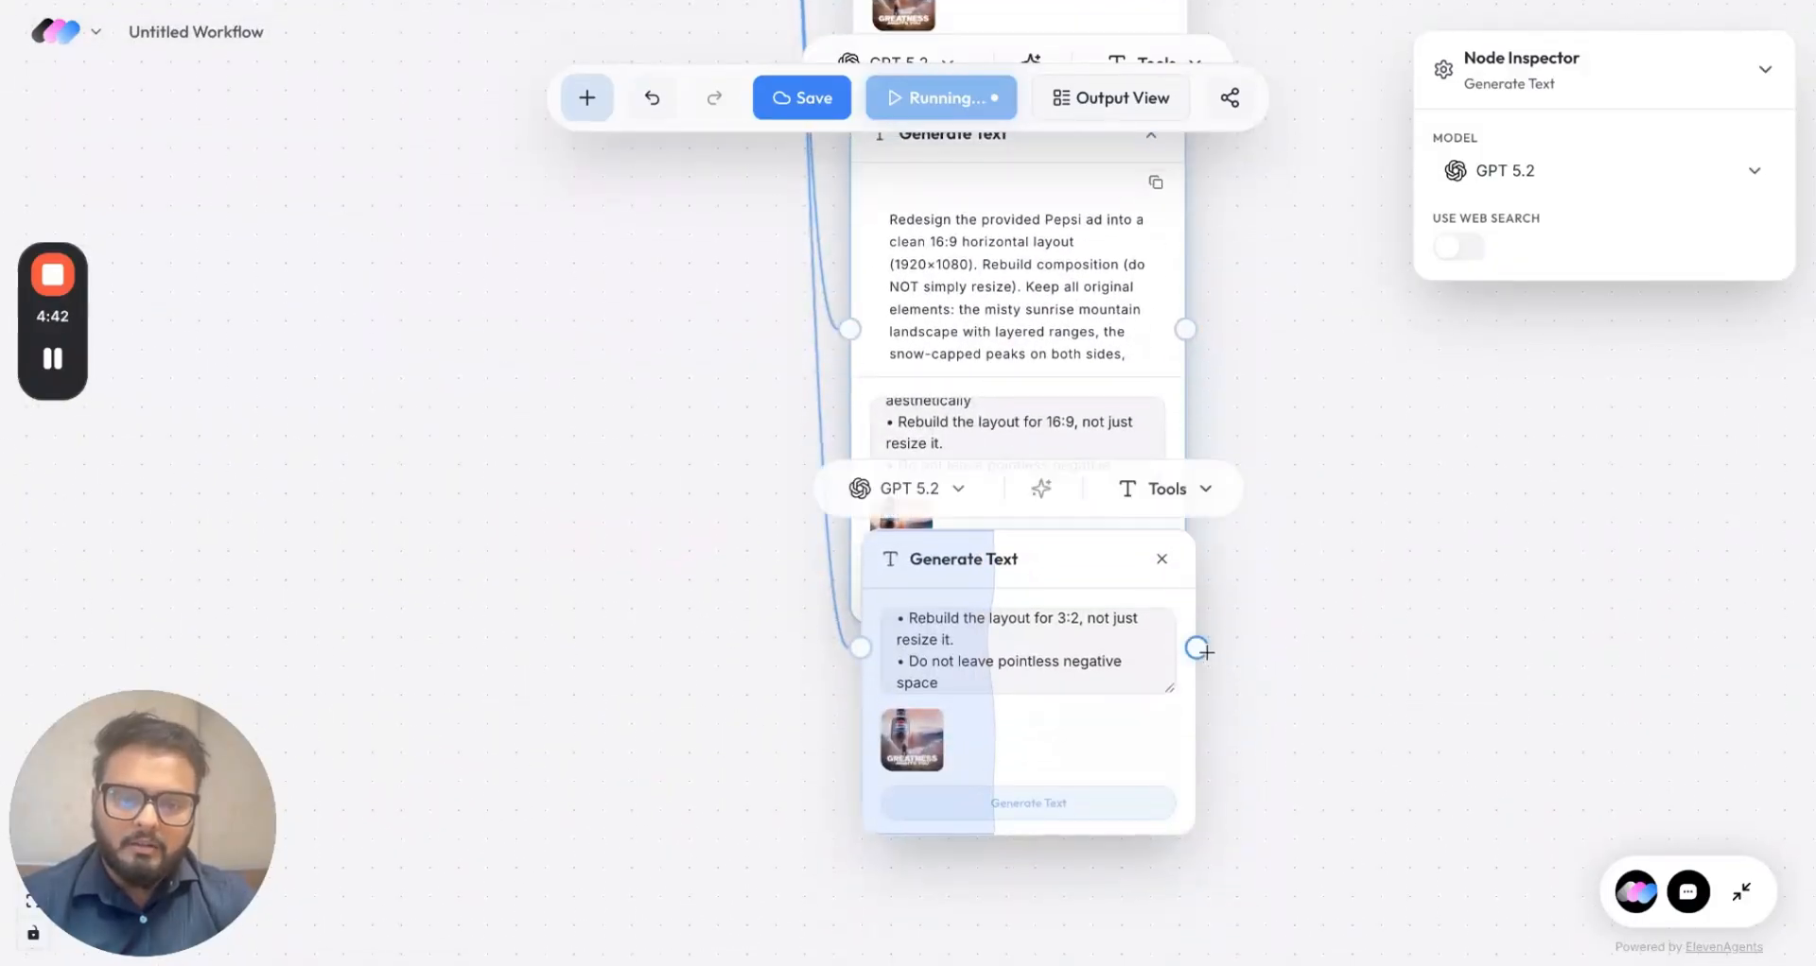
Step: Attach a Generate Image node to the 3:2 prompt's output using OpenAI GPT Image 1.5
{"action": "left_click_drag", "start_coordinate": [1197, 648], "coordinate": [1286, 605]}
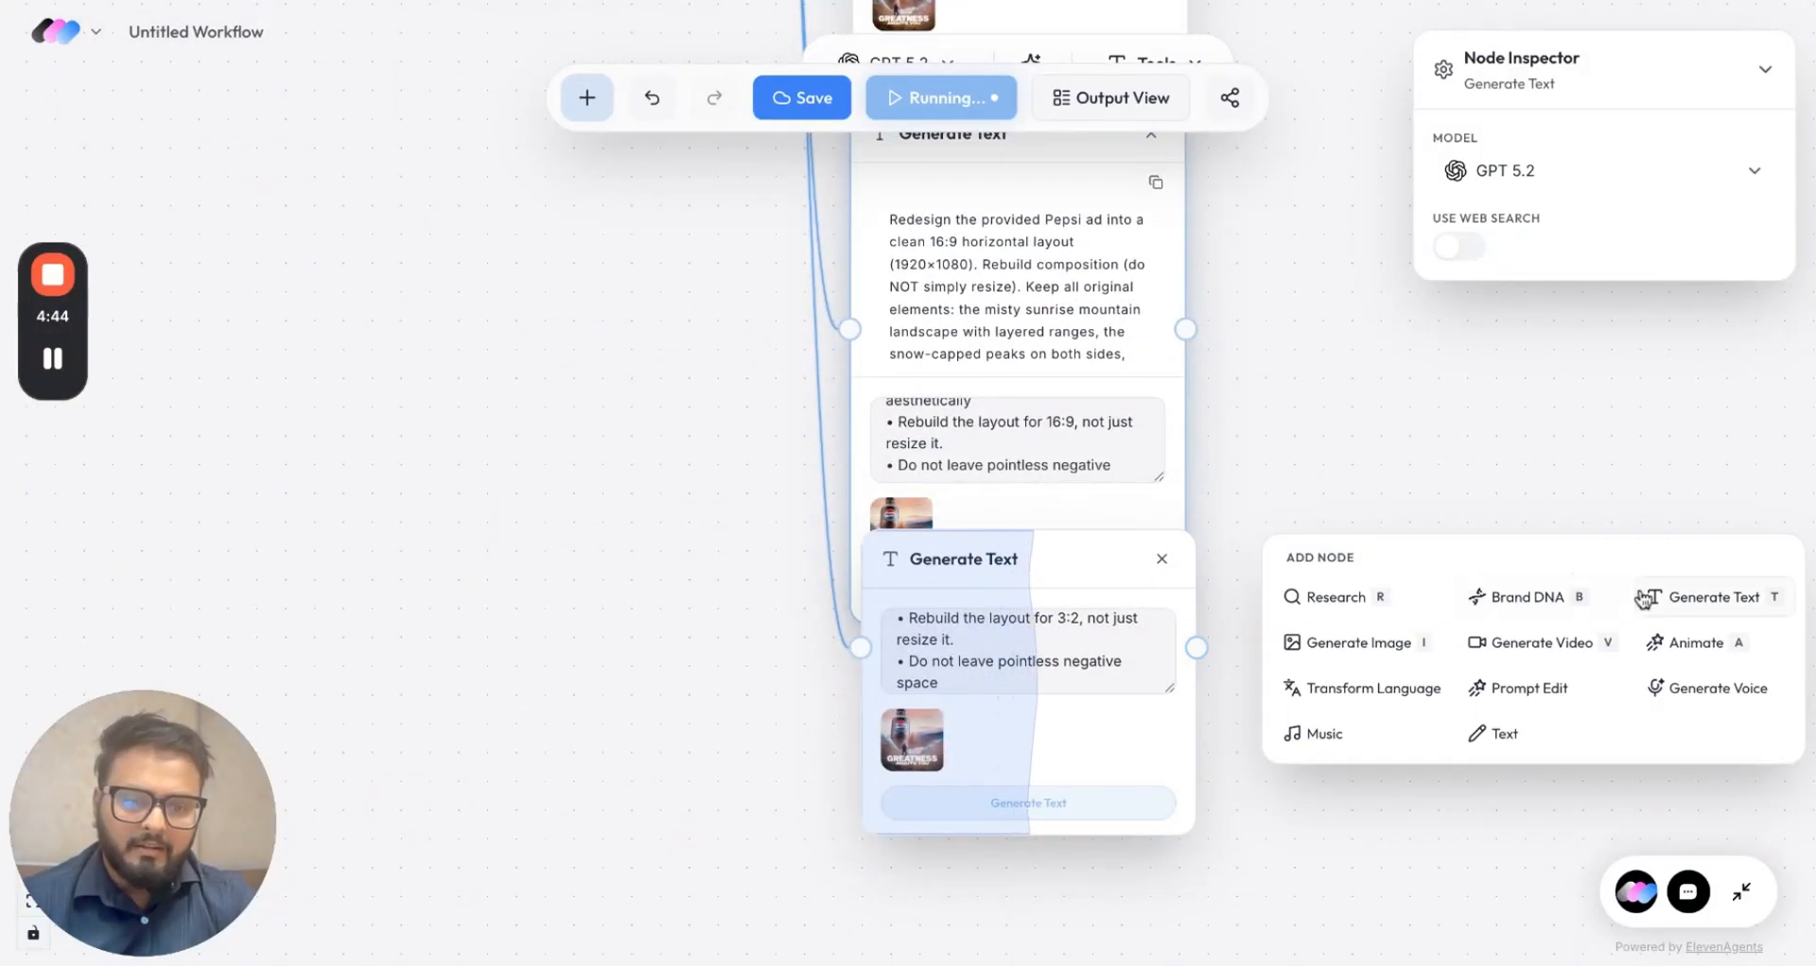
{"action": "left_click", "coordinate": [1341, 644]}
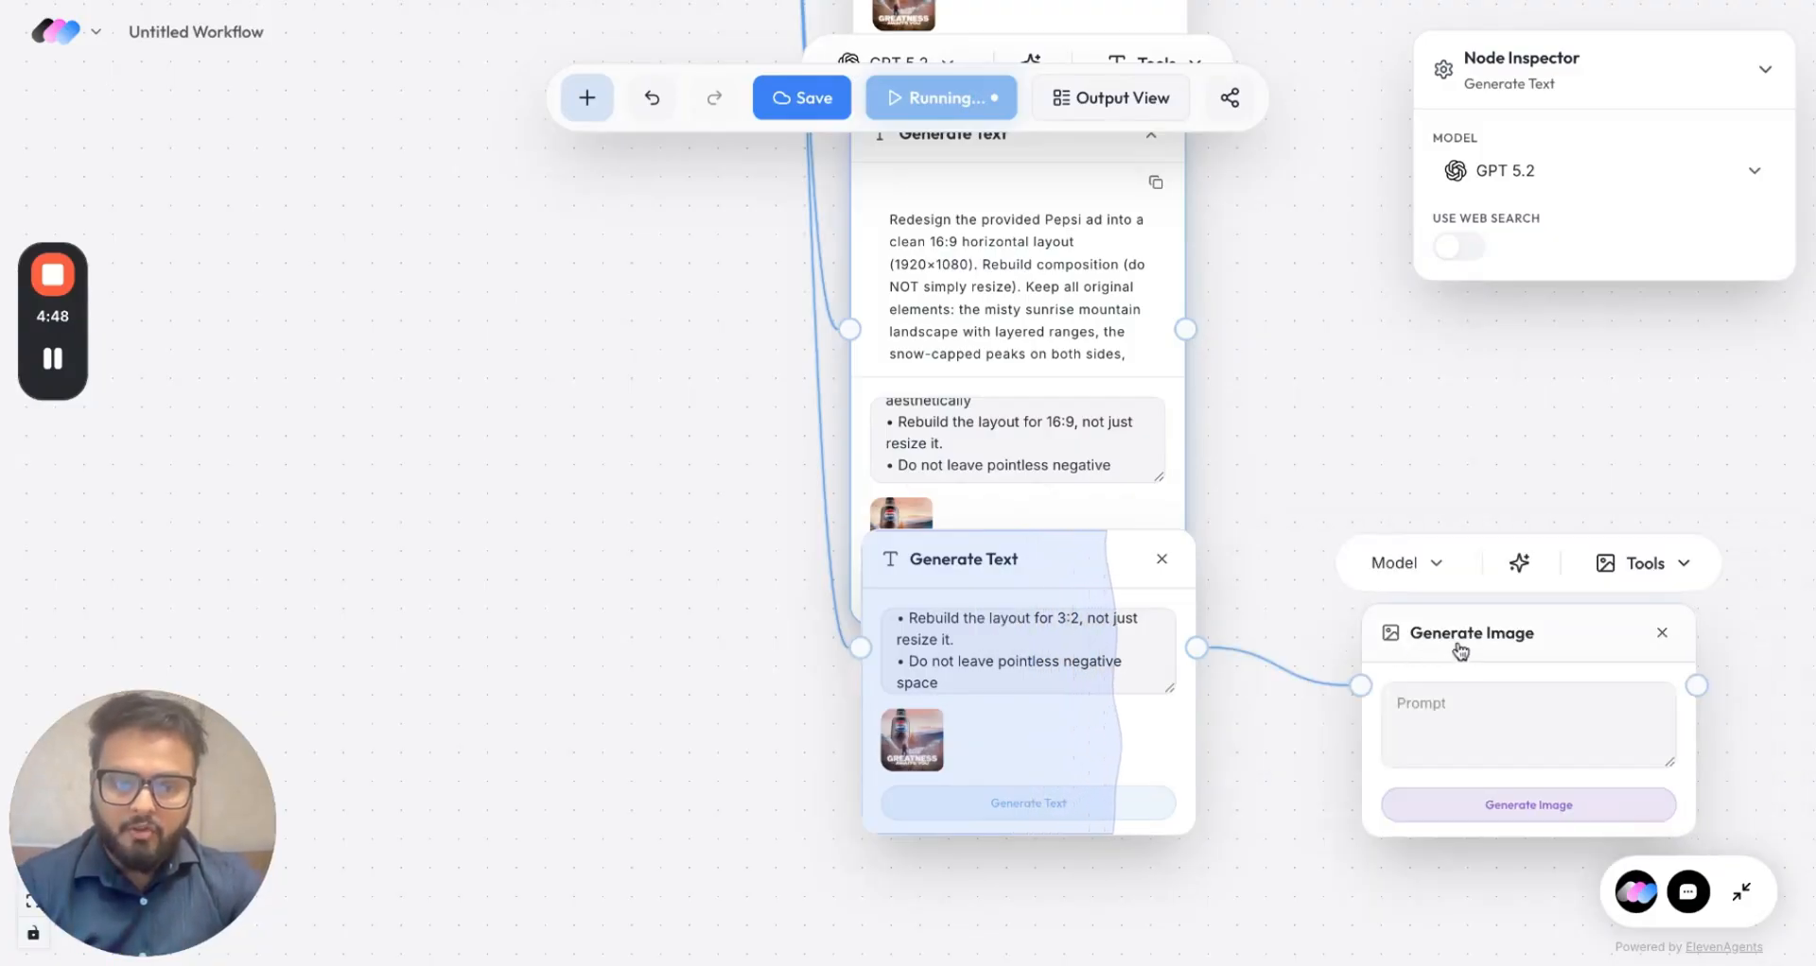
{"action": "left_click_drag", "start_coordinate": [1459, 649], "coordinate": [1412, 567]}
{"action": "left_click", "coordinate": [1363, 511]}
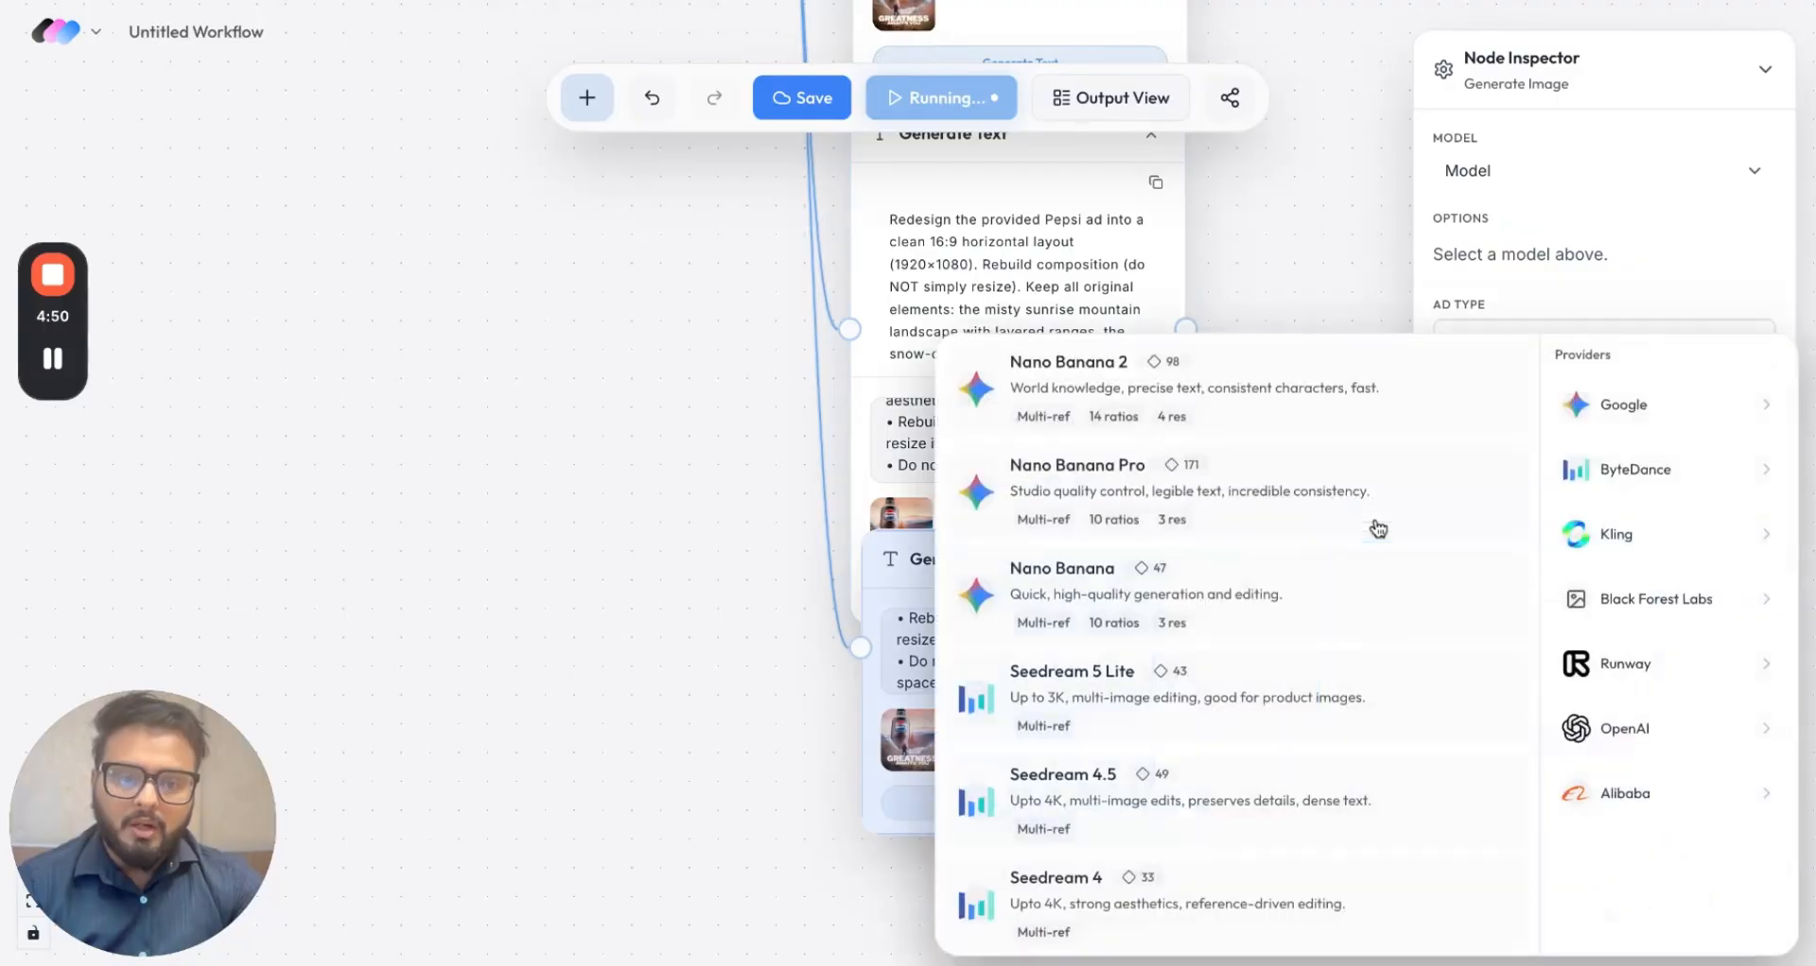
{"action": "left_click", "coordinate": [1638, 711]}
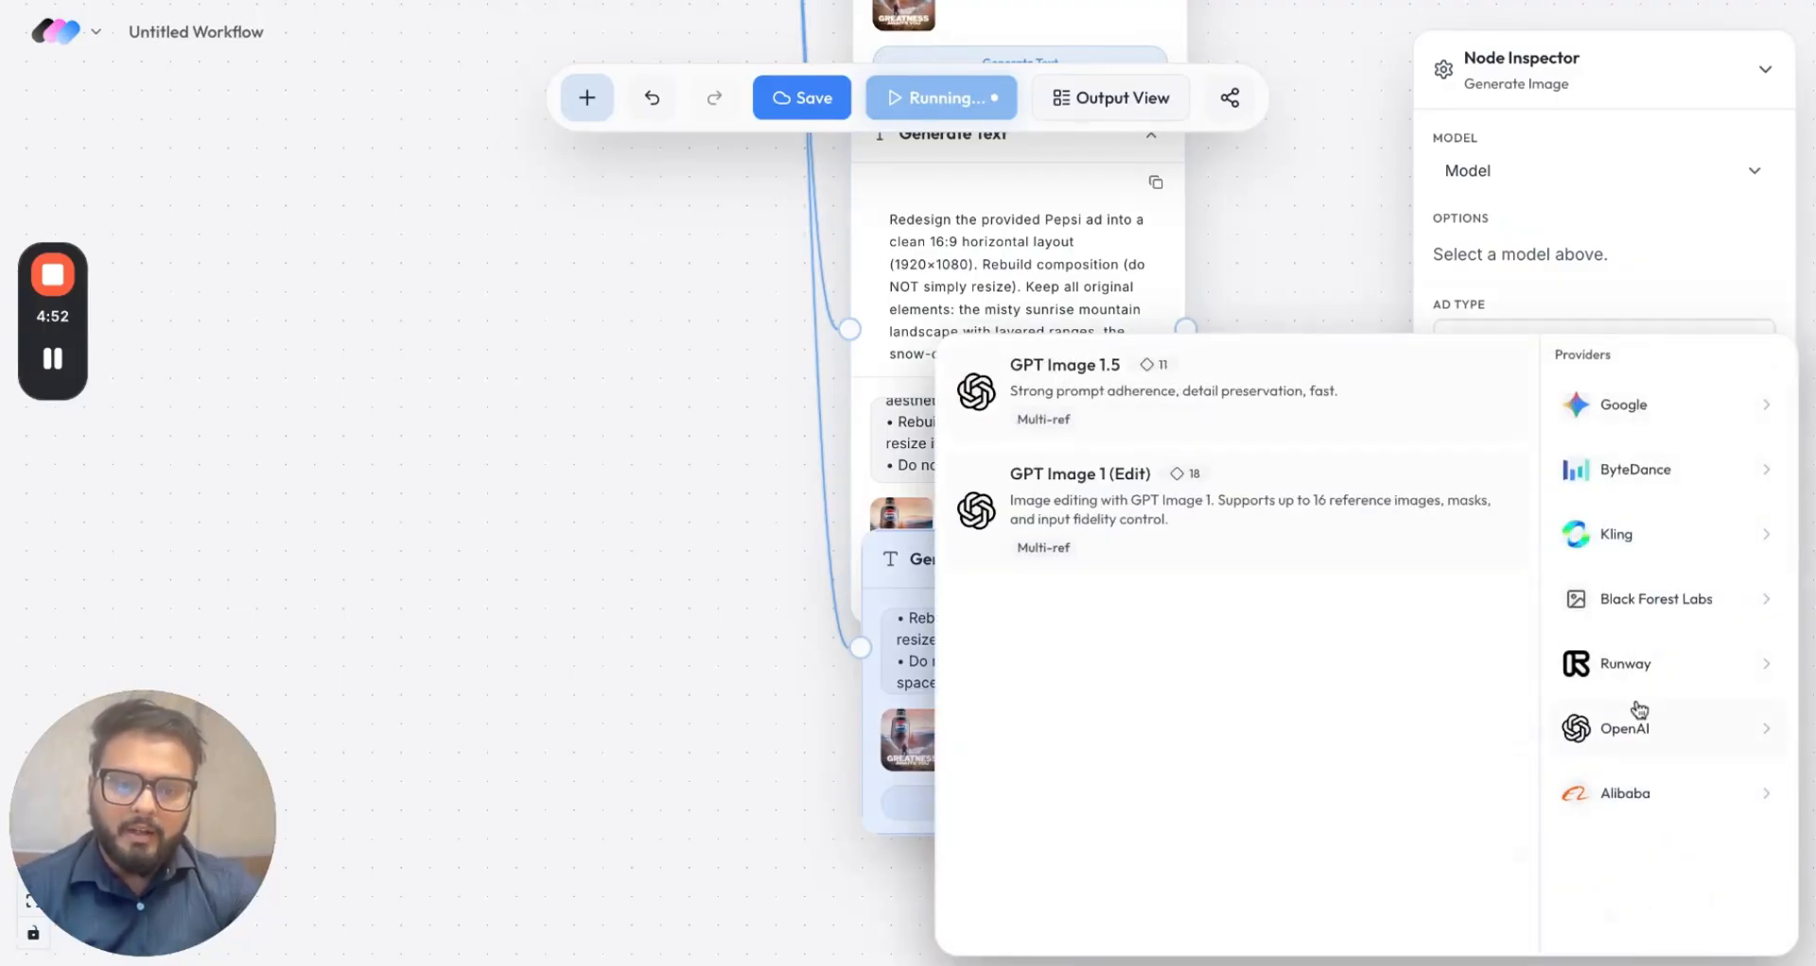
{"action": "left_click", "coordinate": [1222, 427]}
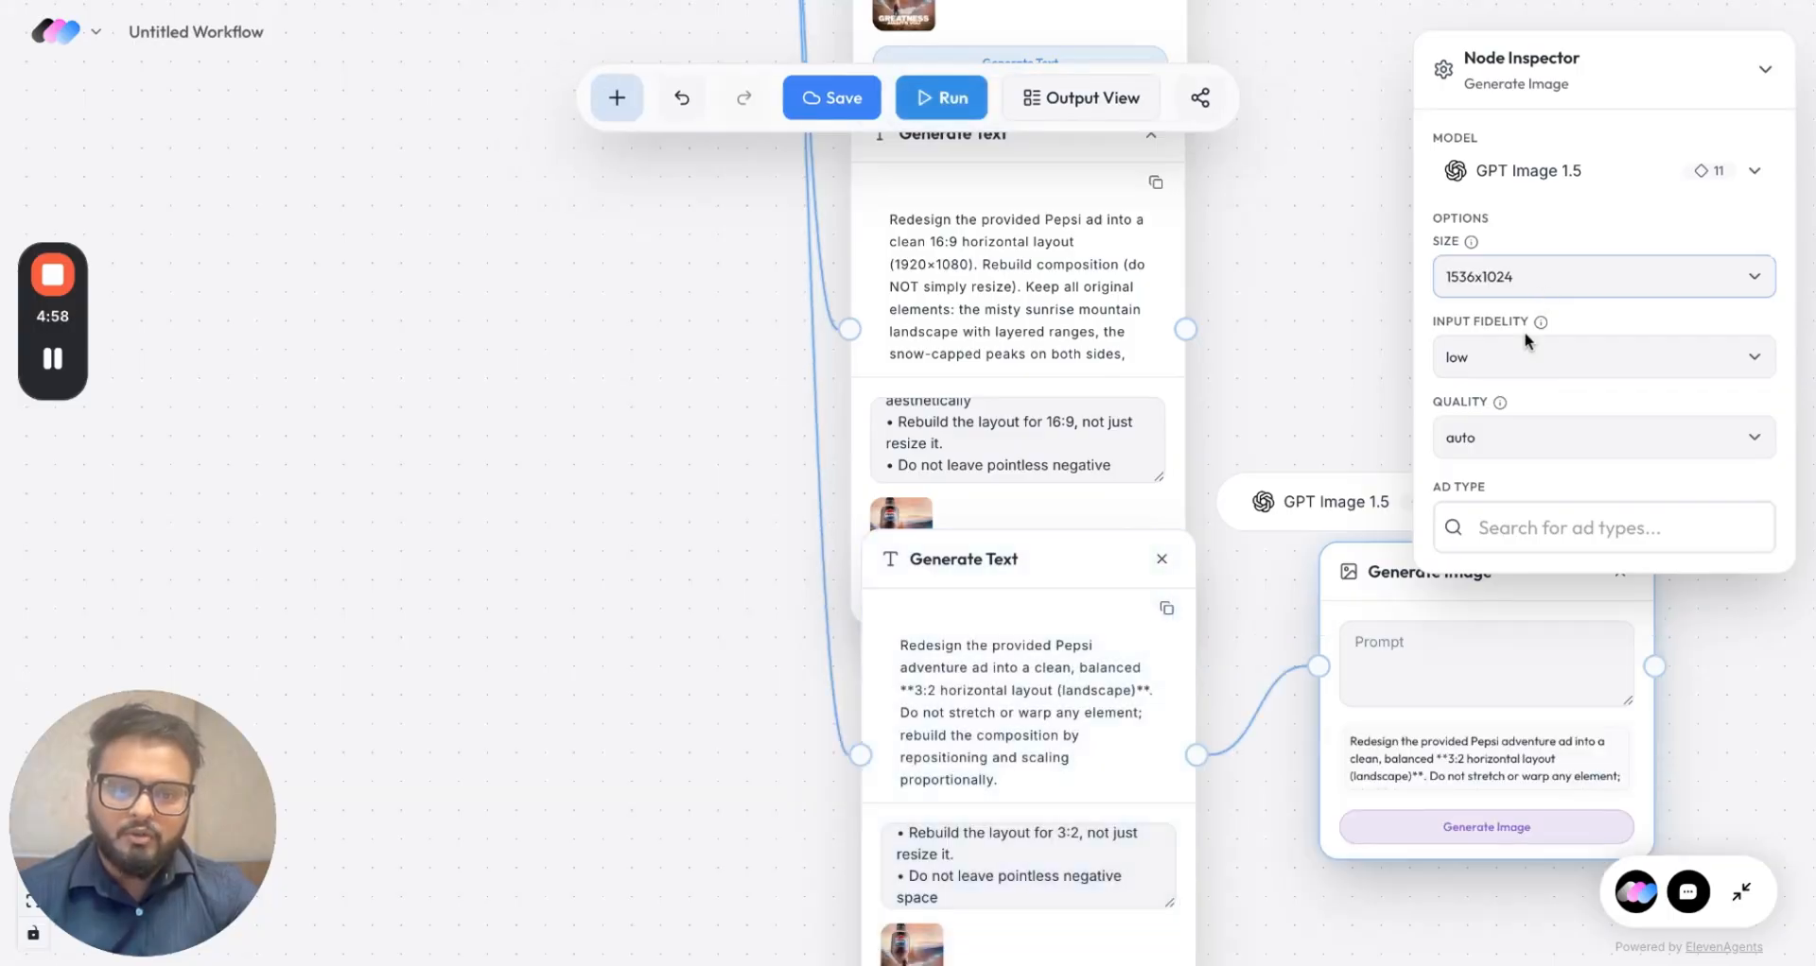
Step: Move the Upload node beside Start and connect the uploaded ad to the Generate Image node
{"action": "scroll", "coordinate": [1246, 626], "scroll_direction": "up", "scroll_amount": 3}
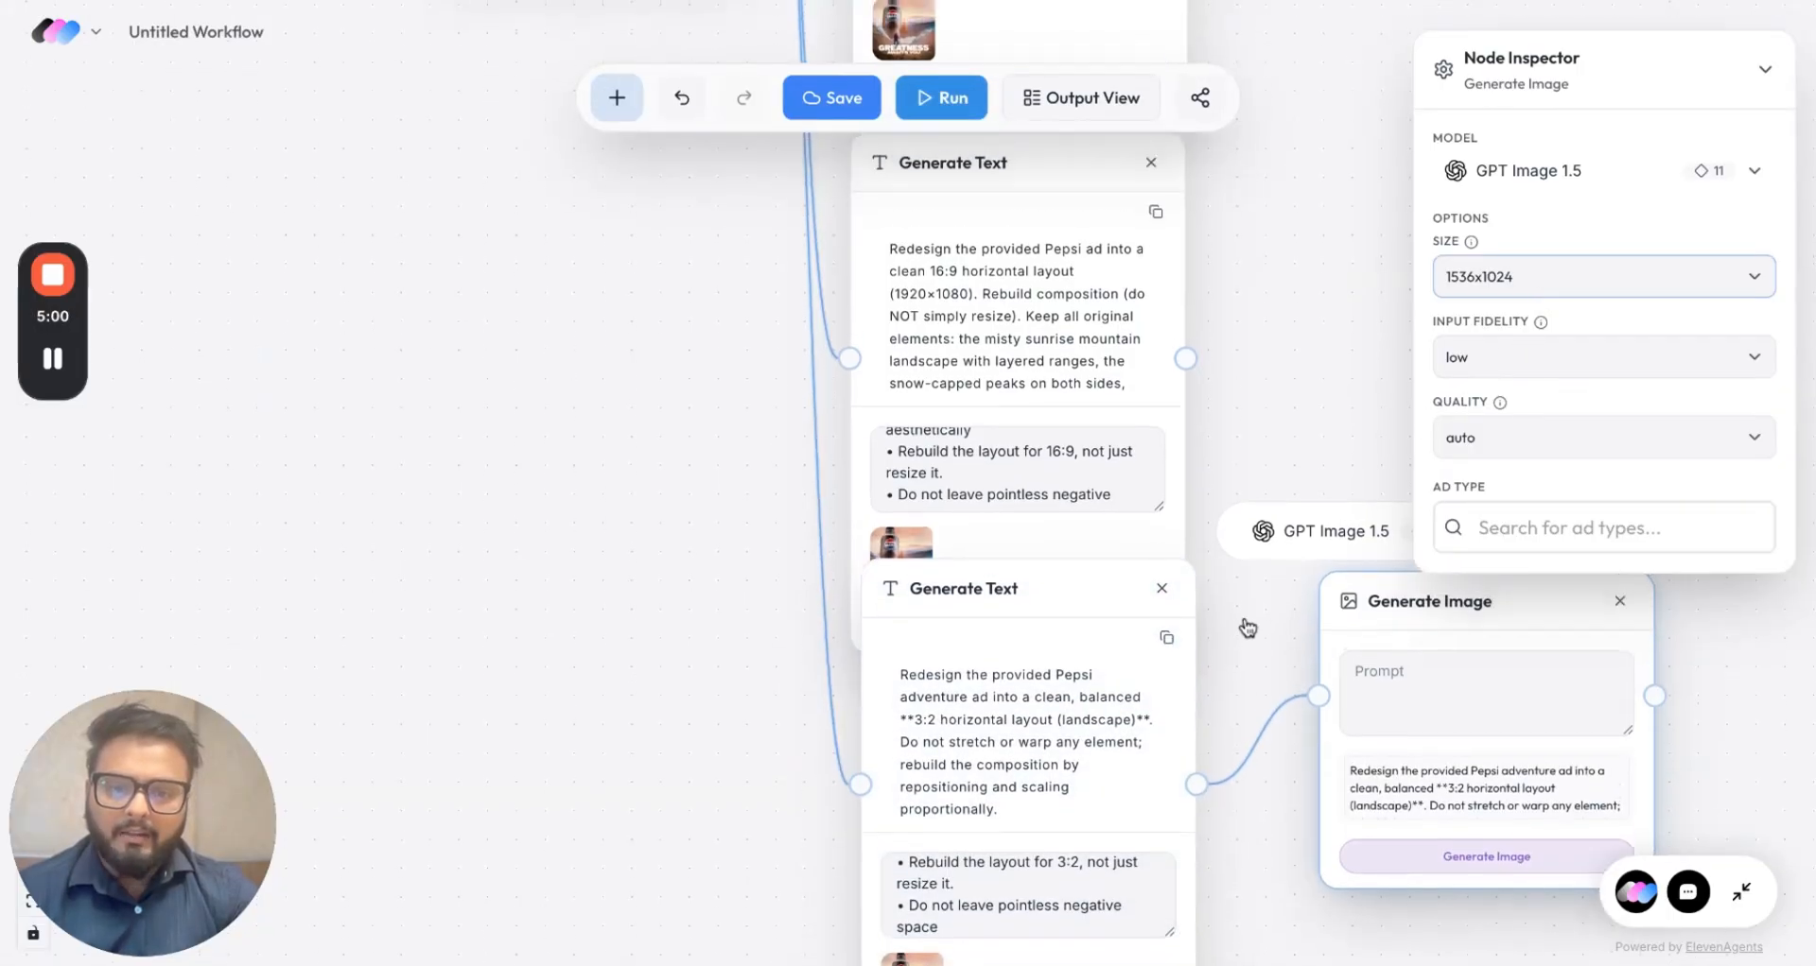
{"action": "scroll", "coordinate": [552, 519], "scroll_direction": "down", "scroll_amount": 5}
{"action": "left_click", "coordinate": [533, 135]}
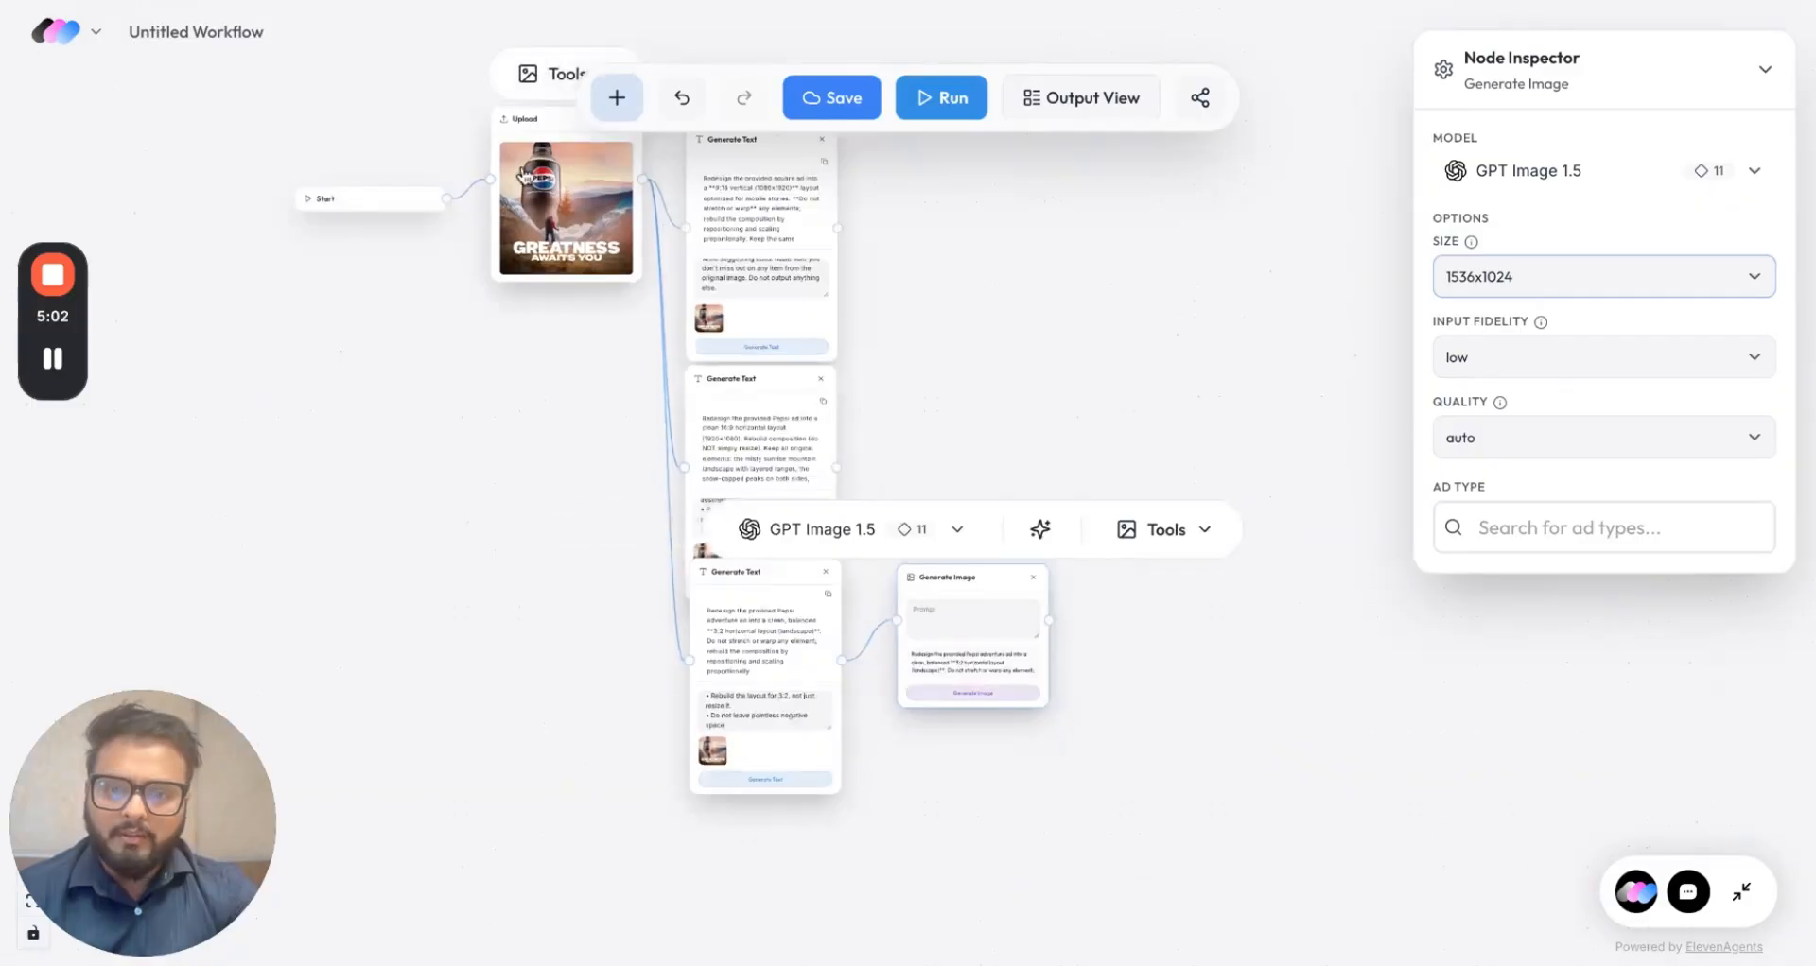
{"action": "left_click_drag", "start_coordinate": [533, 135], "coordinate": [508, 463]}
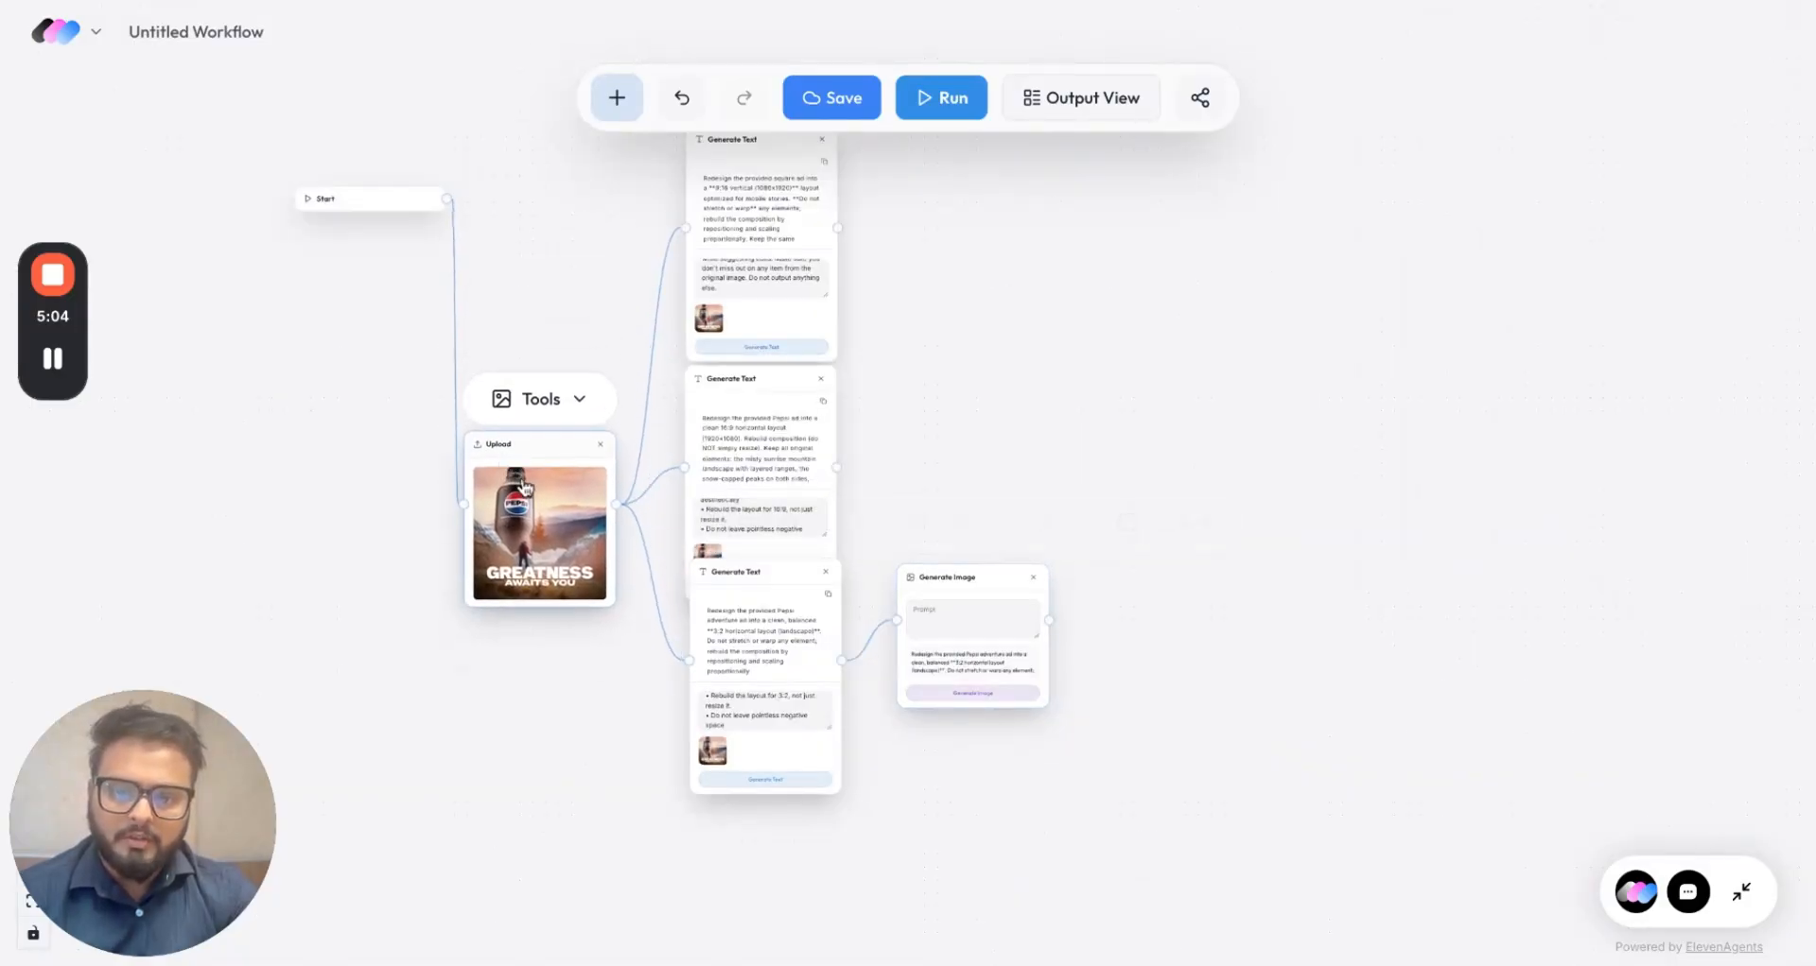
{"action": "scroll", "coordinate": [530, 682], "scroll_direction": "up", "scroll_amount": 3}
{"action": "left_click_drag", "start_coordinate": [683, 371], "coordinate": [1176, 572]}
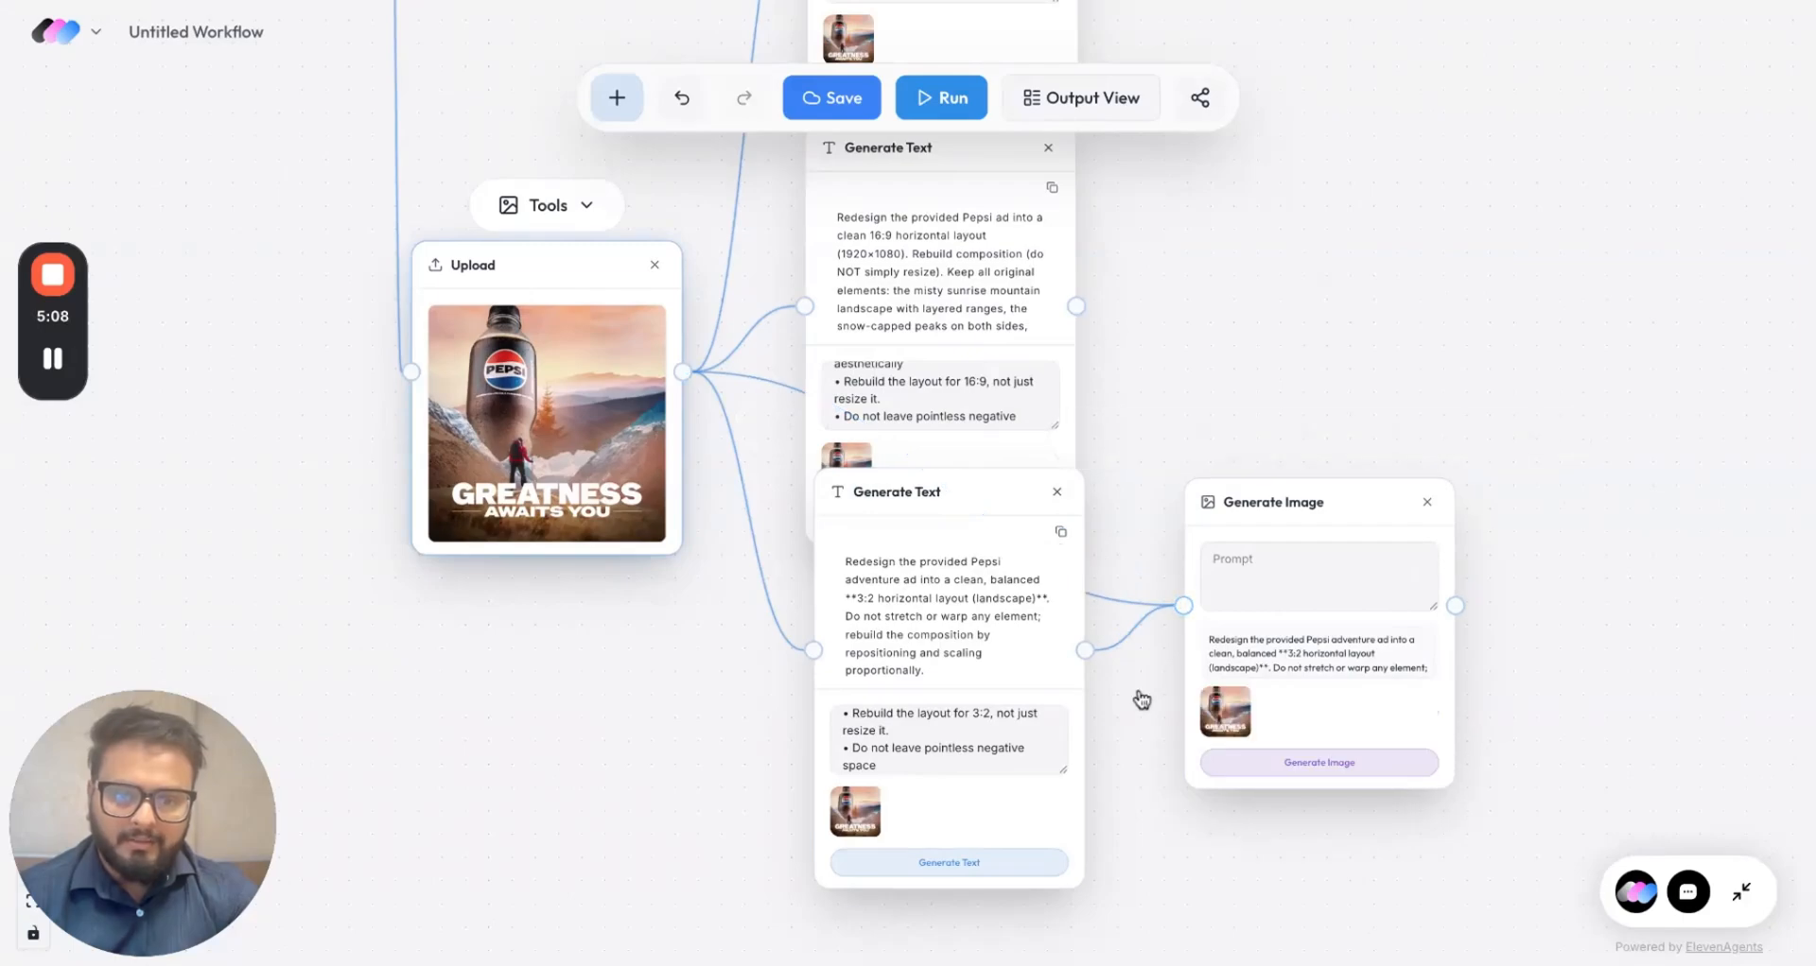
Step: Duplicate the Generate Image node and place the copy above the original
{"action": "scroll", "coordinate": [1141, 699], "scroll_direction": "up", "scroll_amount": 5}
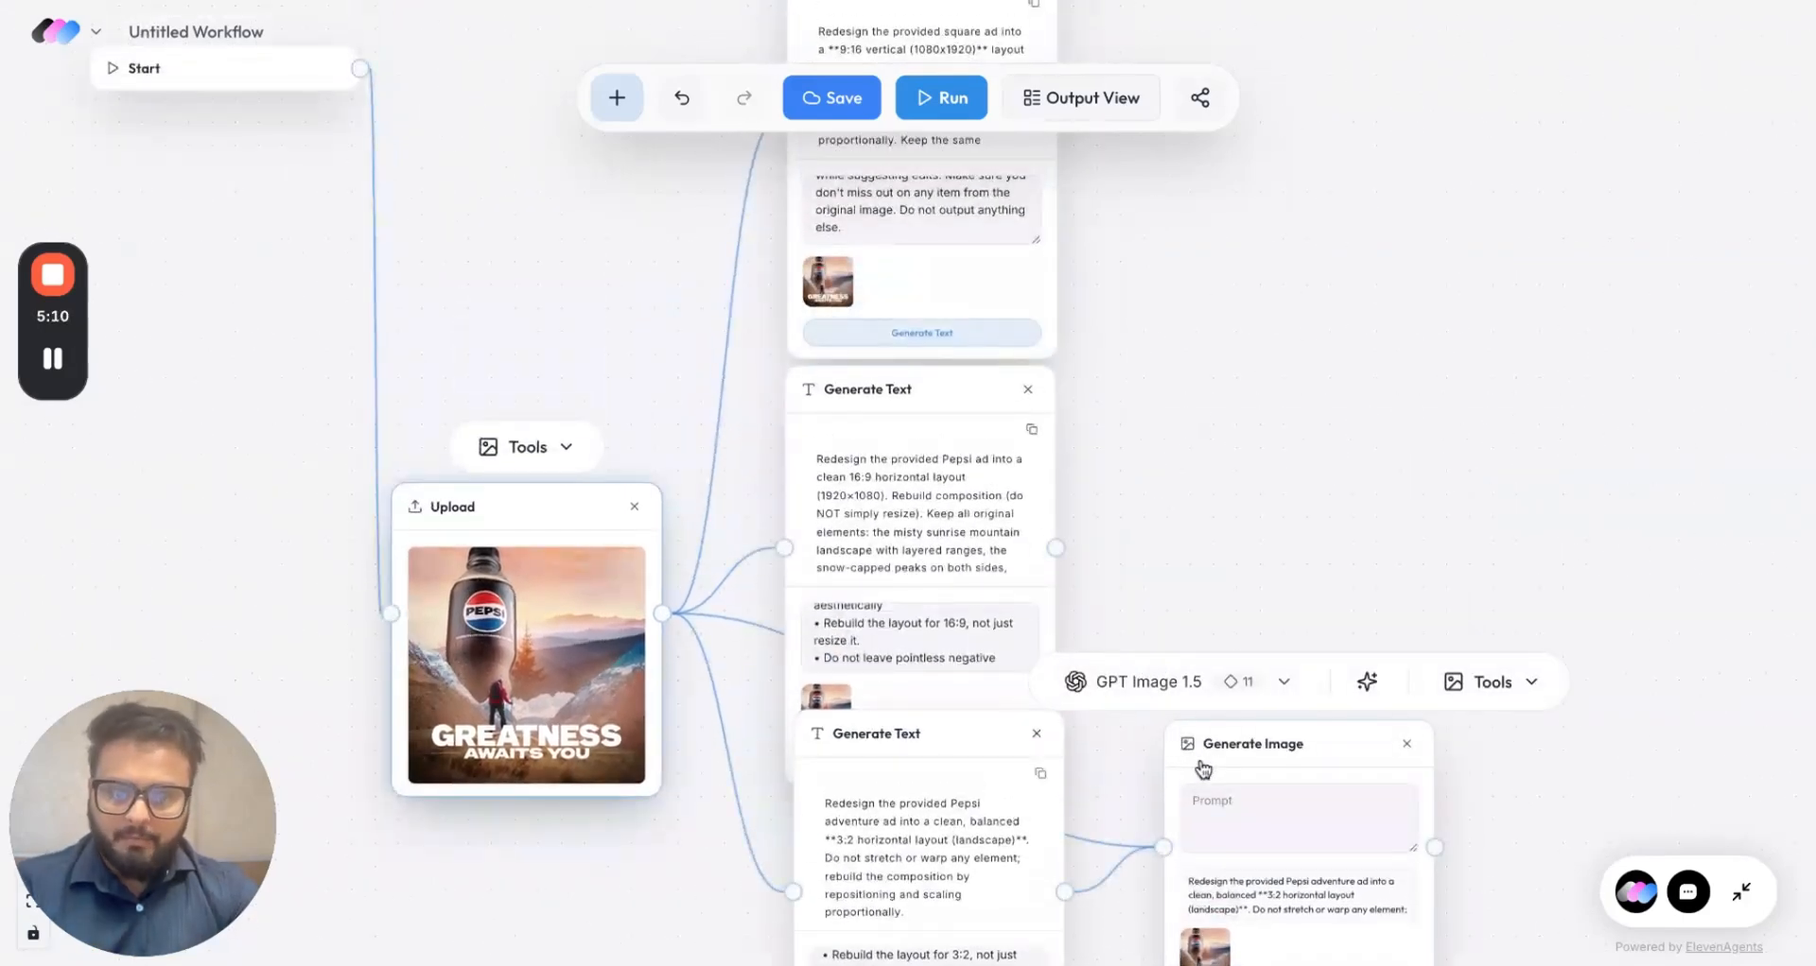
{"action": "left_click", "coordinate": [1212, 758]}
{"action": "key", "text": "ctrl+c"}
{"action": "key", "text": "ctrl+v"}
{"action": "left_click_drag", "start_coordinate": [1324, 744], "coordinate": [1193, 383]}
{"action": "left_click", "coordinate": [1109, 732]}
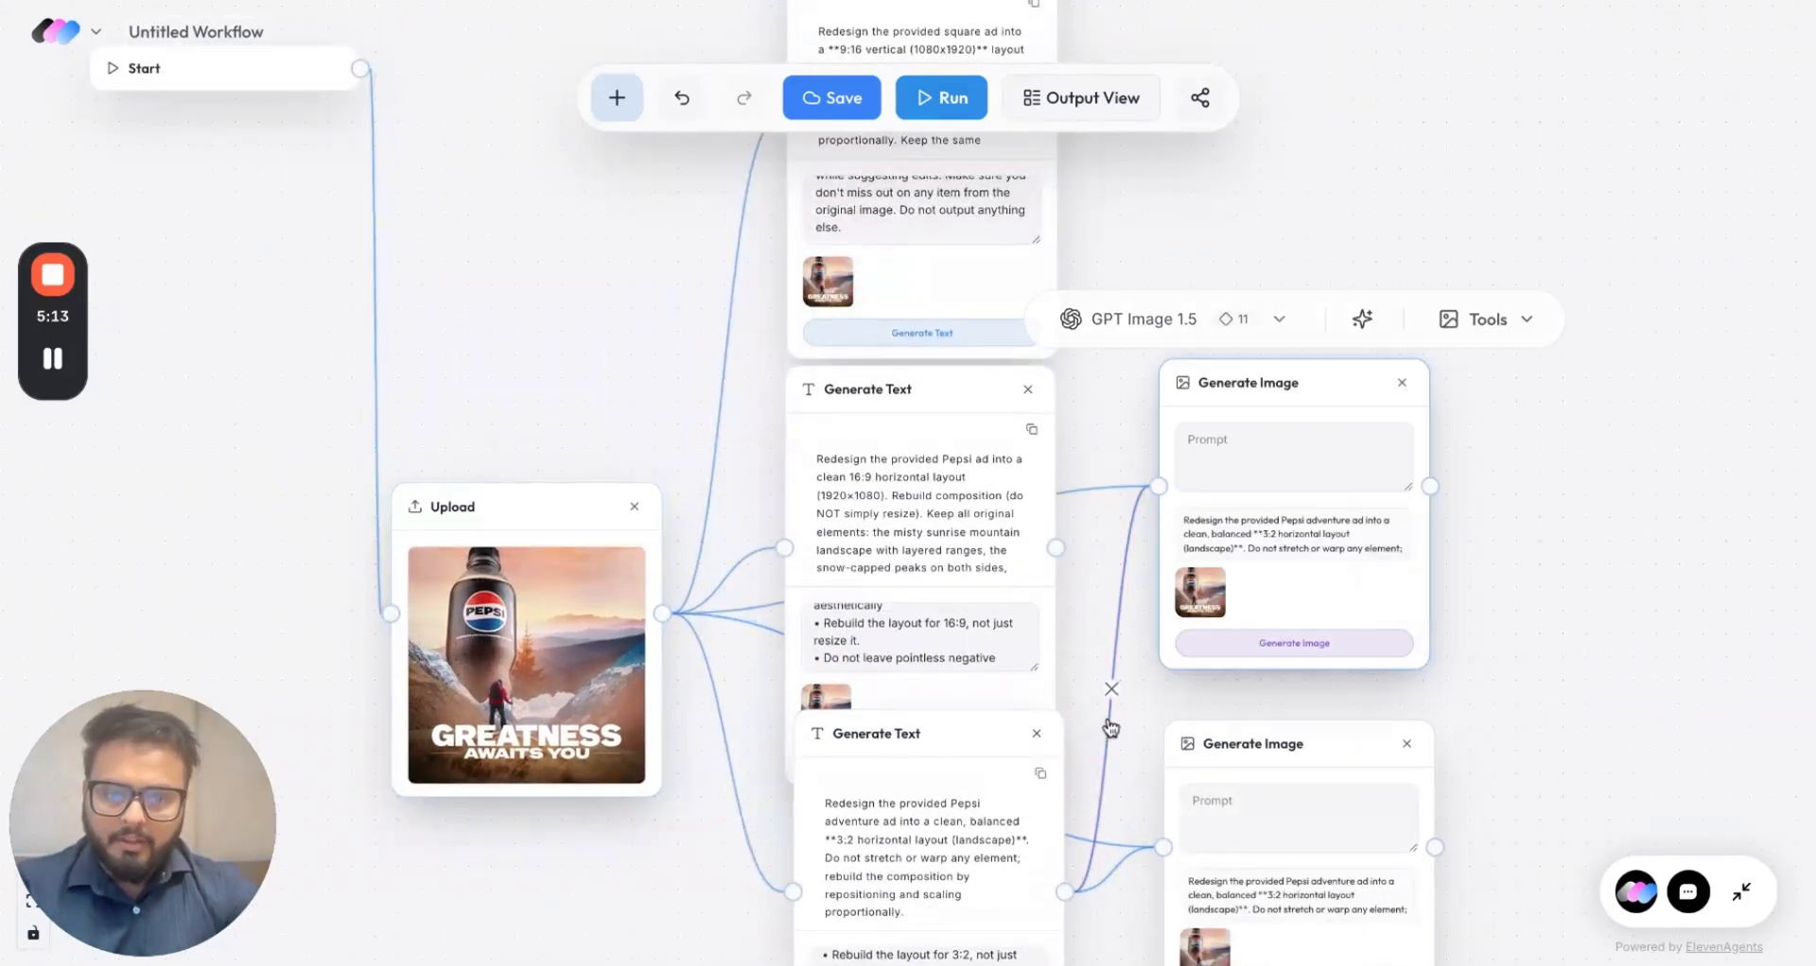
Step: Feed the 16:9 prompt's output into the upper Generate Image node
{"action": "scroll", "coordinate": [1114, 733], "scroll_direction": "up", "scroll_amount": 5}
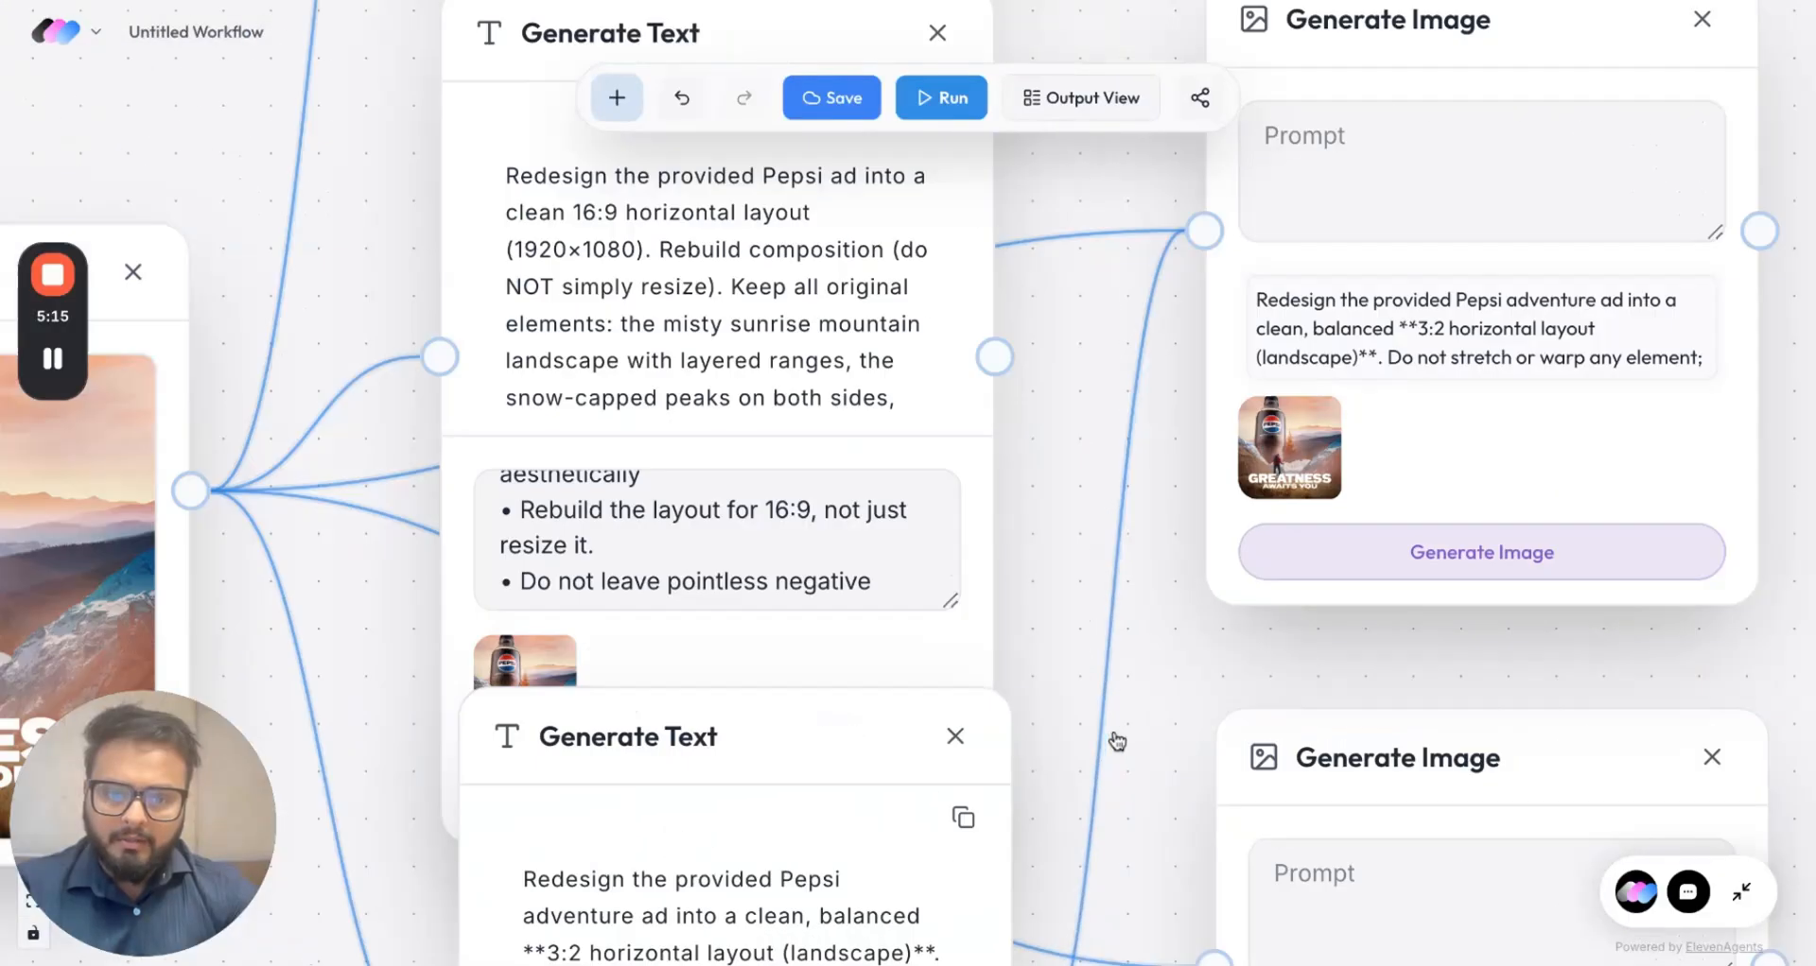
{"action": "left_click_drag", "start_coordinate": [985, 329], "coordinate": [1211, 193]}
{"action": "scroll", "coordinate": [1127, 379], "scroll_direction": "up", "scroll_amount": 3}
{"action": "scroll", "coordinate": [1127, 378], "scroll_direction": "right", "scroll_amount": 3}
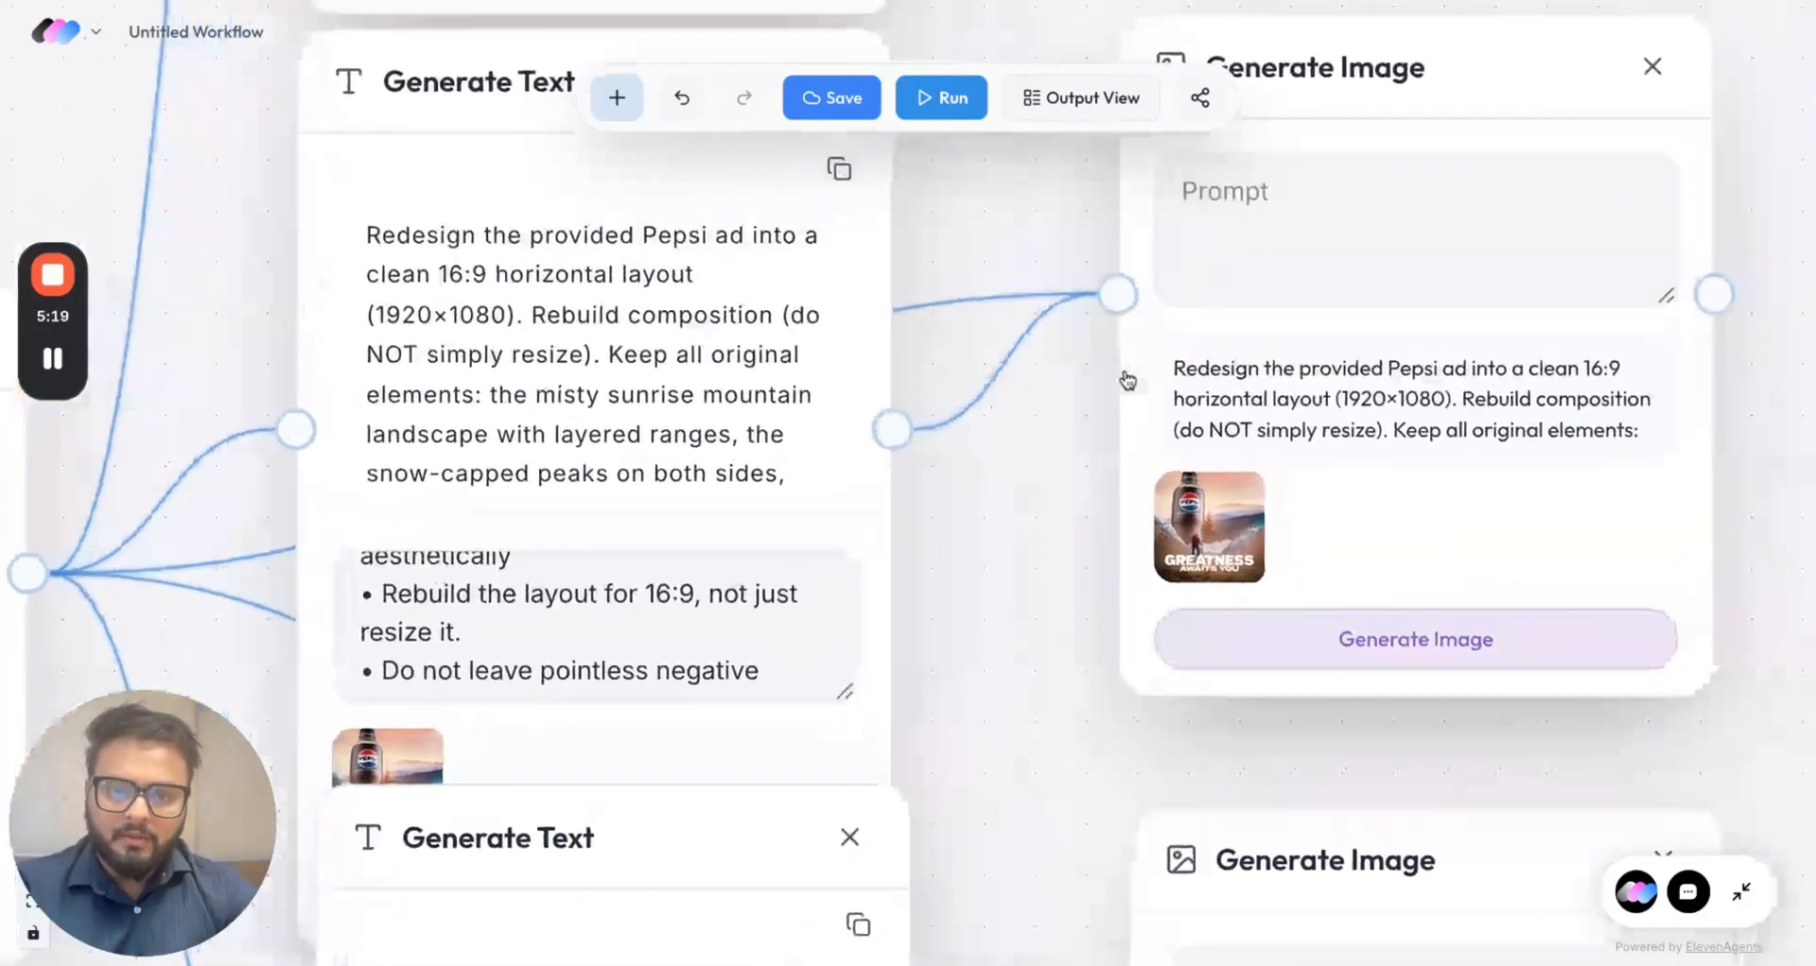
{"action": "scroll", "coordinate": [1132, 390], "scroll_direction": "down", "scroll_amount": 5}
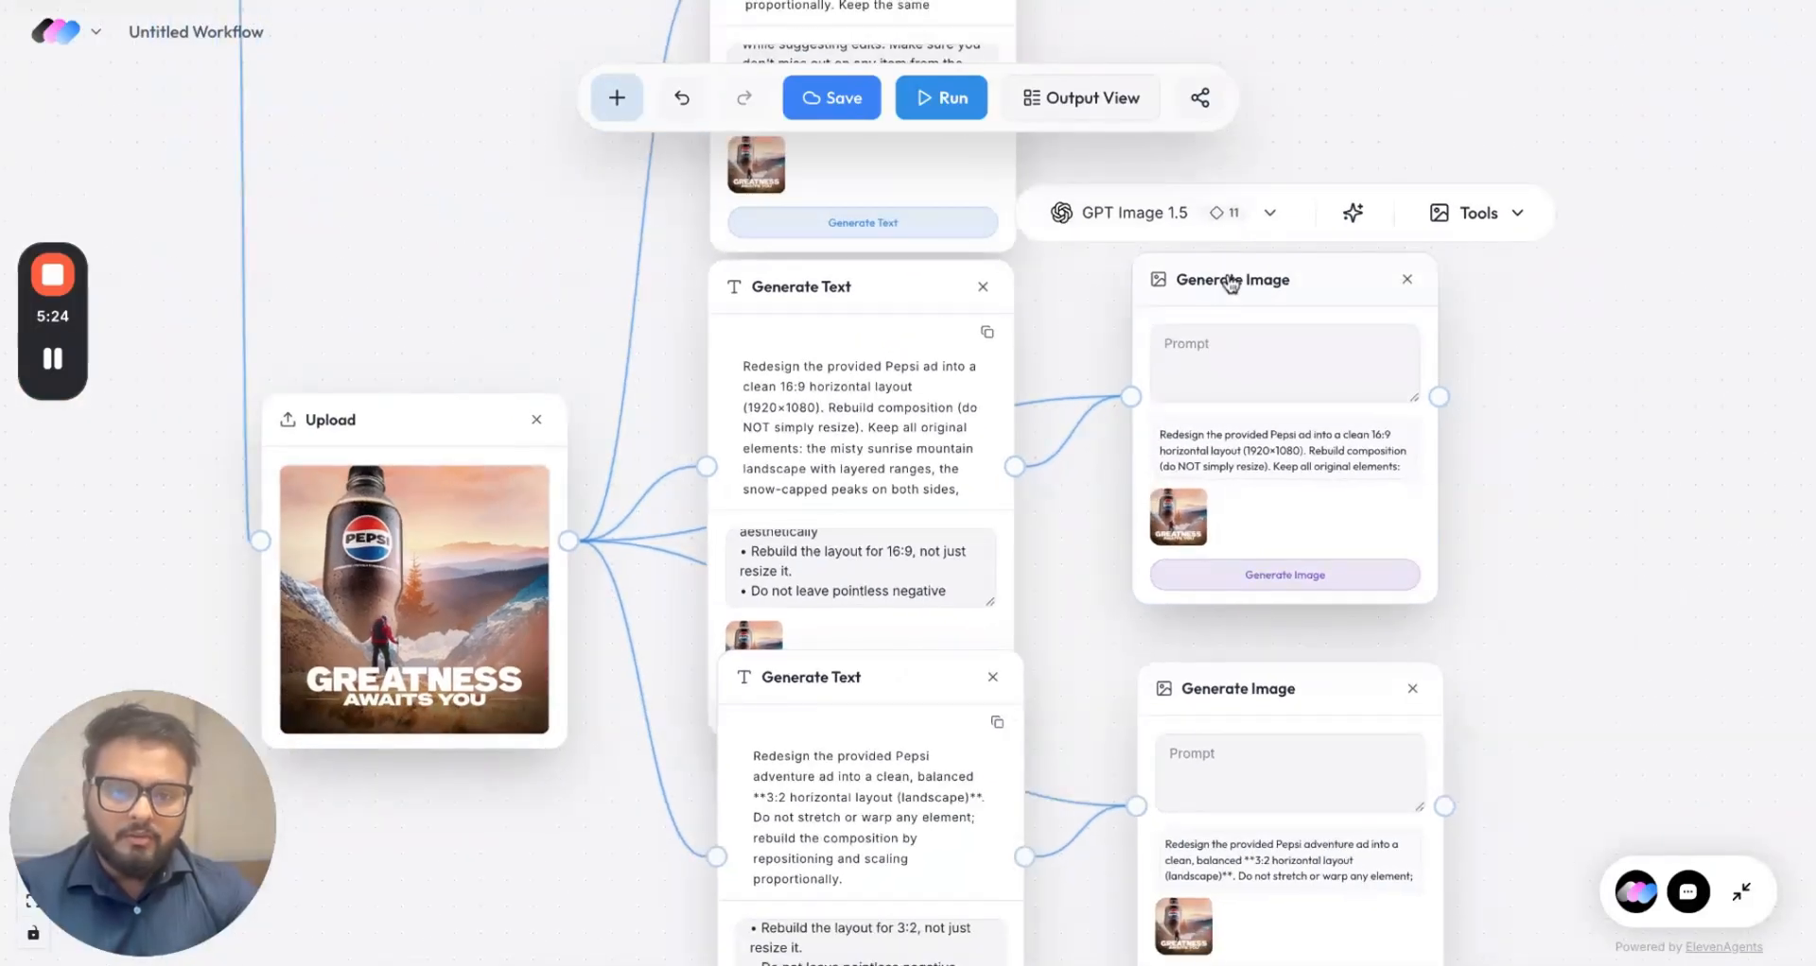
Step: Set the upper image node to Nano Banana at 16:9 and generate the widescreen ad
{"action": "left_click", "coordinate": [1230, 284]}
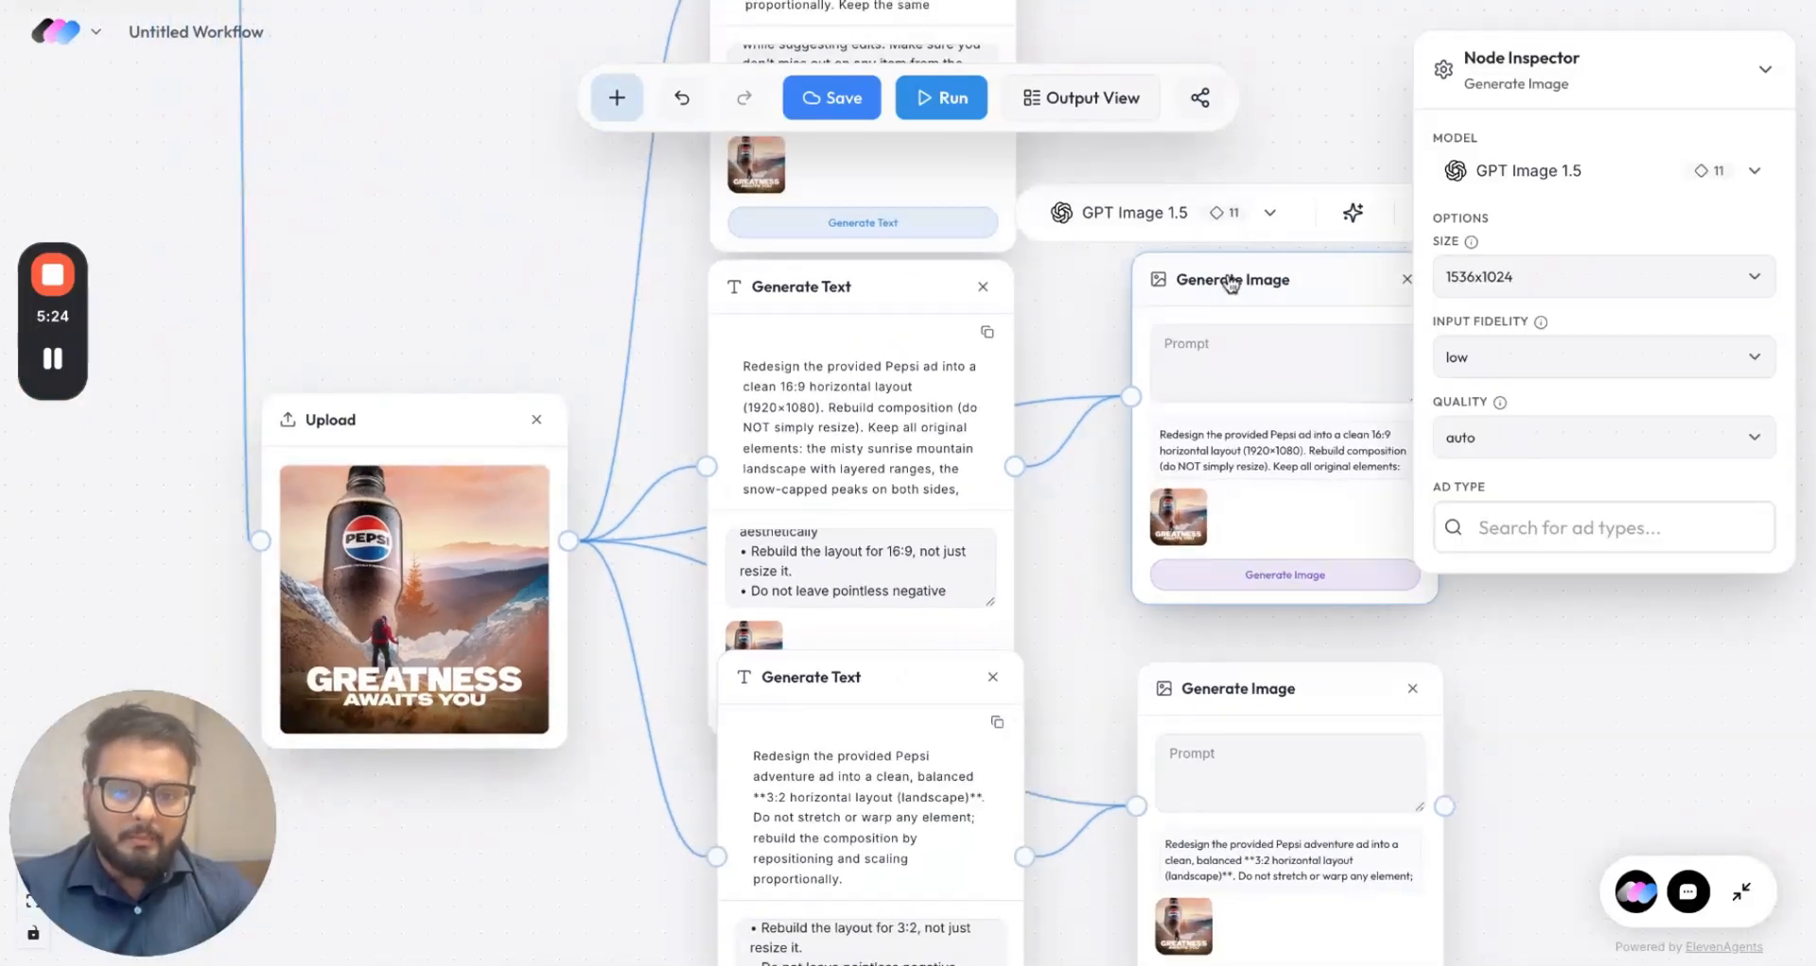
{"action": "left_click", "coordinate": [1546, 185]}
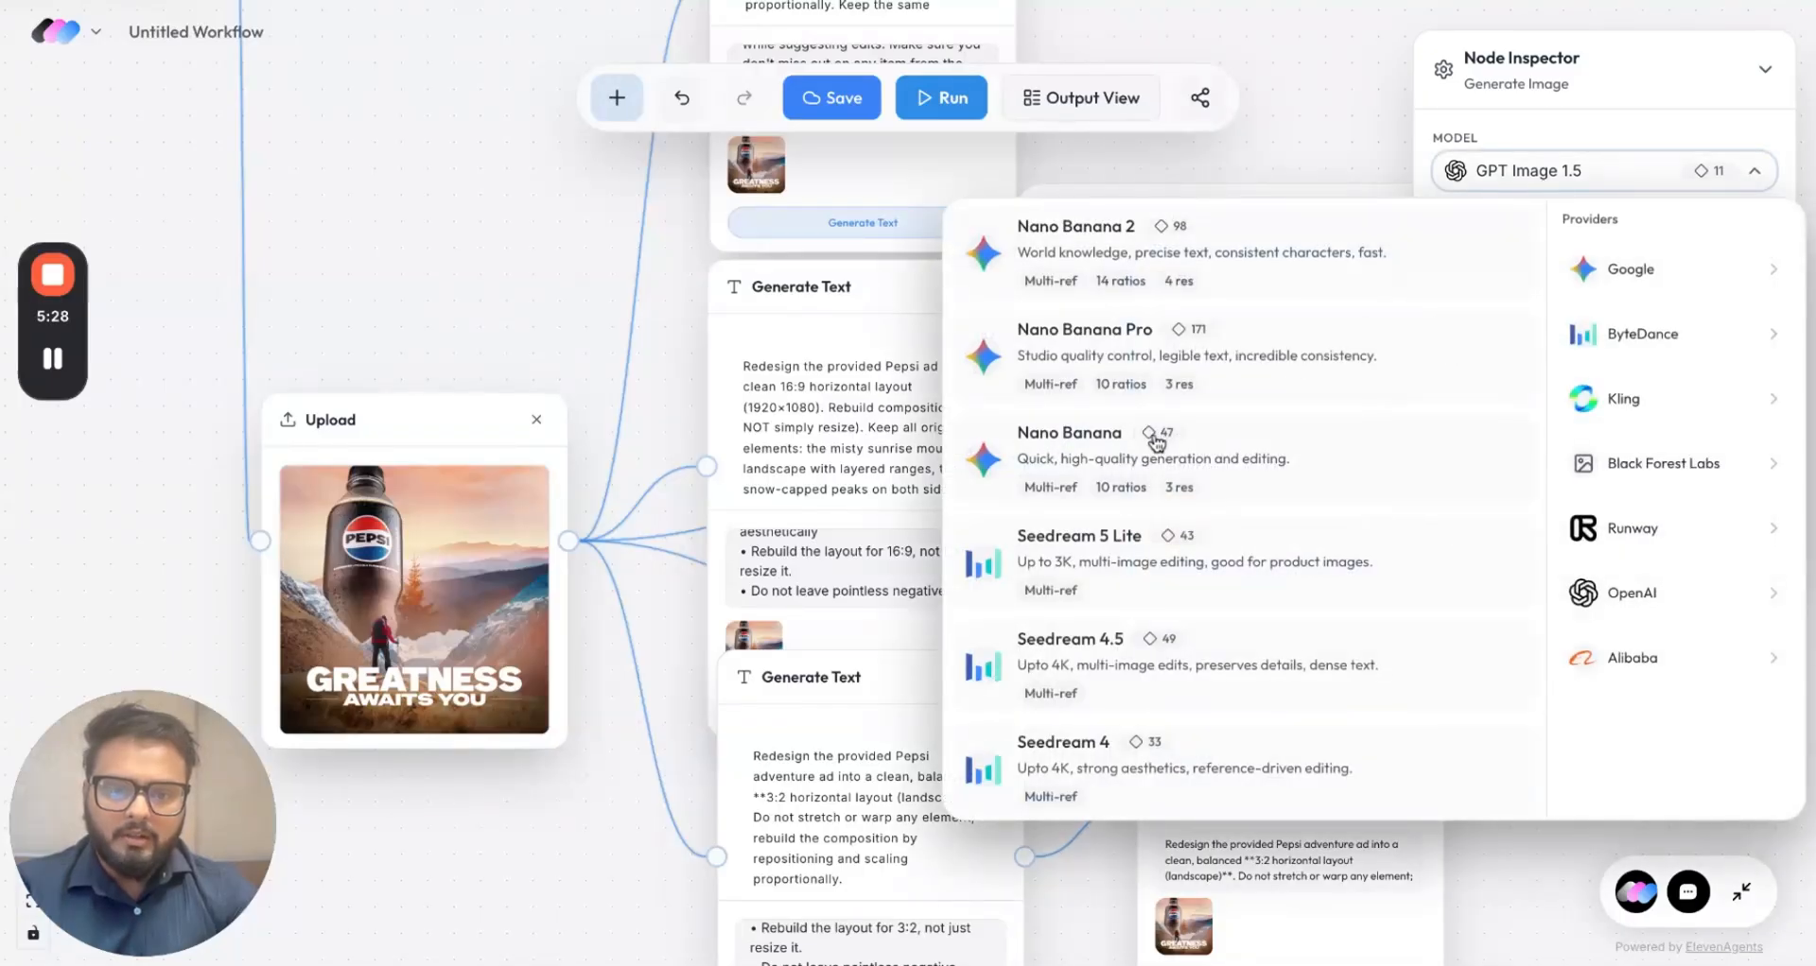
{"action": "left_click", "coordinate": [1099, 464]}
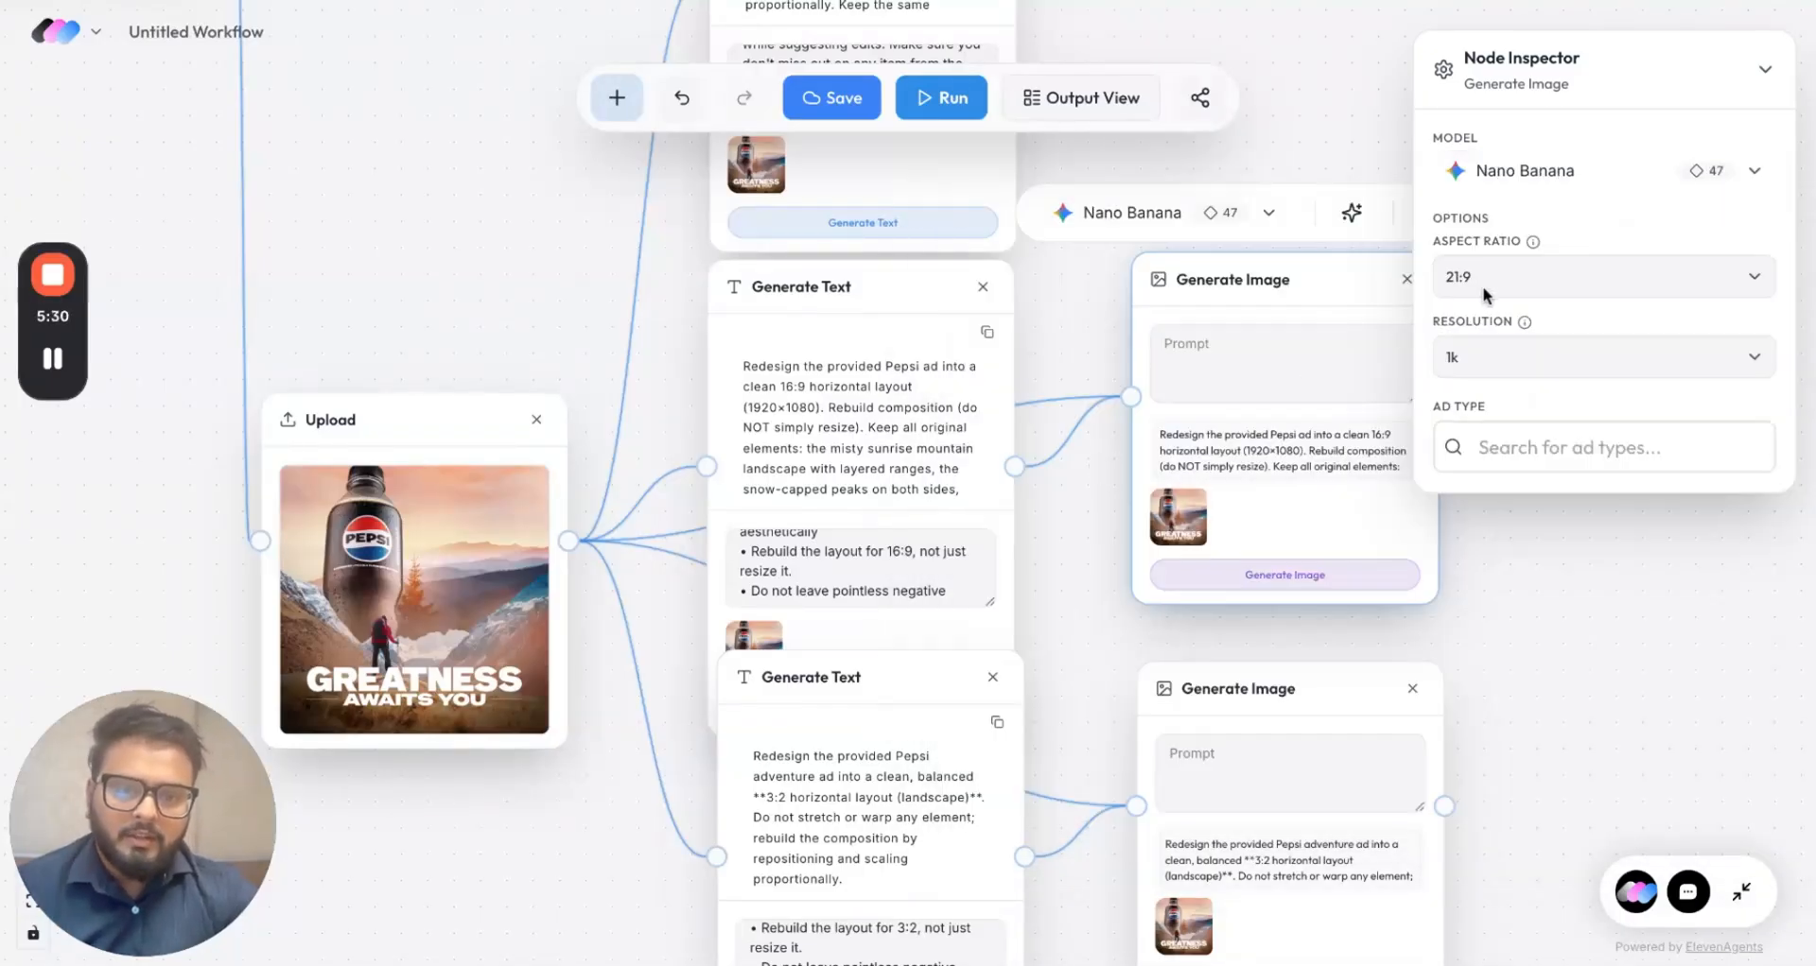
{"action": "left_click", "coordinate": [1485, 311]}
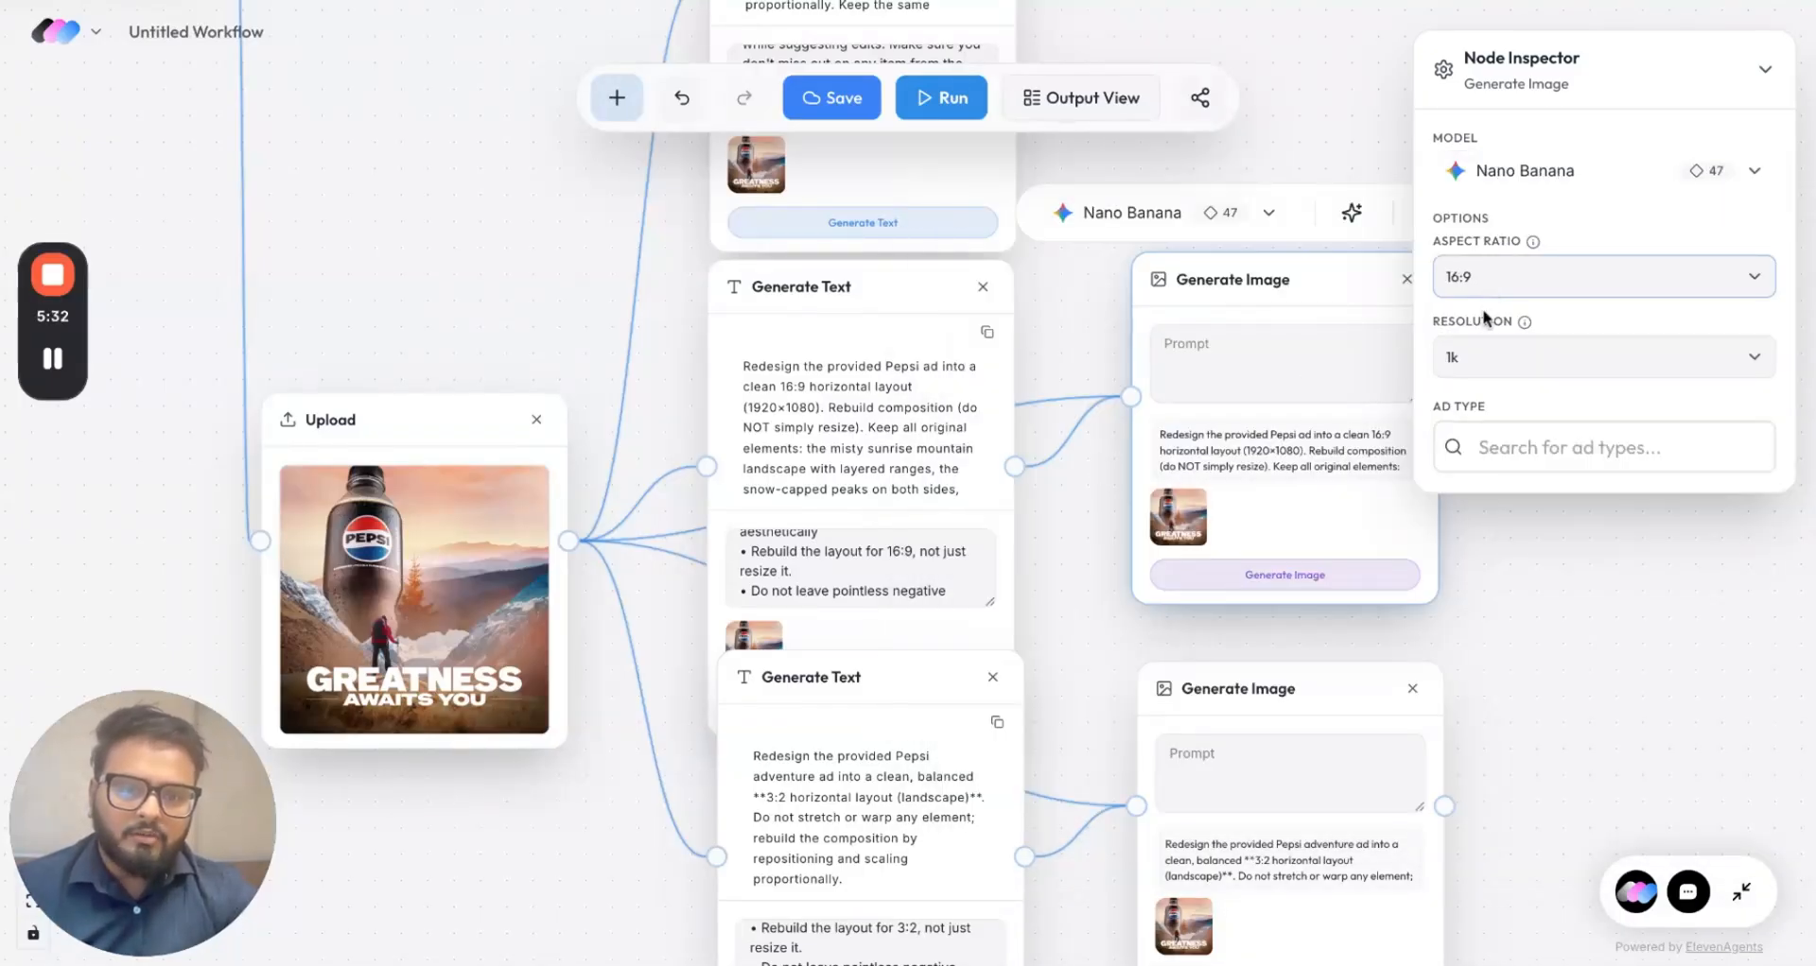
{"action": "left_click", "coordinate": [1307, 586]}
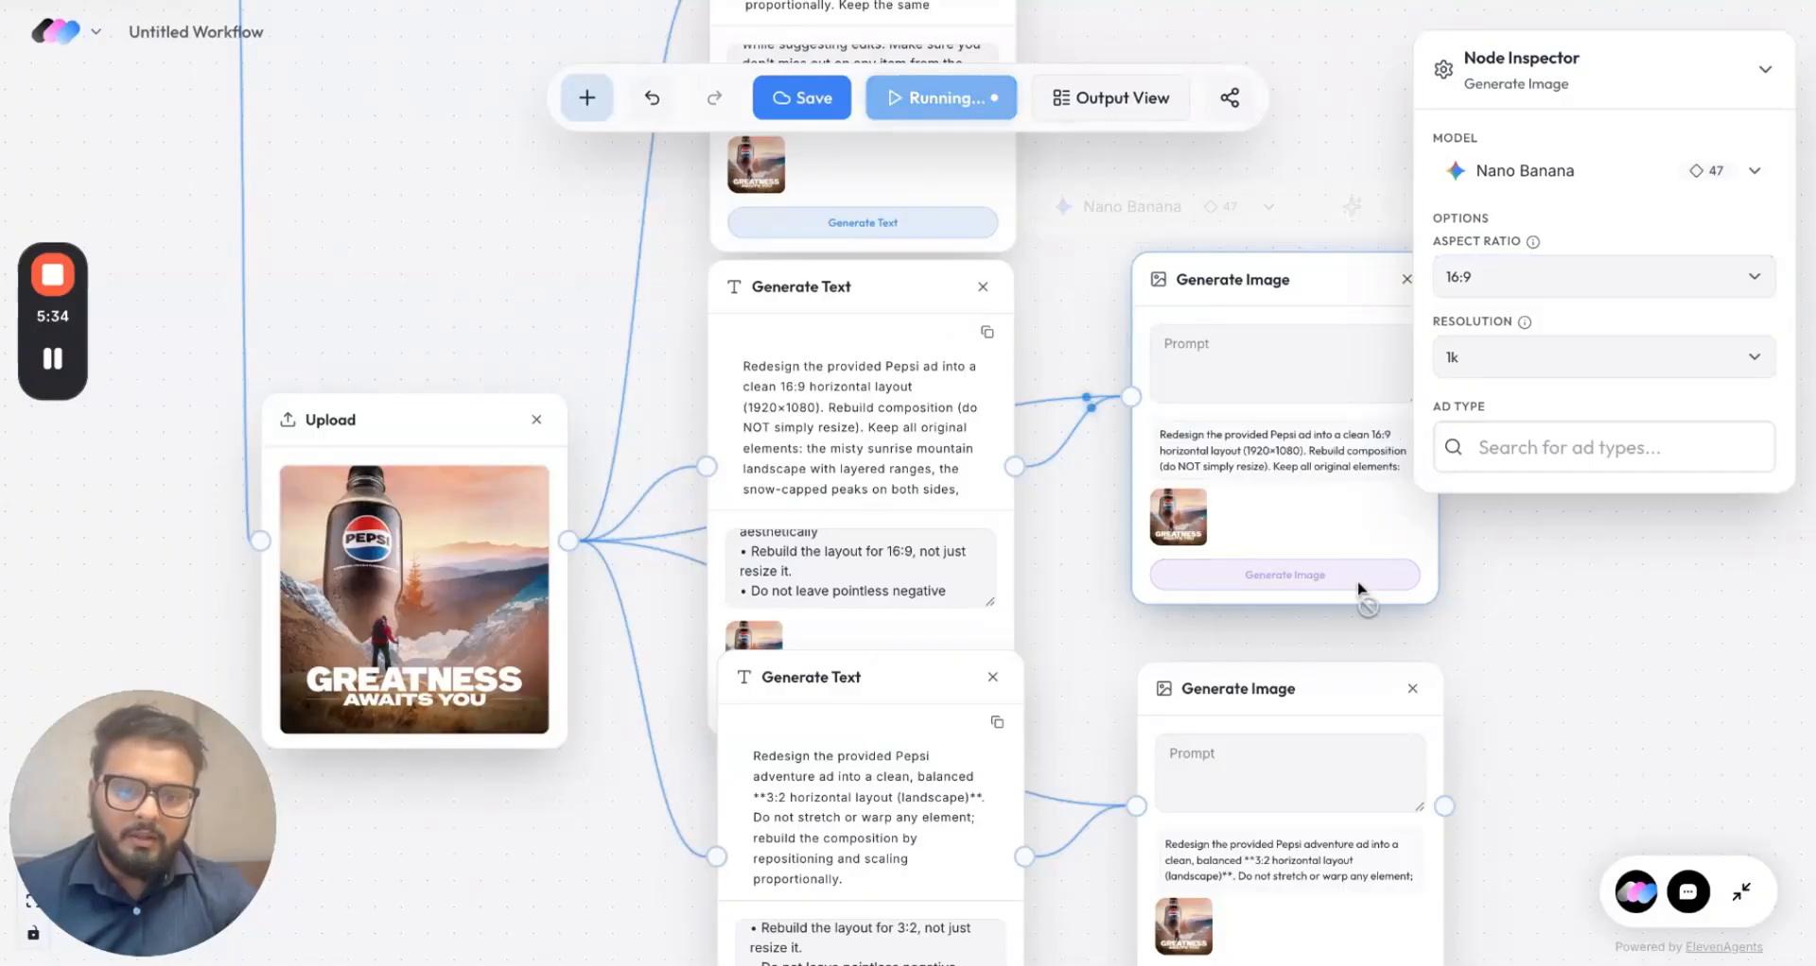
{"action": "scroll", "coordinate": [1500, 677], "scroll_direction": "down", "scroll_amount": 5}
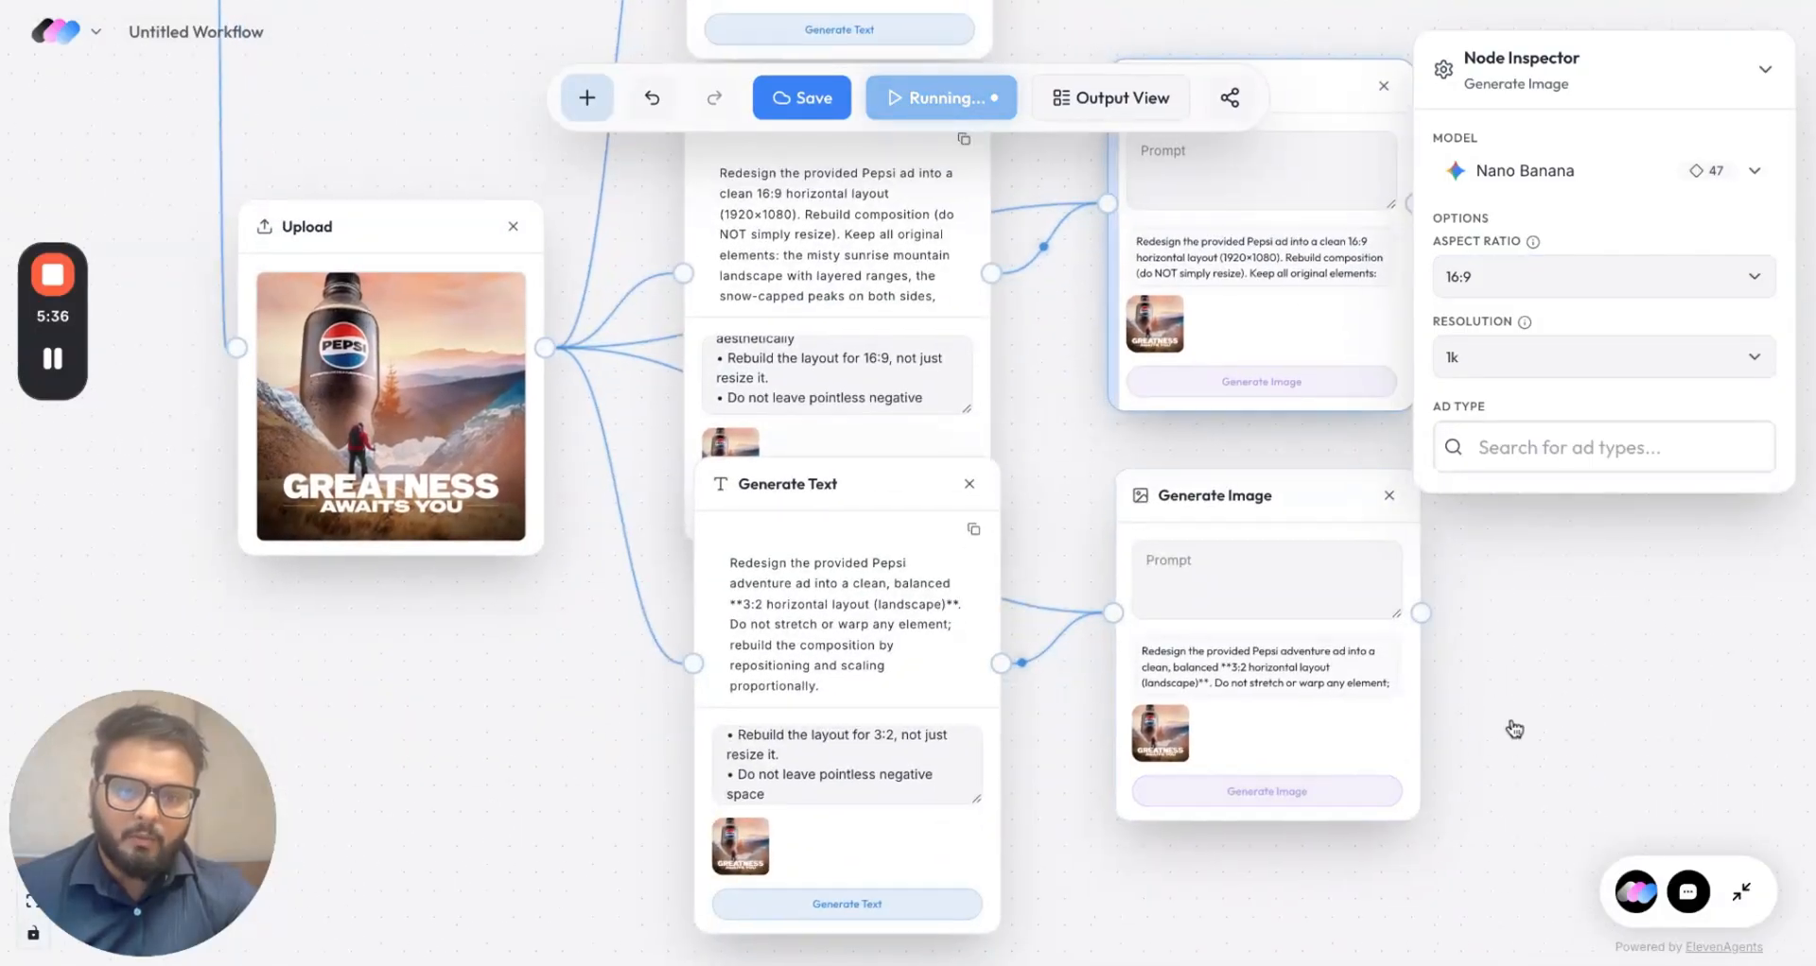
{"action": "scroll", "coordinate": [1508, 730], "scroll_direction": "up", "scroll_amount": 15}
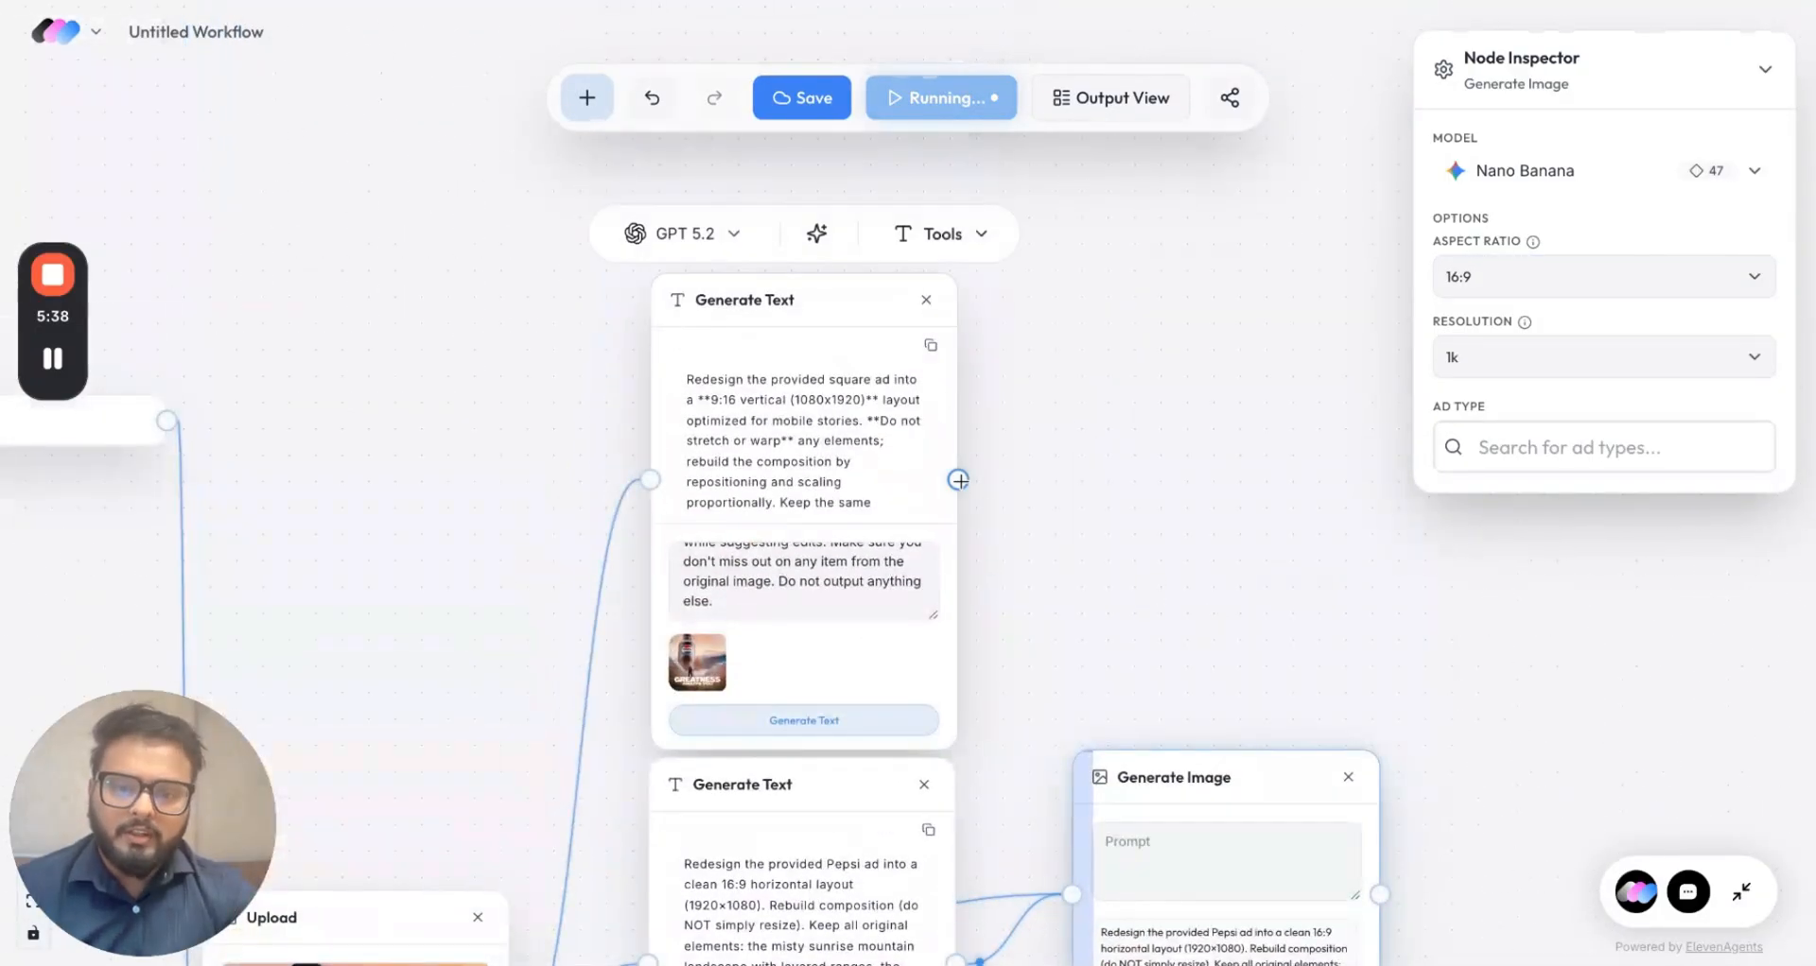
Step: Attach a Generate Image node to the 9:16 prompt, set Google Nano Banana at 9:16, and generate
{"action": "left_click_drag", "start_coordinate": [957, 479], "coordinate": [1078, 352]}
{"action": "left_click", "coordinate": [1165, 461]}
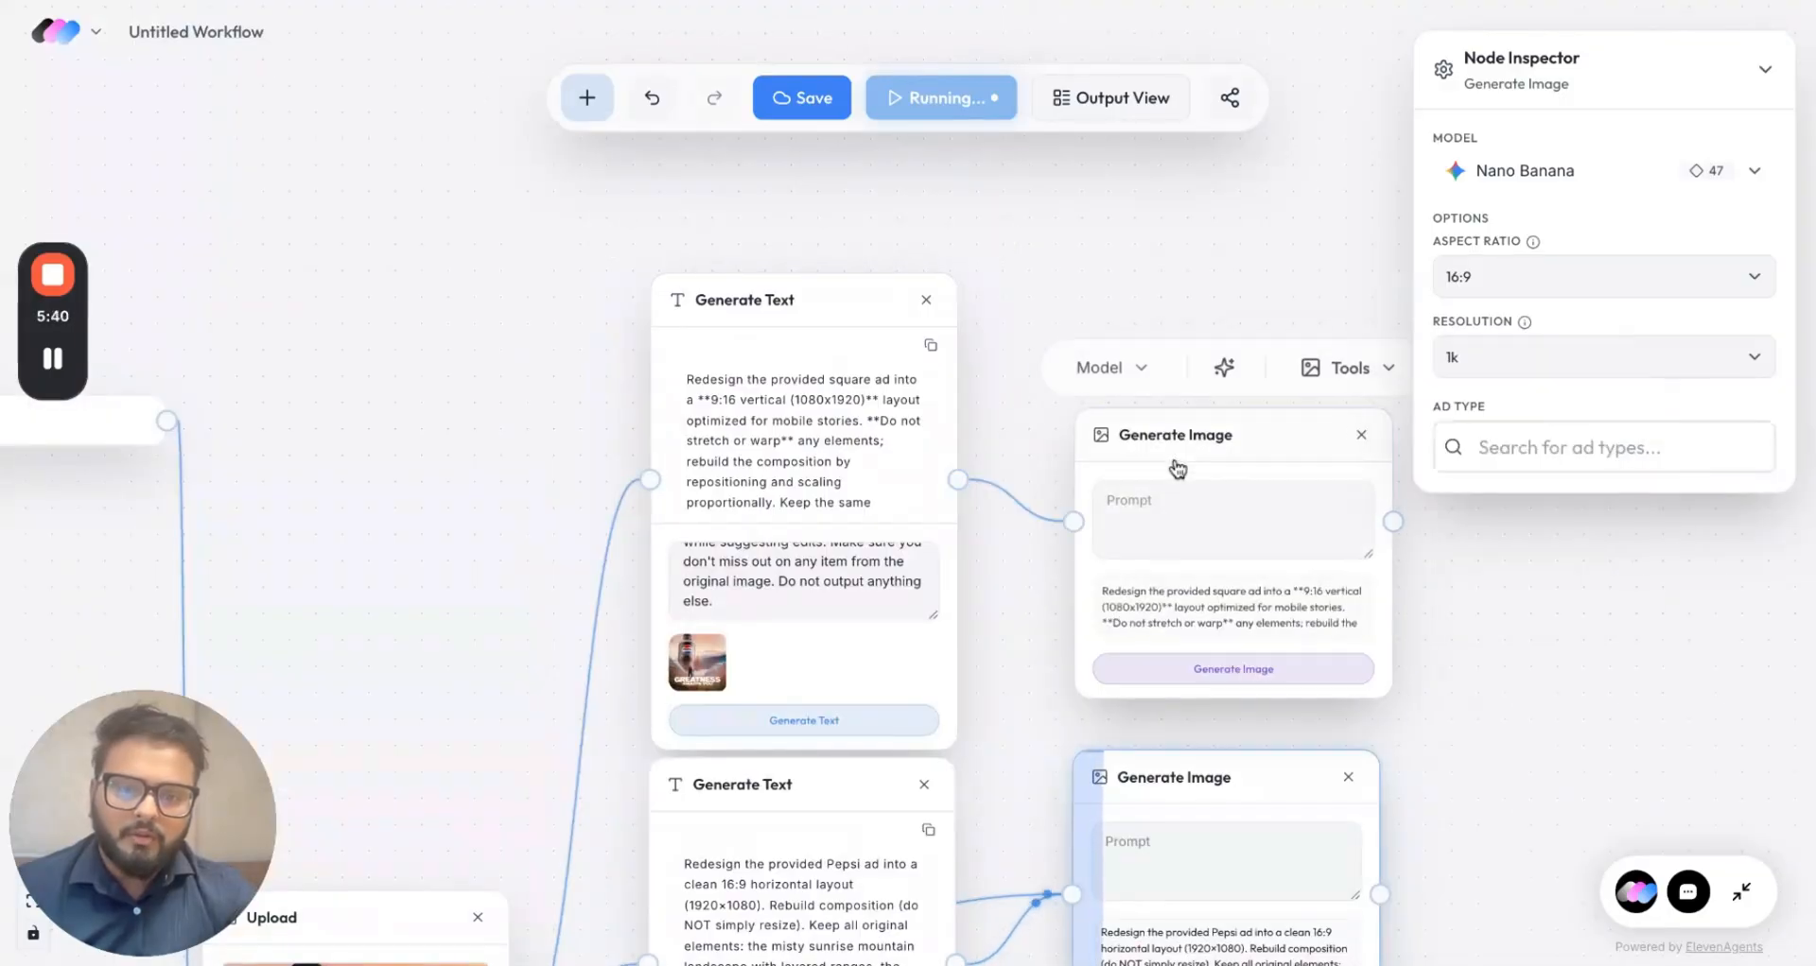
{"action": "left_click_drag", "start_coordinate": [1173, 450], "coordinate": [1175, 388]}
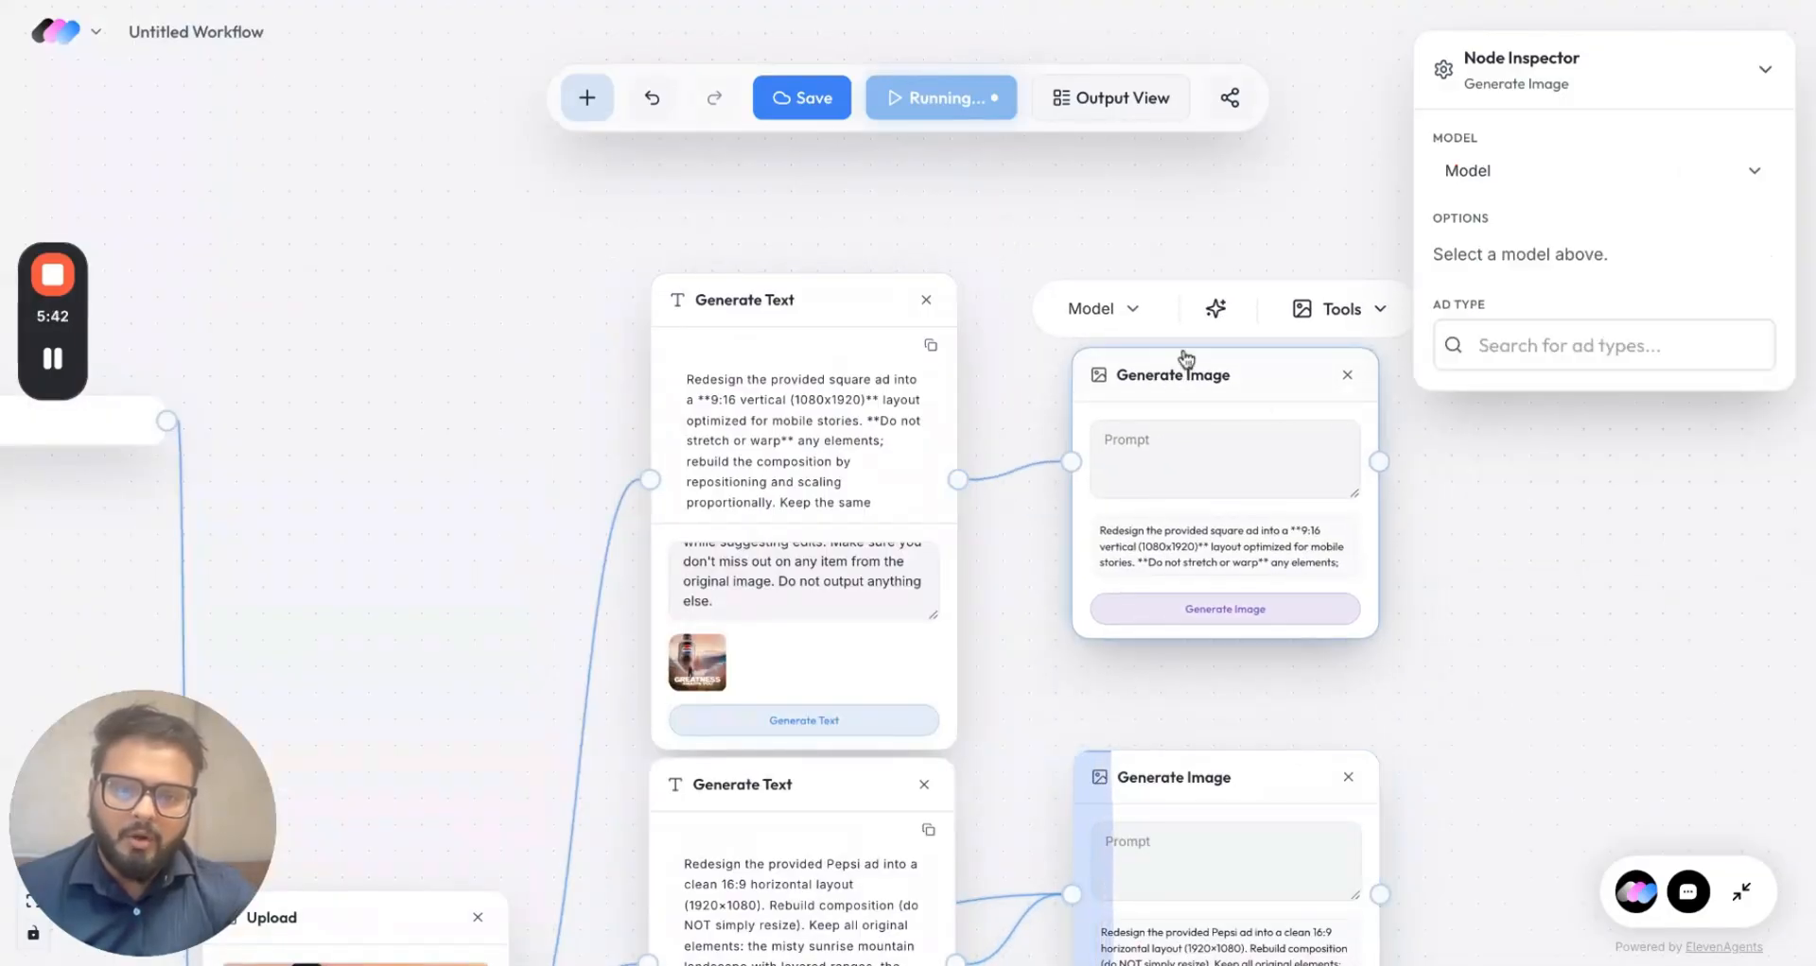
{"action": "left_click", "coordinate": [1131, 309]}
{"action": "left_click", "coordinate": [1361, 406]}
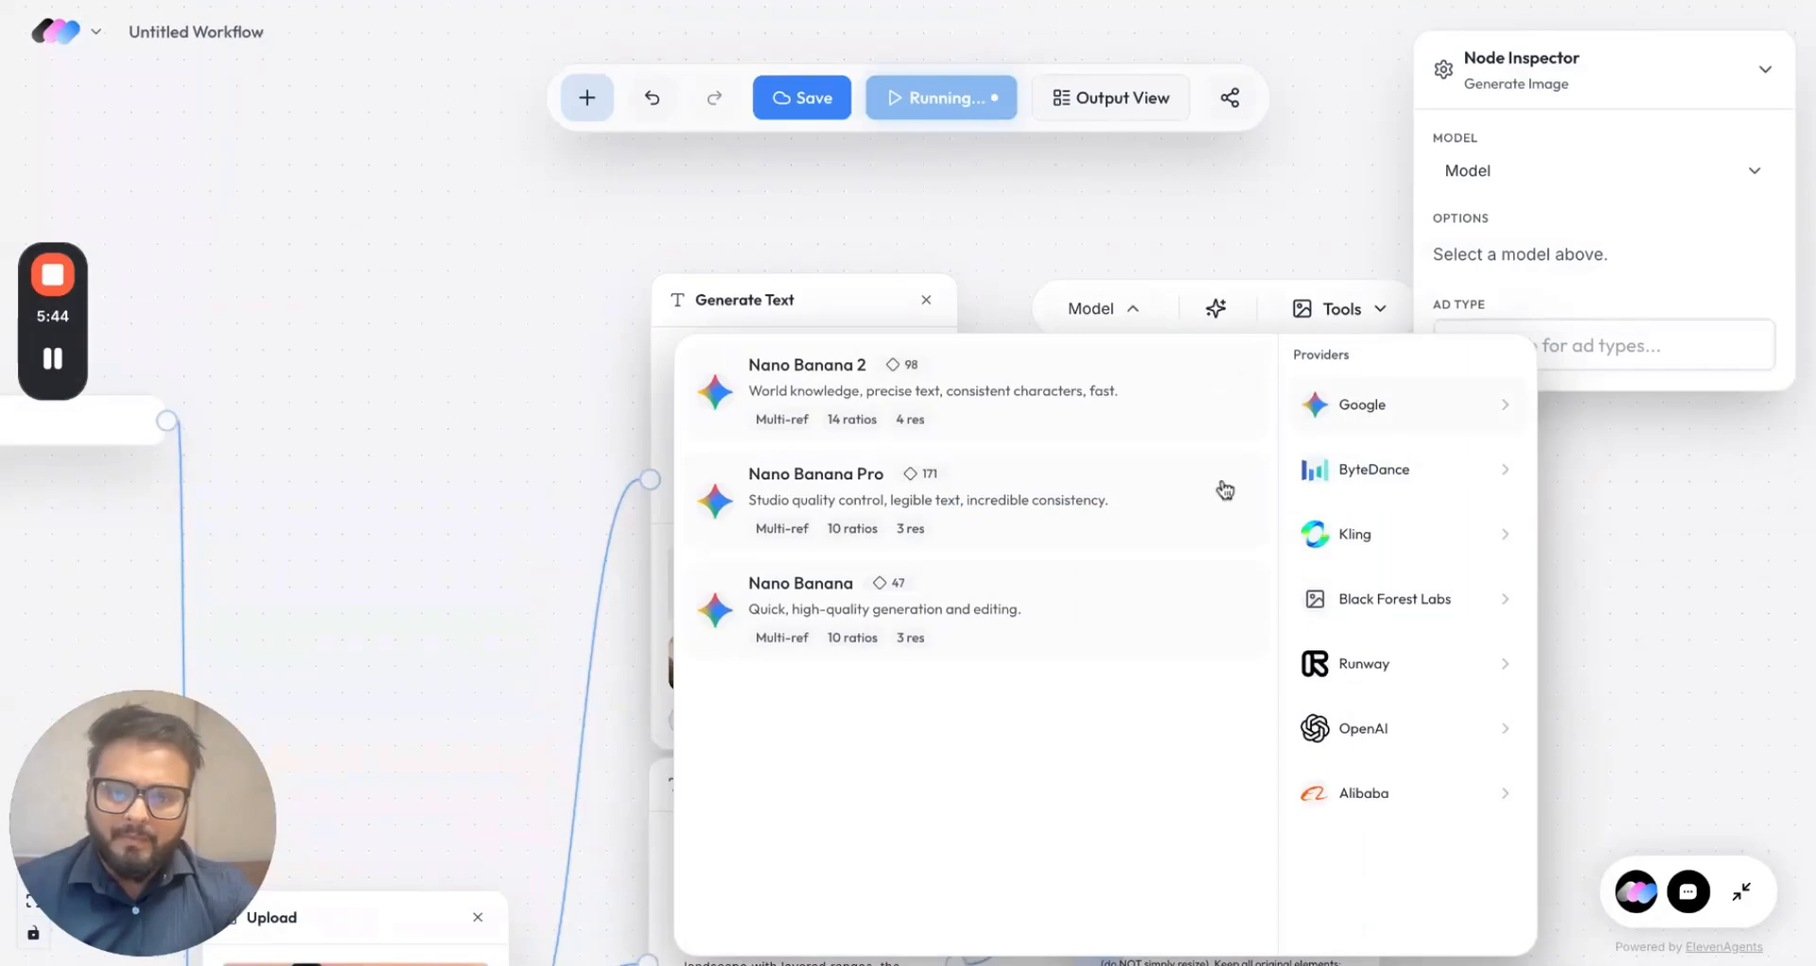
{"action": "left_click", "coordinate": [976, 651]}
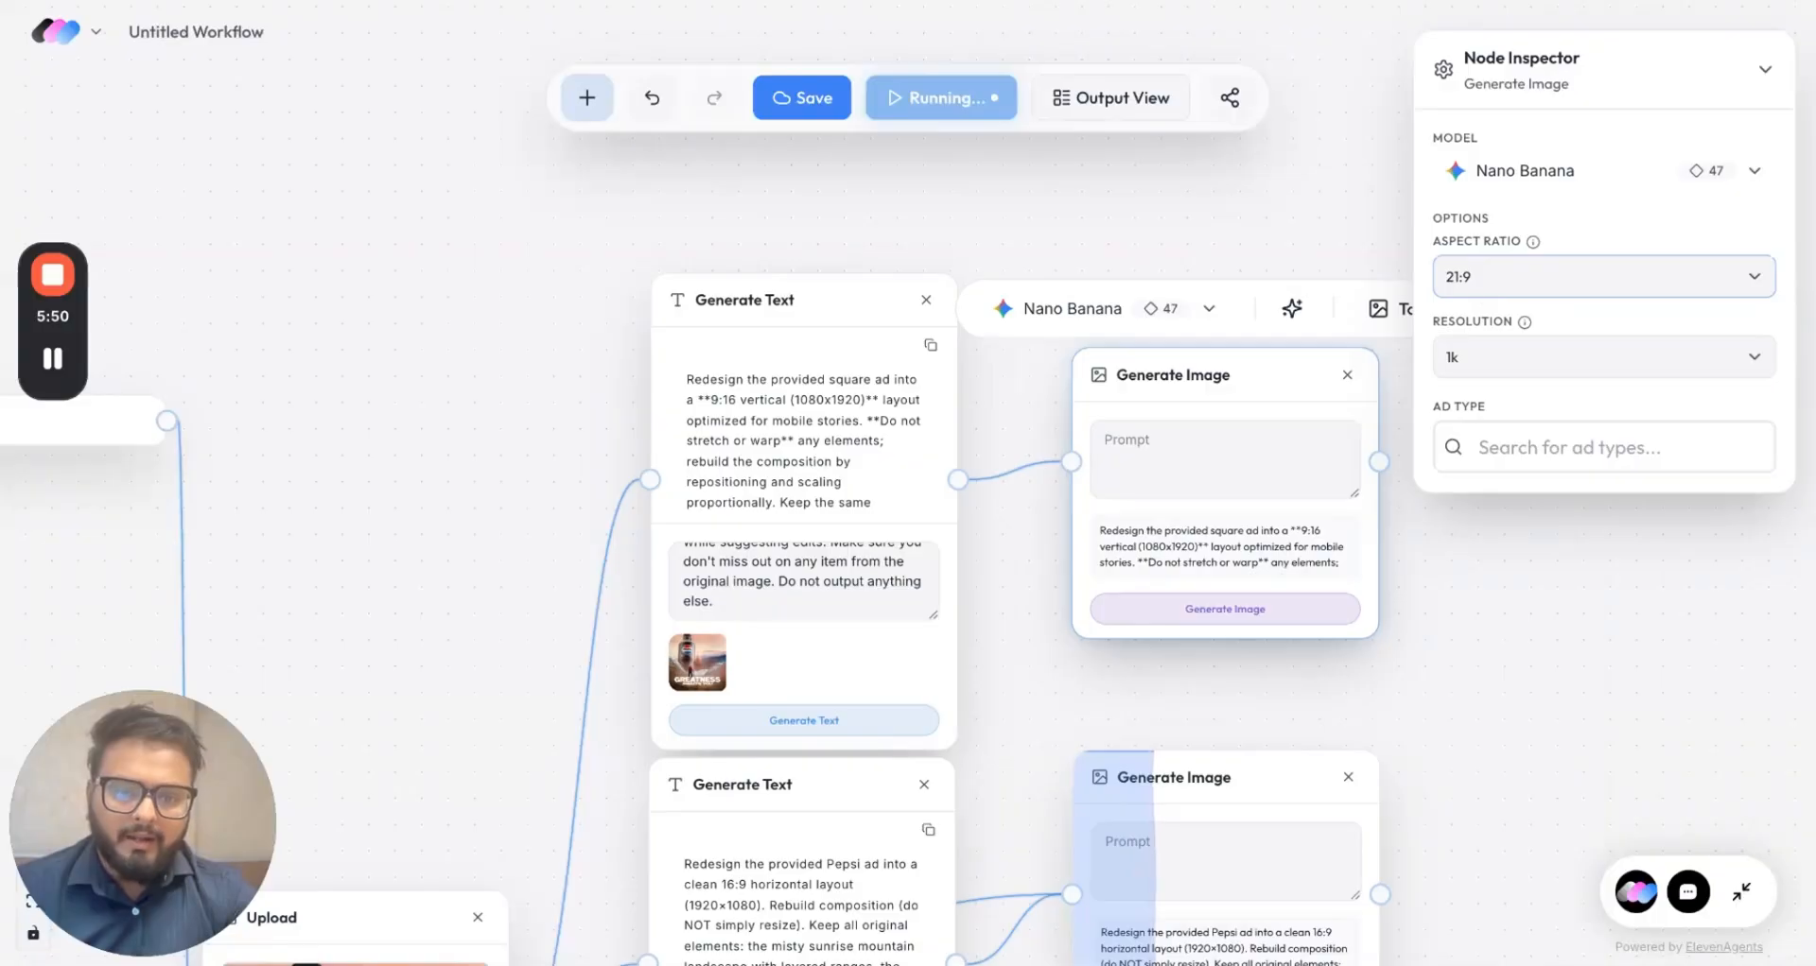
{"action": "left_click", "coordinate": [1503, 515]}
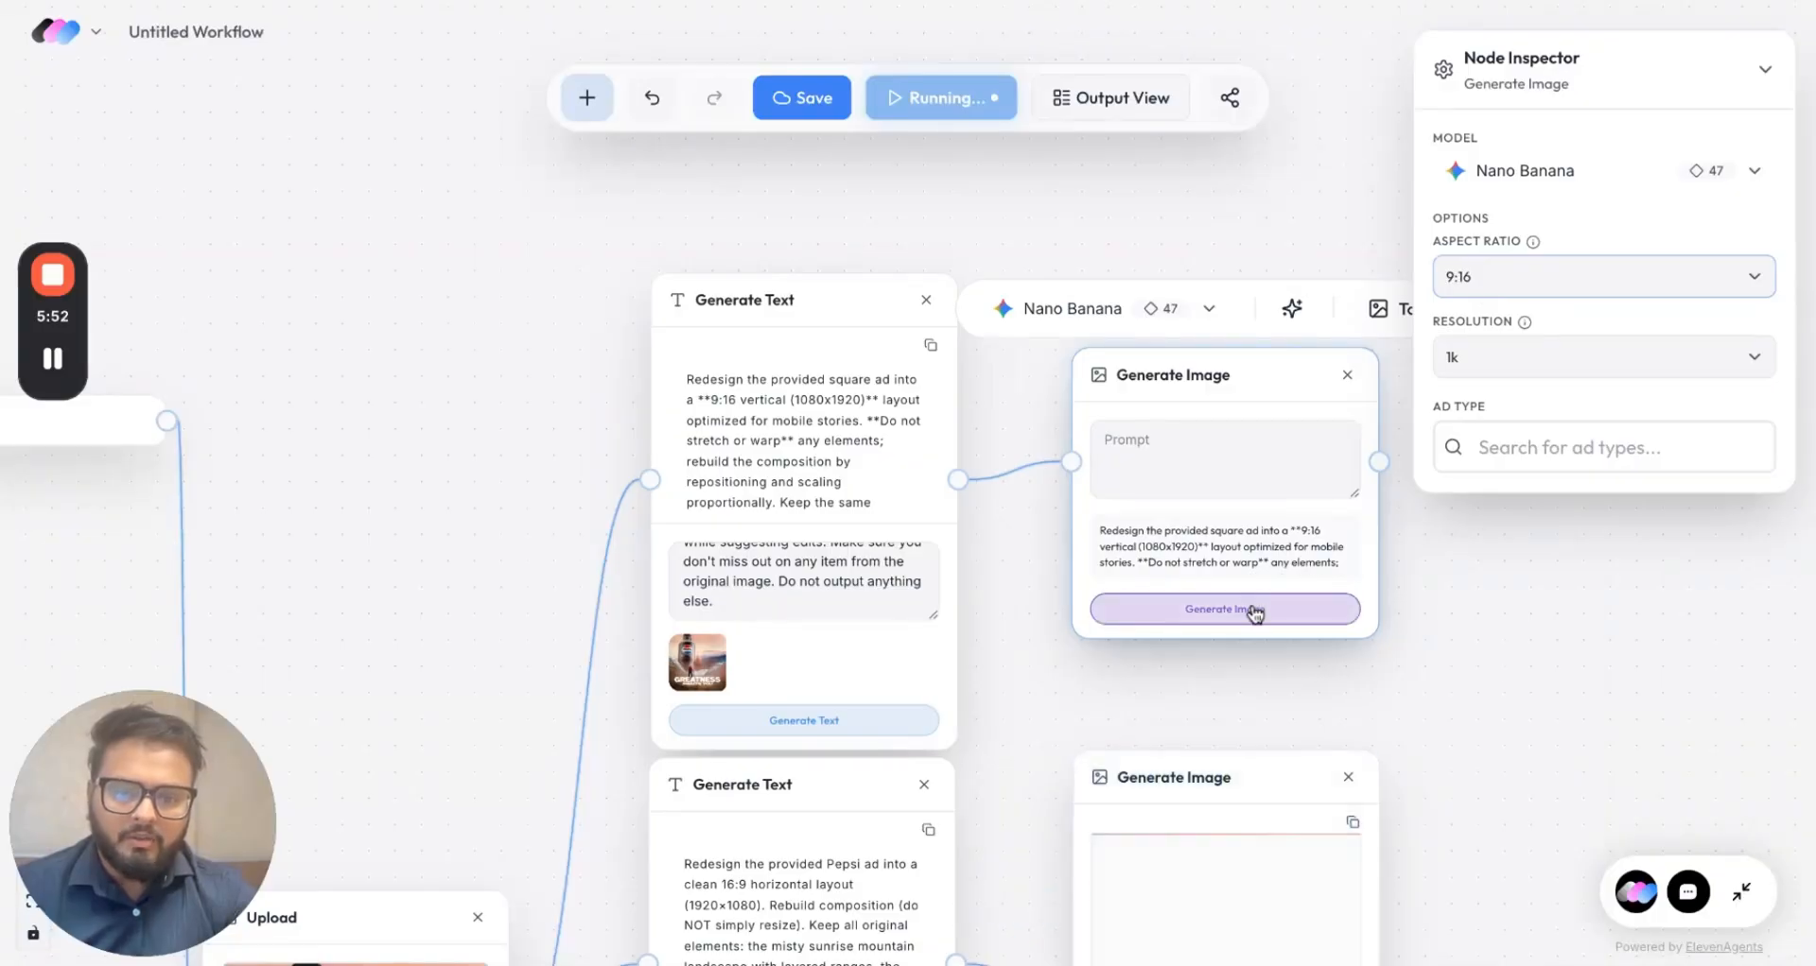
{"action": "left_click", "coordinate": [1255, 612]}
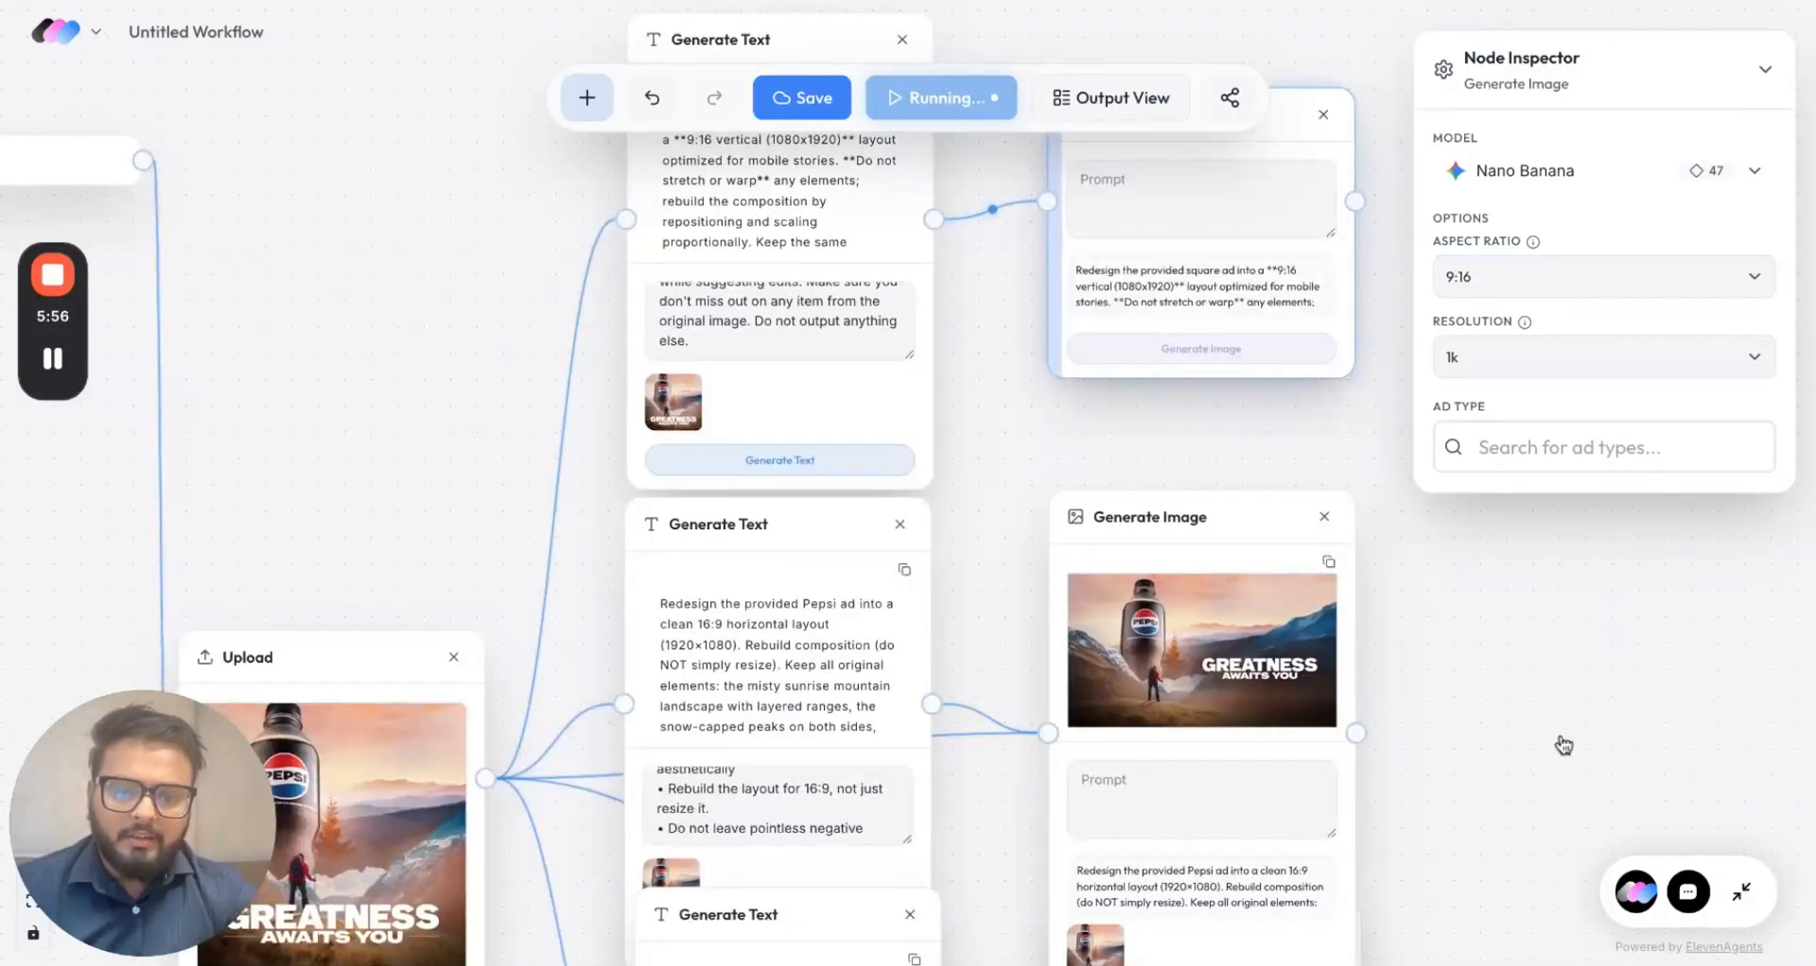
Step: Nudge the 16:9 image node up and open its generated image for a closer look
{"action": "scroll", "coordinate": [1563, 747], "scroll_direction": "down", "scroll_amount": 5}
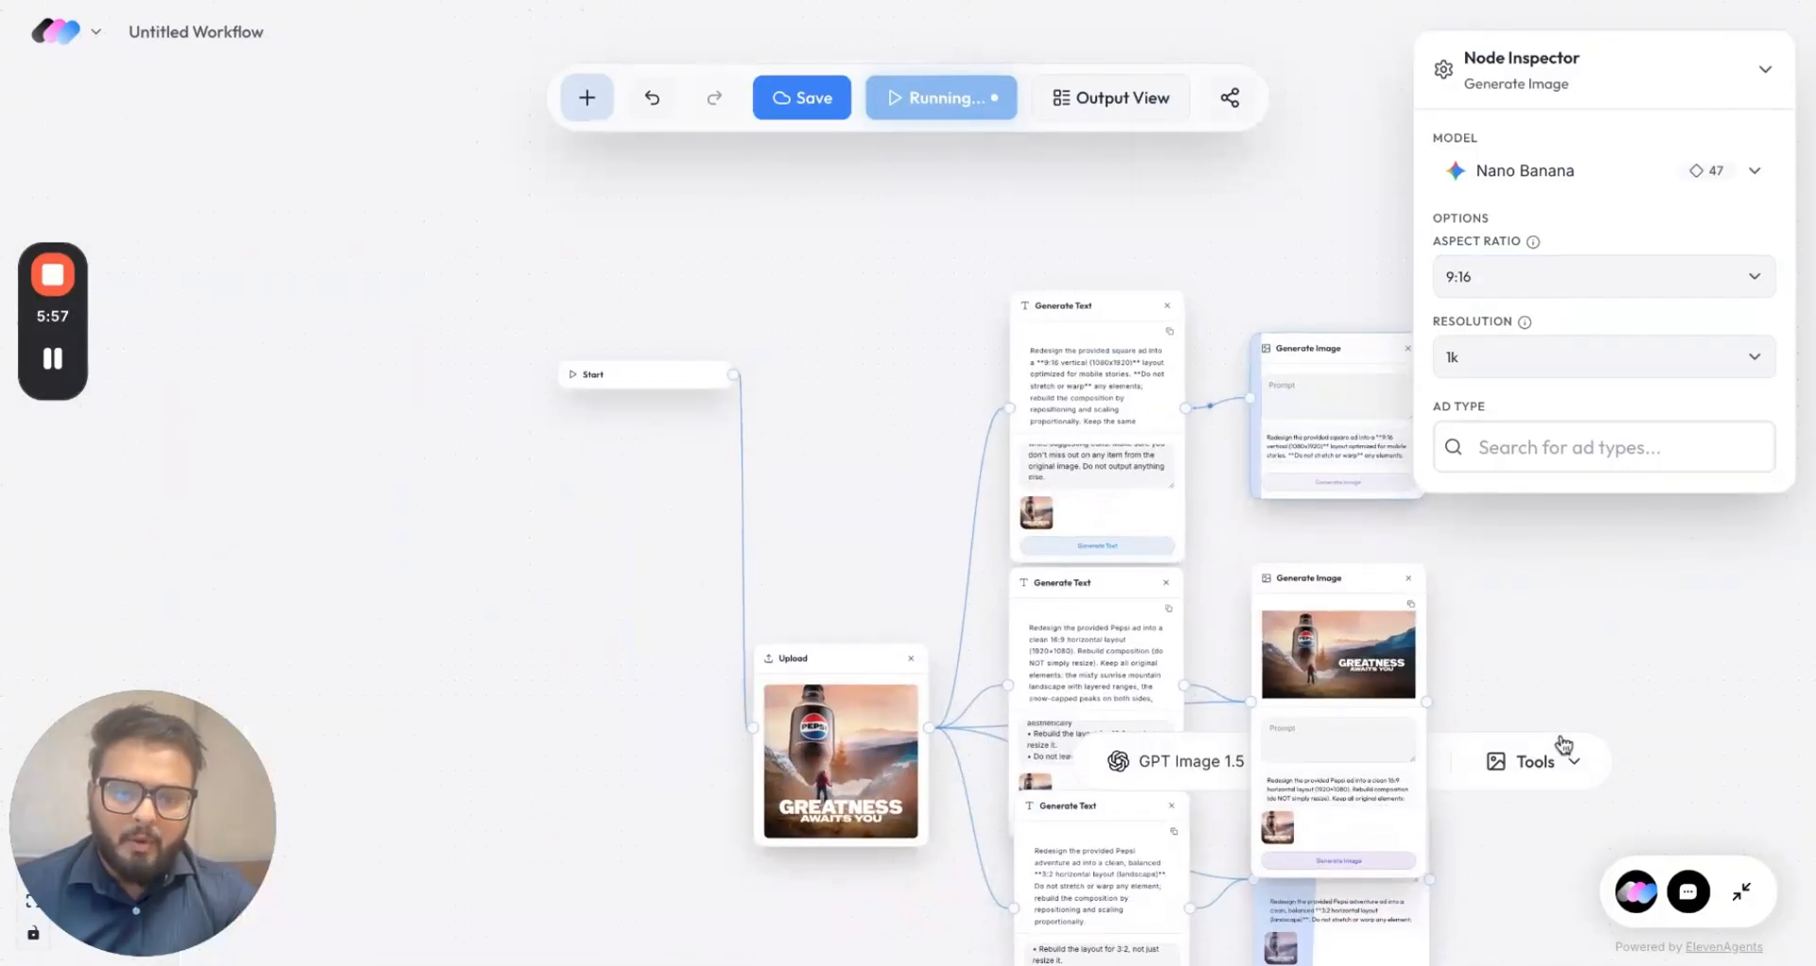
{"action": "mouse_move", "coordinate": [1324, 648]}
{"action": "left_click_drag", "start_coordinate": [1328, 585], "coordinate": [1326, 553]}
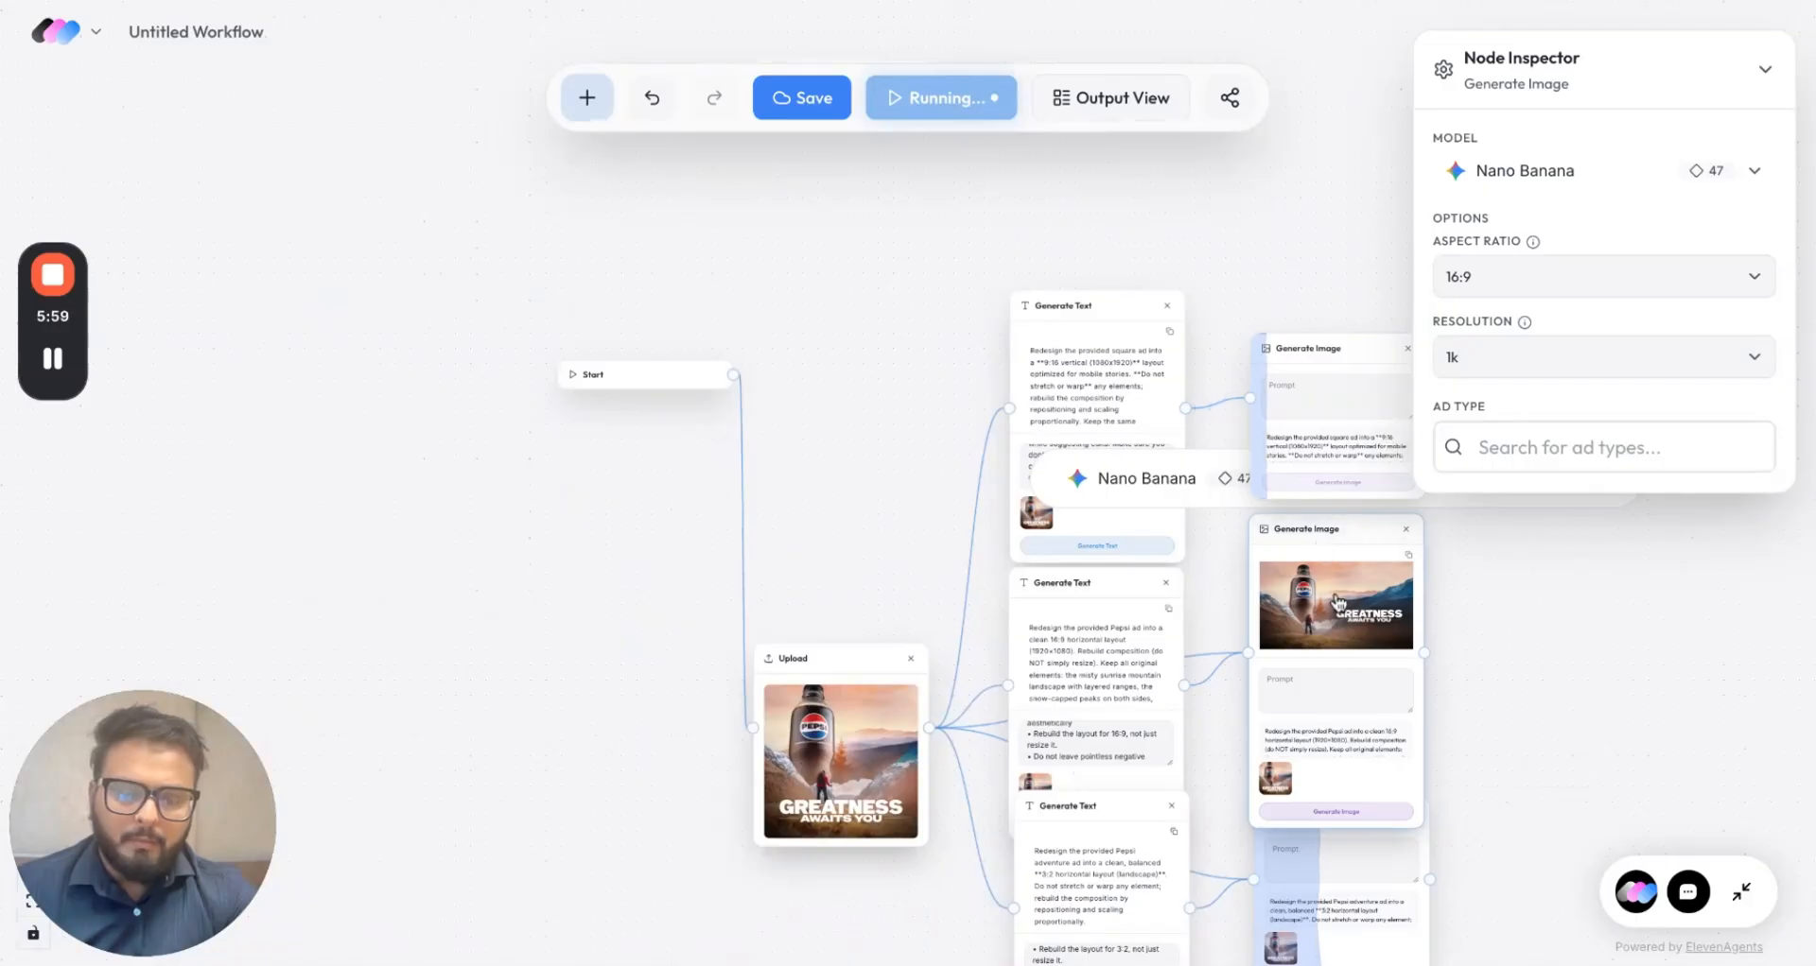
{"action": "scroll", "coordinate": [1337, 604], "scroll_direction": "up", "scroll_amount": 5}
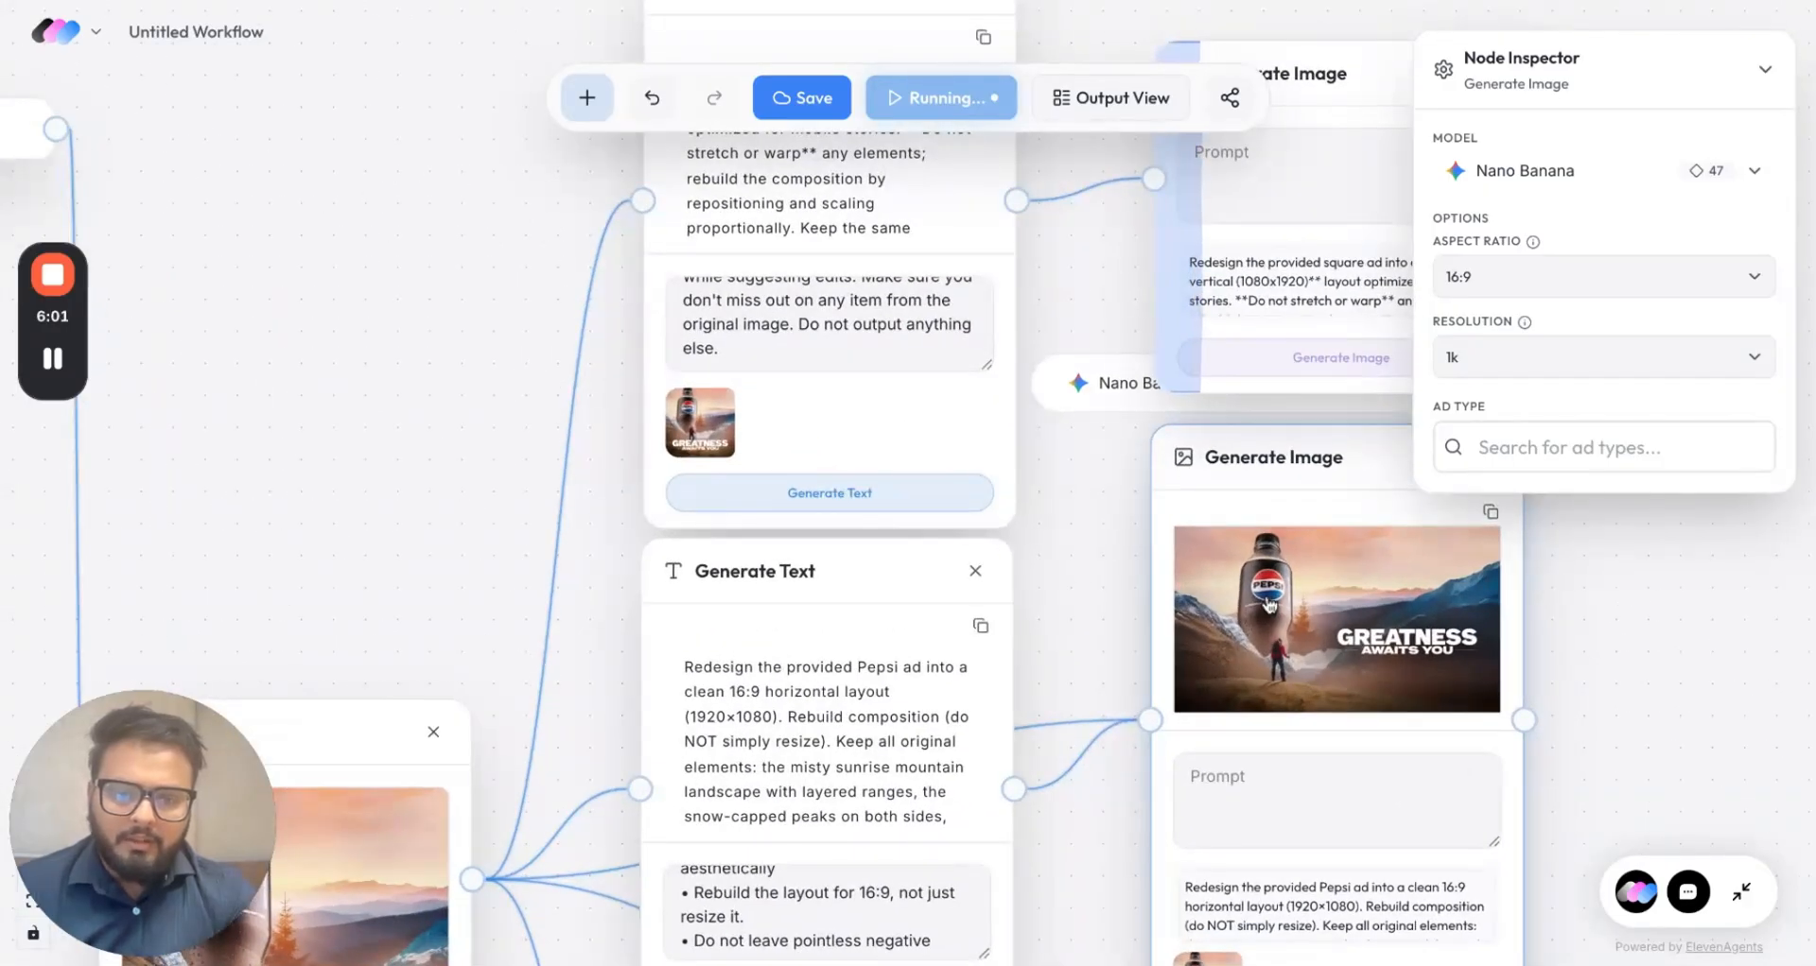
{"action": "left_click", "coordinate": [1270, 605]}
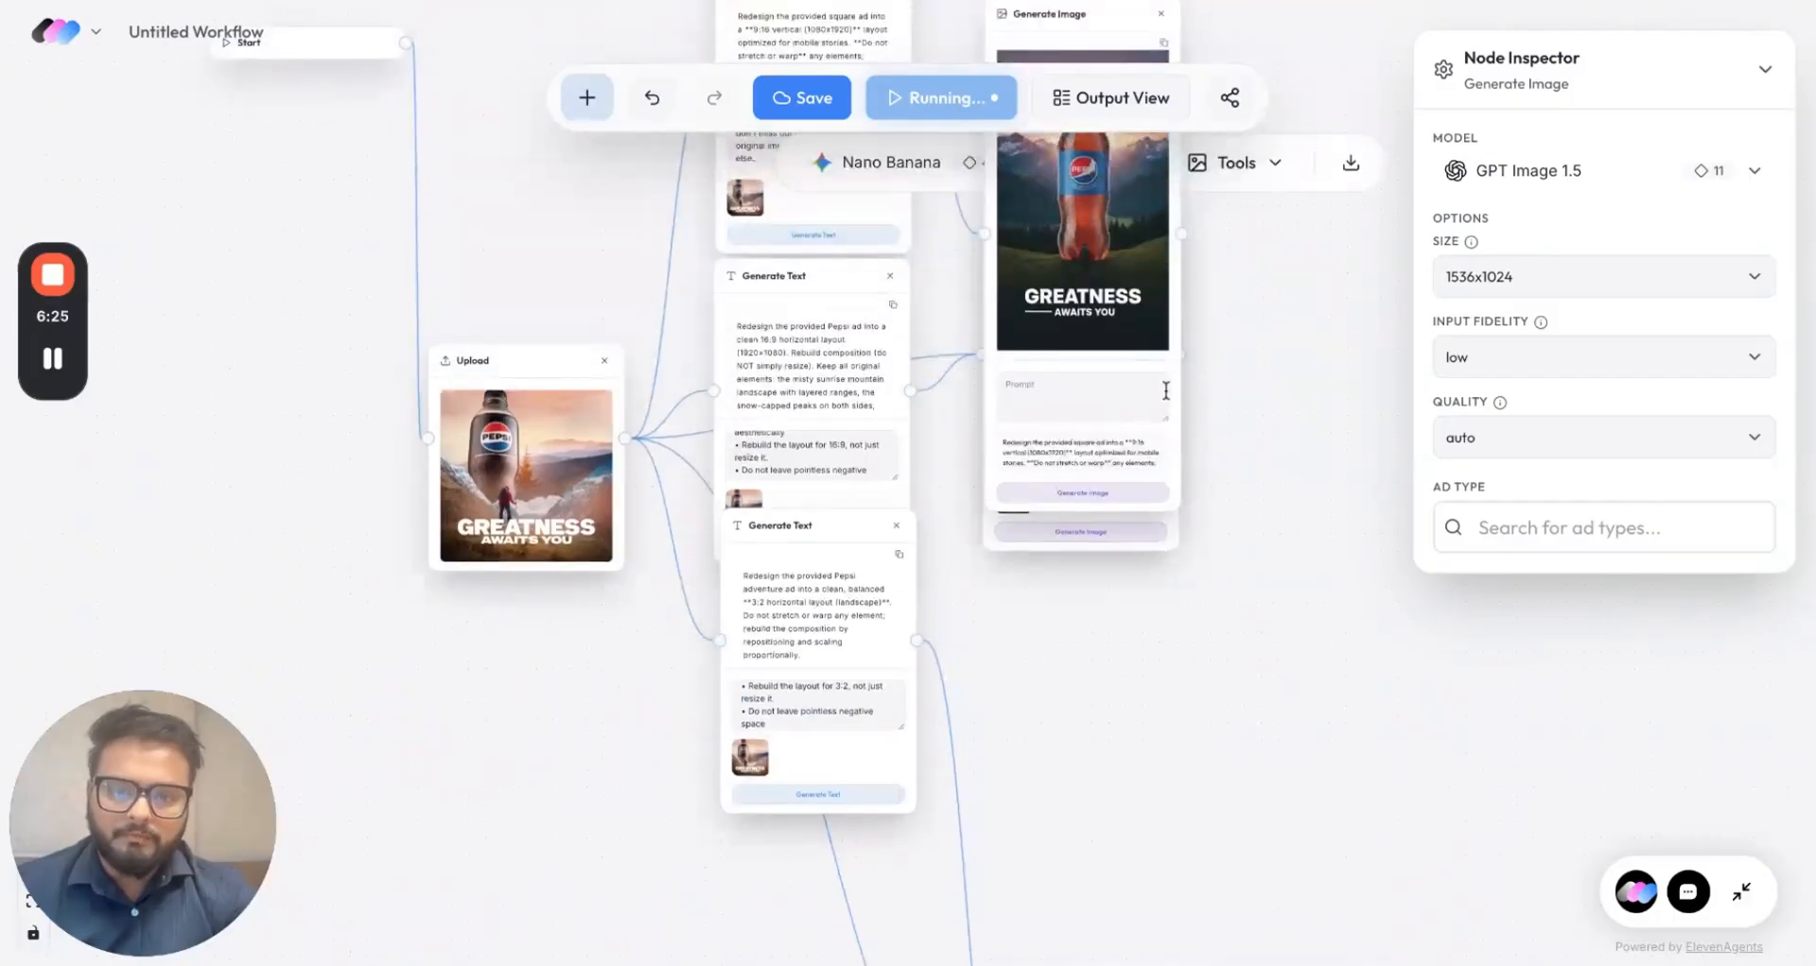
Step: Move the portrait result node up and the landscape node down to separate them
{"action": "left_click_drag", "start_coordinate": [1176, 397], "coordinate": [1163, 132]}
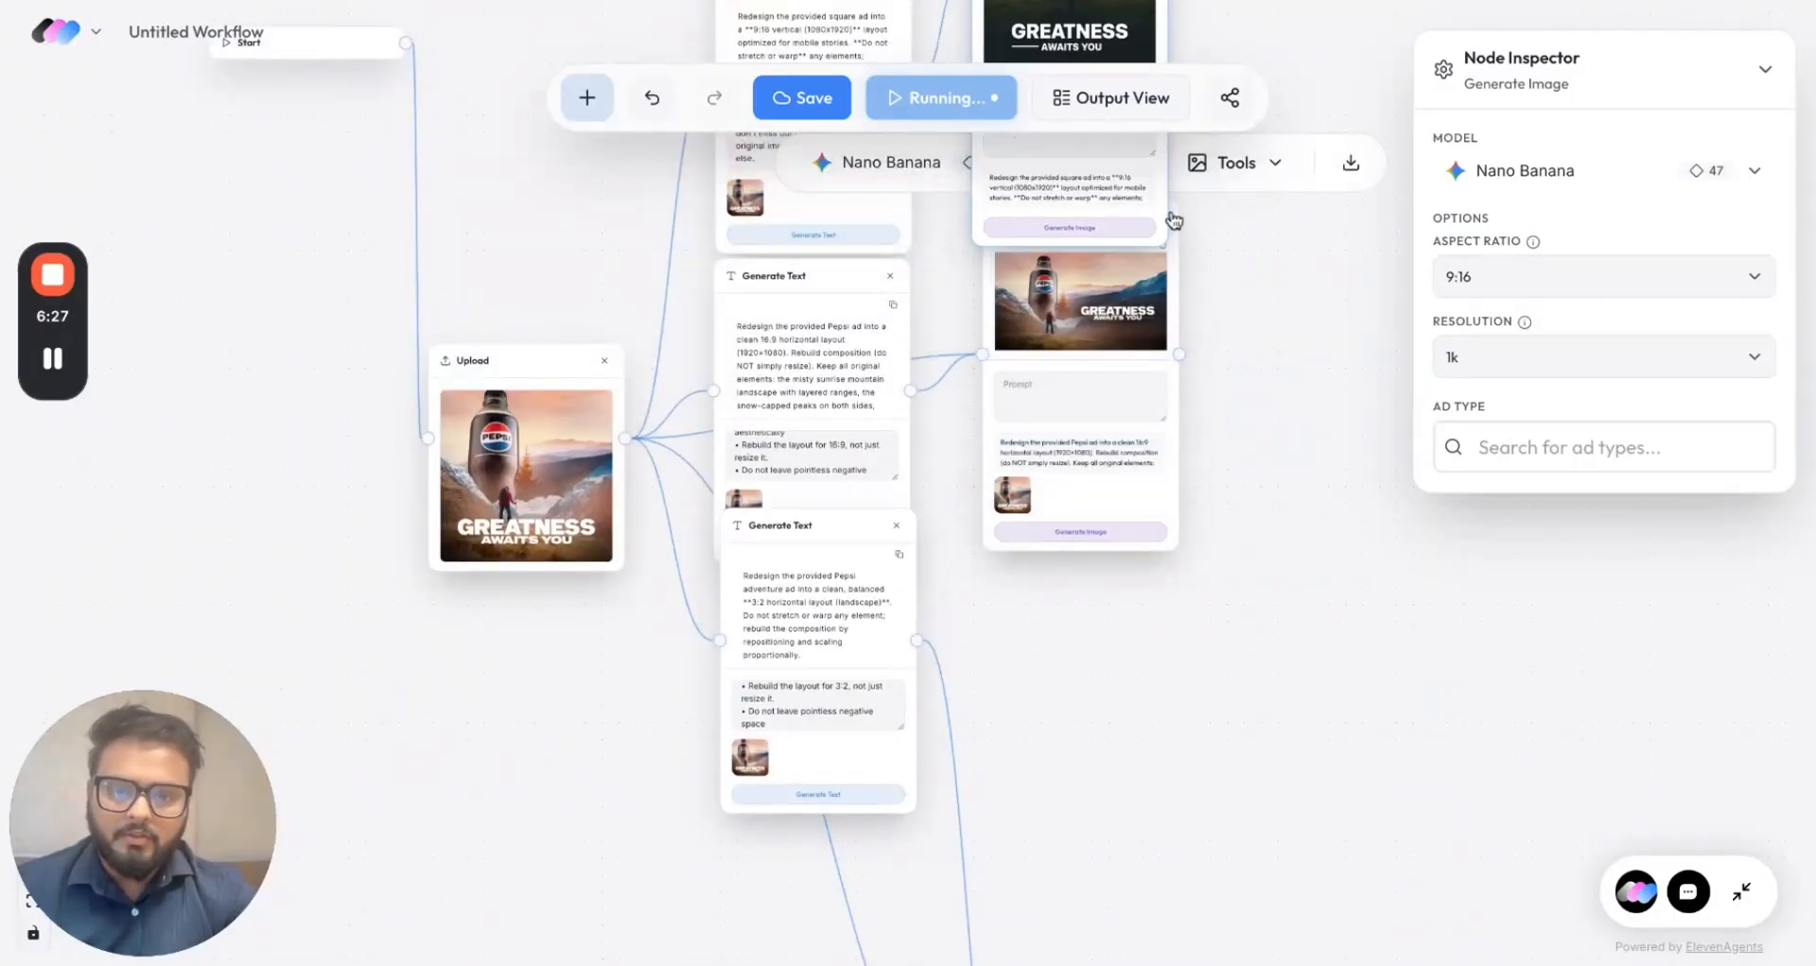
{"action": "left_click_drag", "start_coordinate": [1173, 301], "coordinate": [1174, 477]}
{"action": "scroll", "coordinate": [1230, 187], "scroll_direction": "up", "scroll_amount": 3}
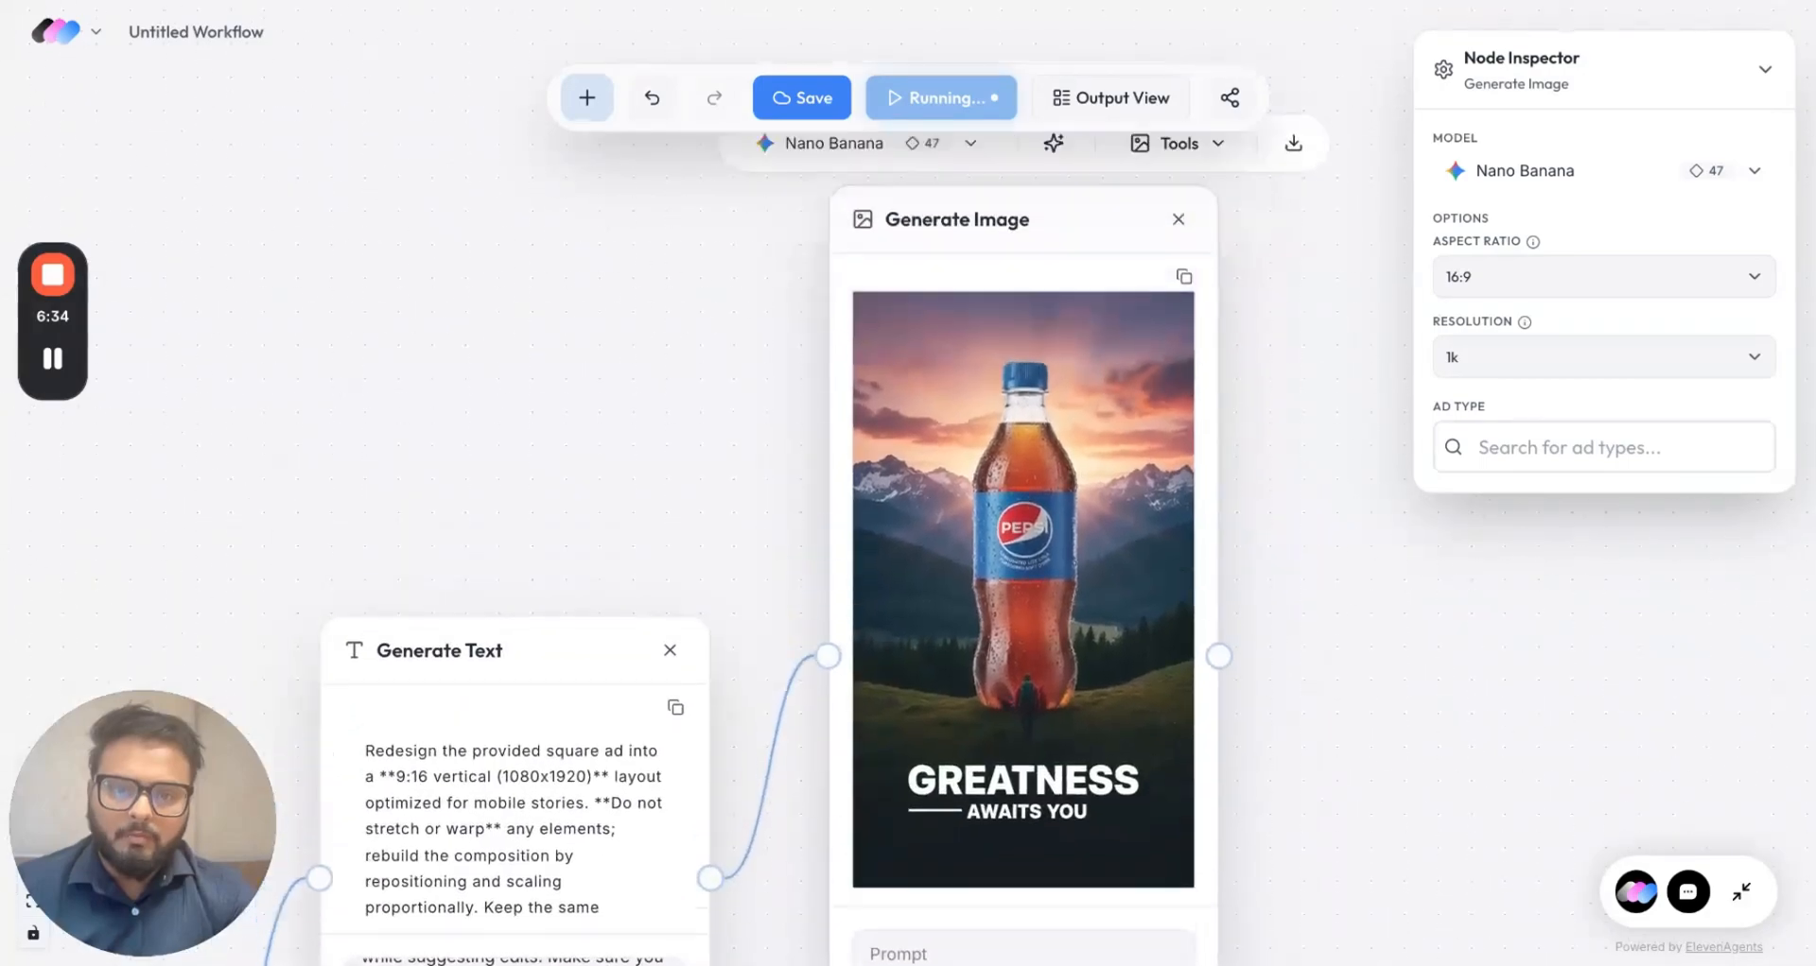
Step: Switch the 9:16 image node to Nano Banana 2, regenerate, and move the node lower
{"action": "left_click", "coordinate": [986, 161]}
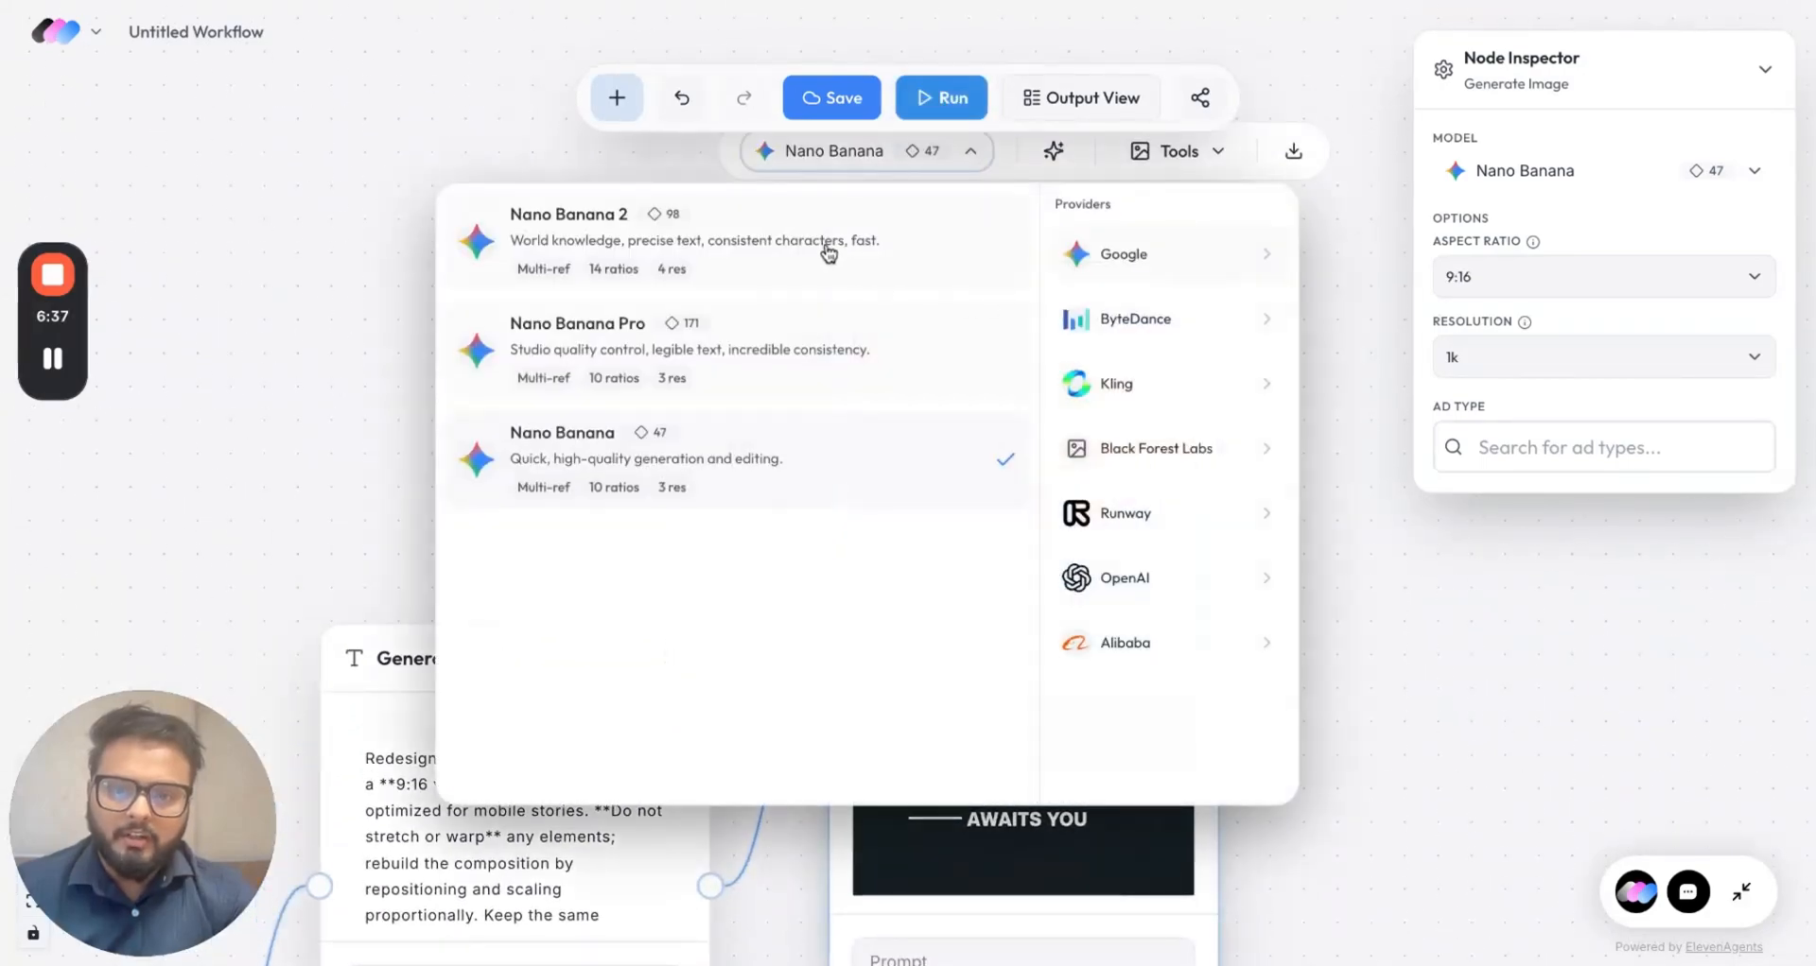
{"action": "left_click", "coordinate": [780, 260]}
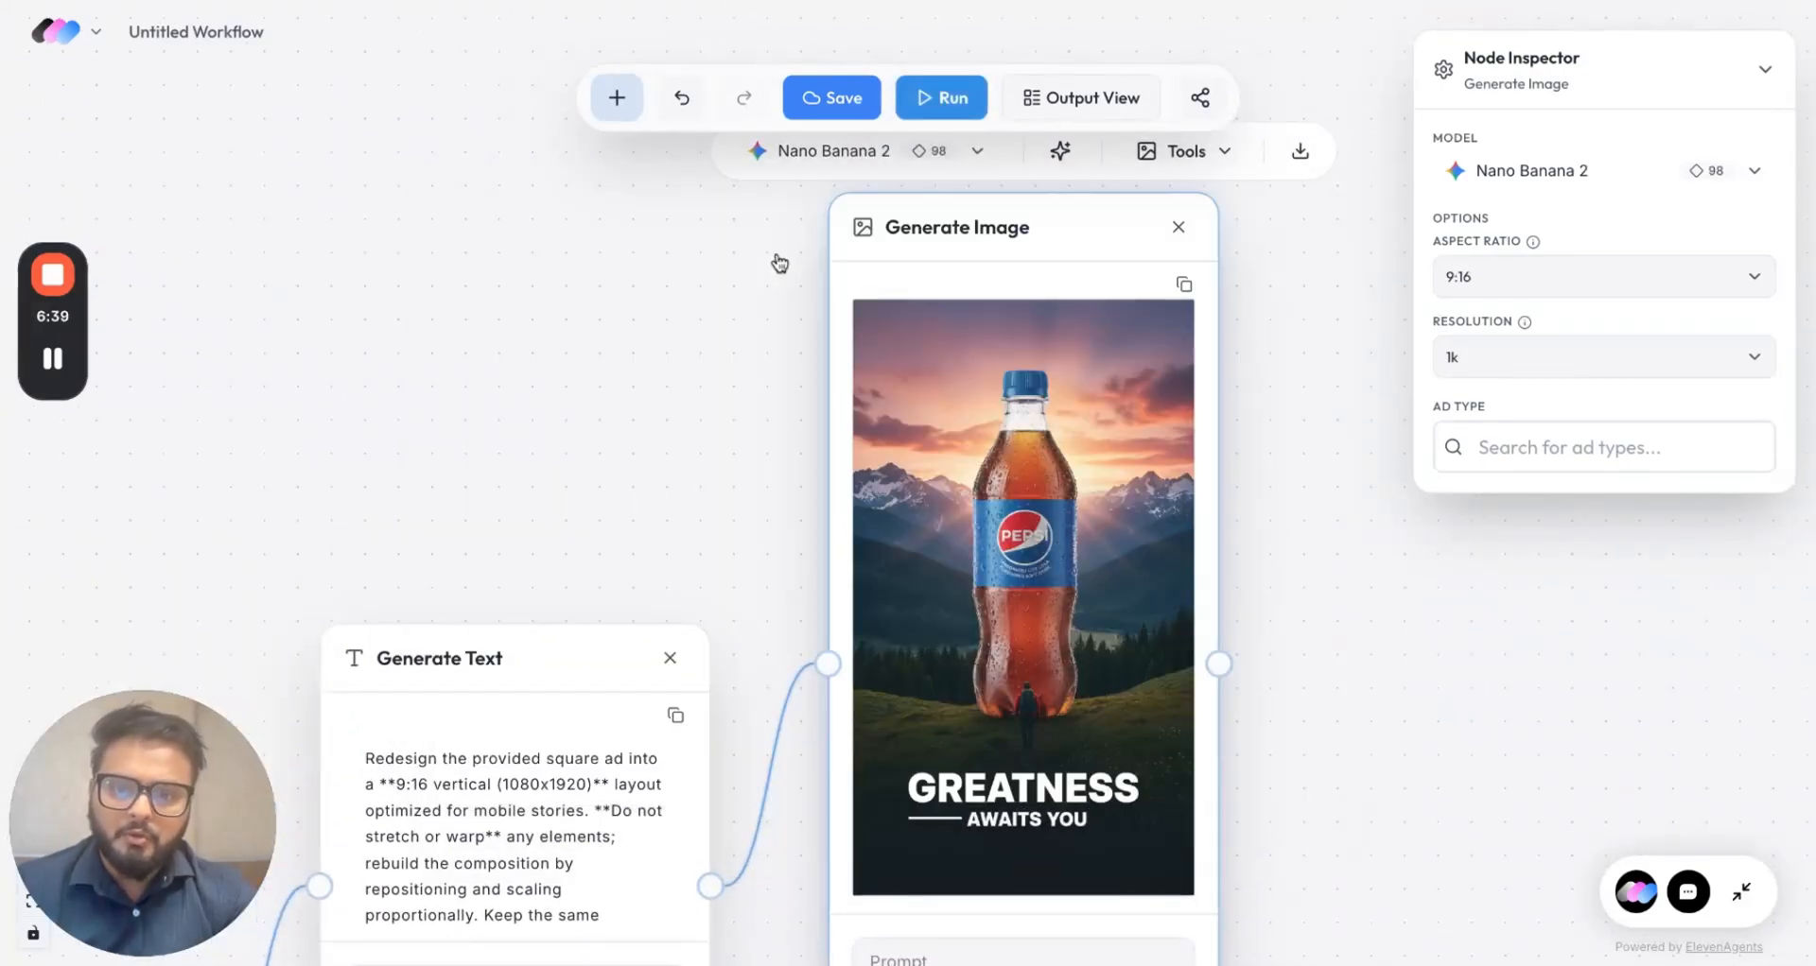
{"action": "scroll", "coordinate": [1334, 632], "scroll_direction": "down", "scroll_amount": 4}
{"action": "left_click", "coordinate": [1118, 852]}
{"action": "scroll", "coordinate": [1118, 852], "scroll_direction": "down", "scroll_amount": 8}
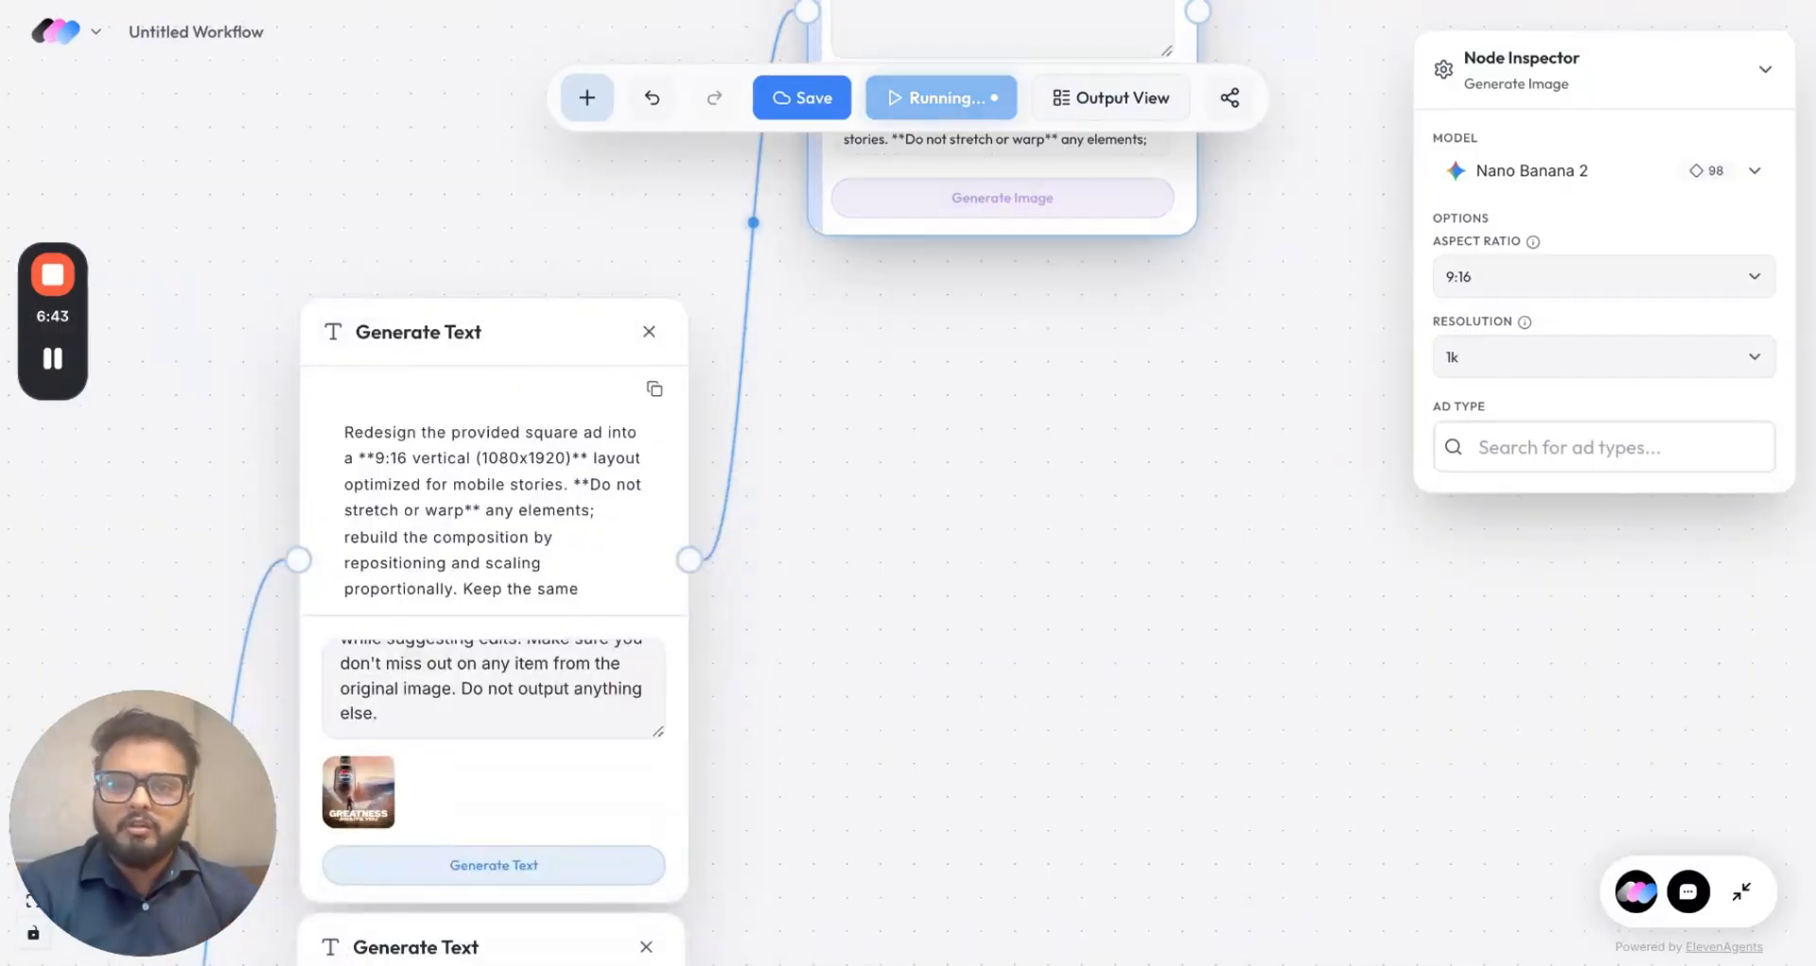
{"action": "scroll", "coordinate": [1118, 852], "scroll_direction": "down", "scroll_amount": 3}
{"action": "scroll", "coordinate": [861, 610], "scroll_direction": "up", "scroll_amount": 1}
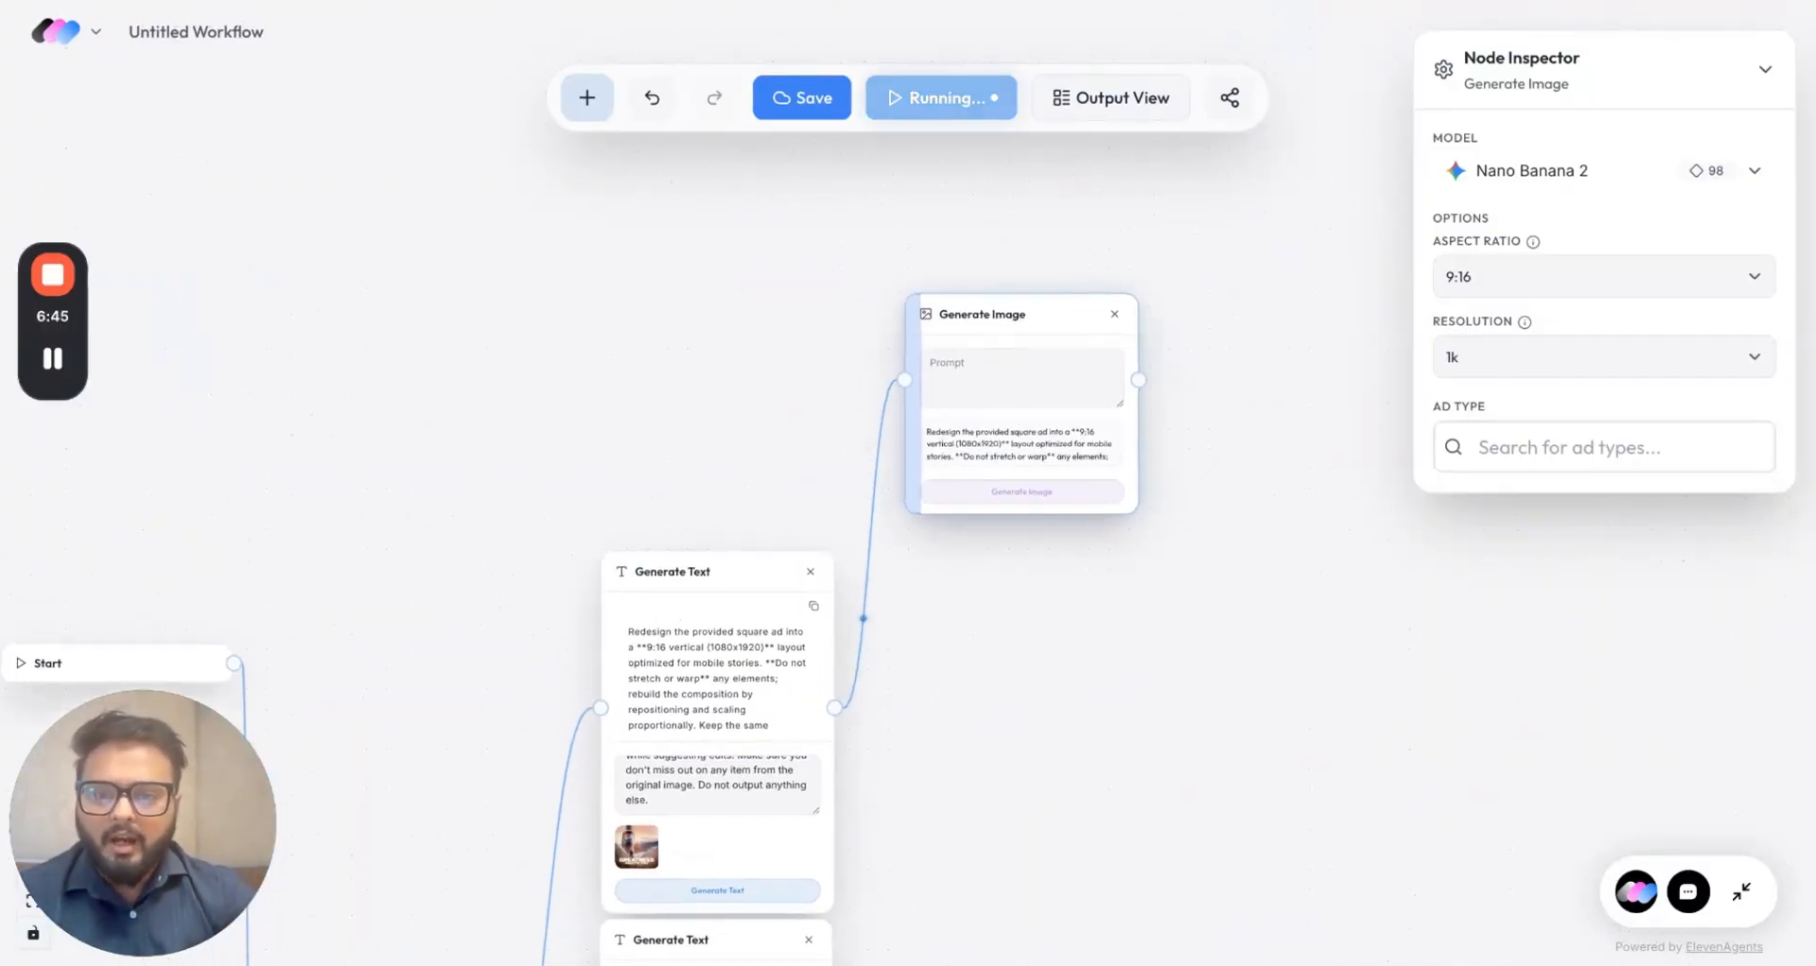
{"action": "left_click_drag", "start_coordinate": [1035, 341], "coordinate": [1035, 517]}
{"action": "scroll", "coordinate": [1278, 686], "scroll_direction": "down", "scroll_amount": 4}
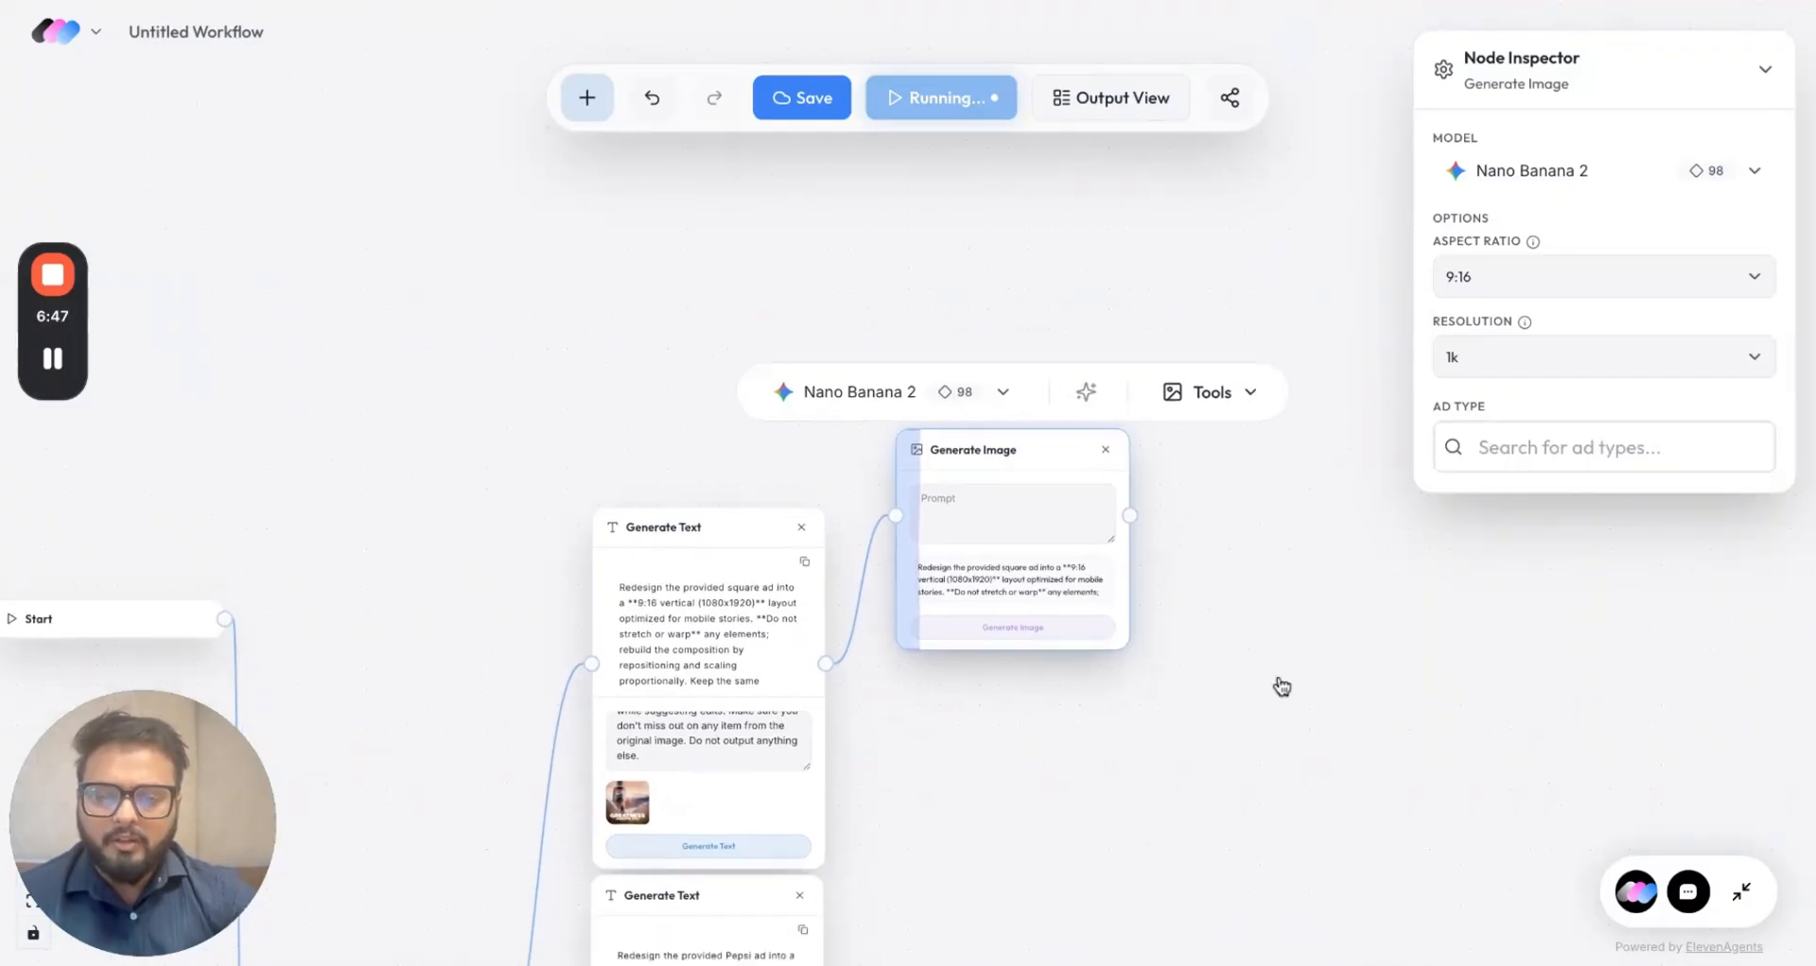
{"action": "scroll", "coordinate": [1321, 791], "scroll_direction": "down", "scroll_amount": 10}
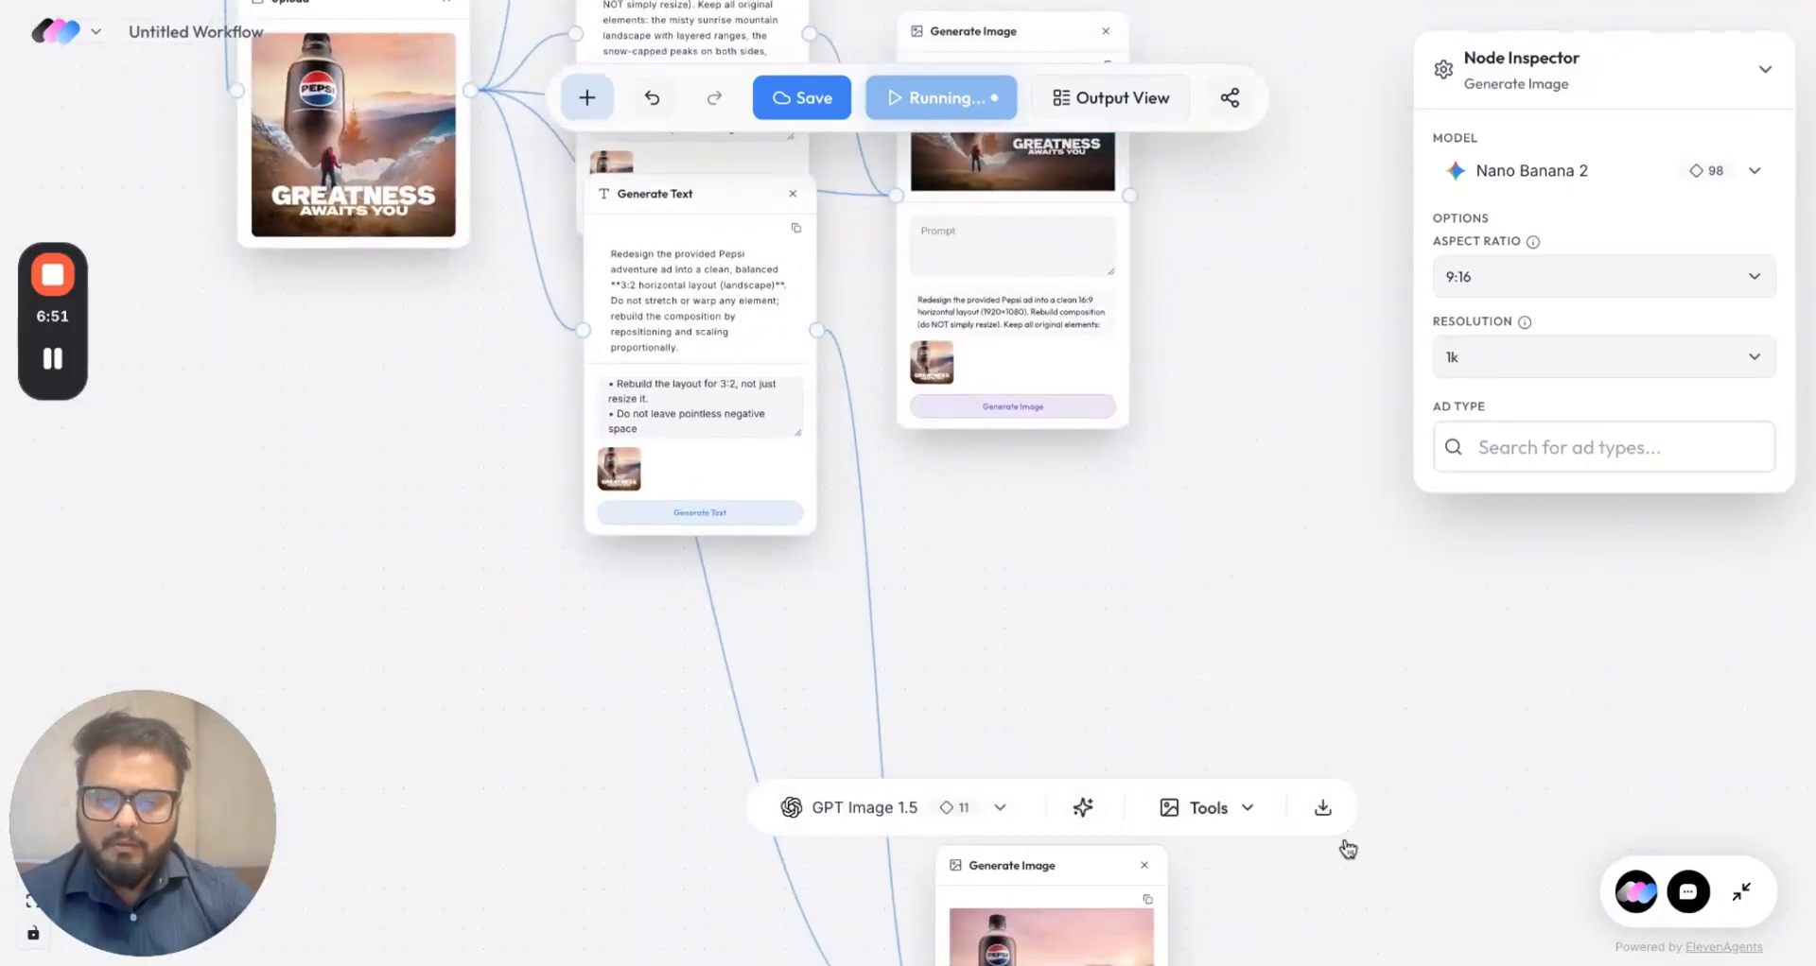
{"action": "scroll", "coordinate": [1419, 832], "scroll_direction": "down", "scroll_amount": 5}
{"action": "left_click", "coordinate": [1102, 682]}
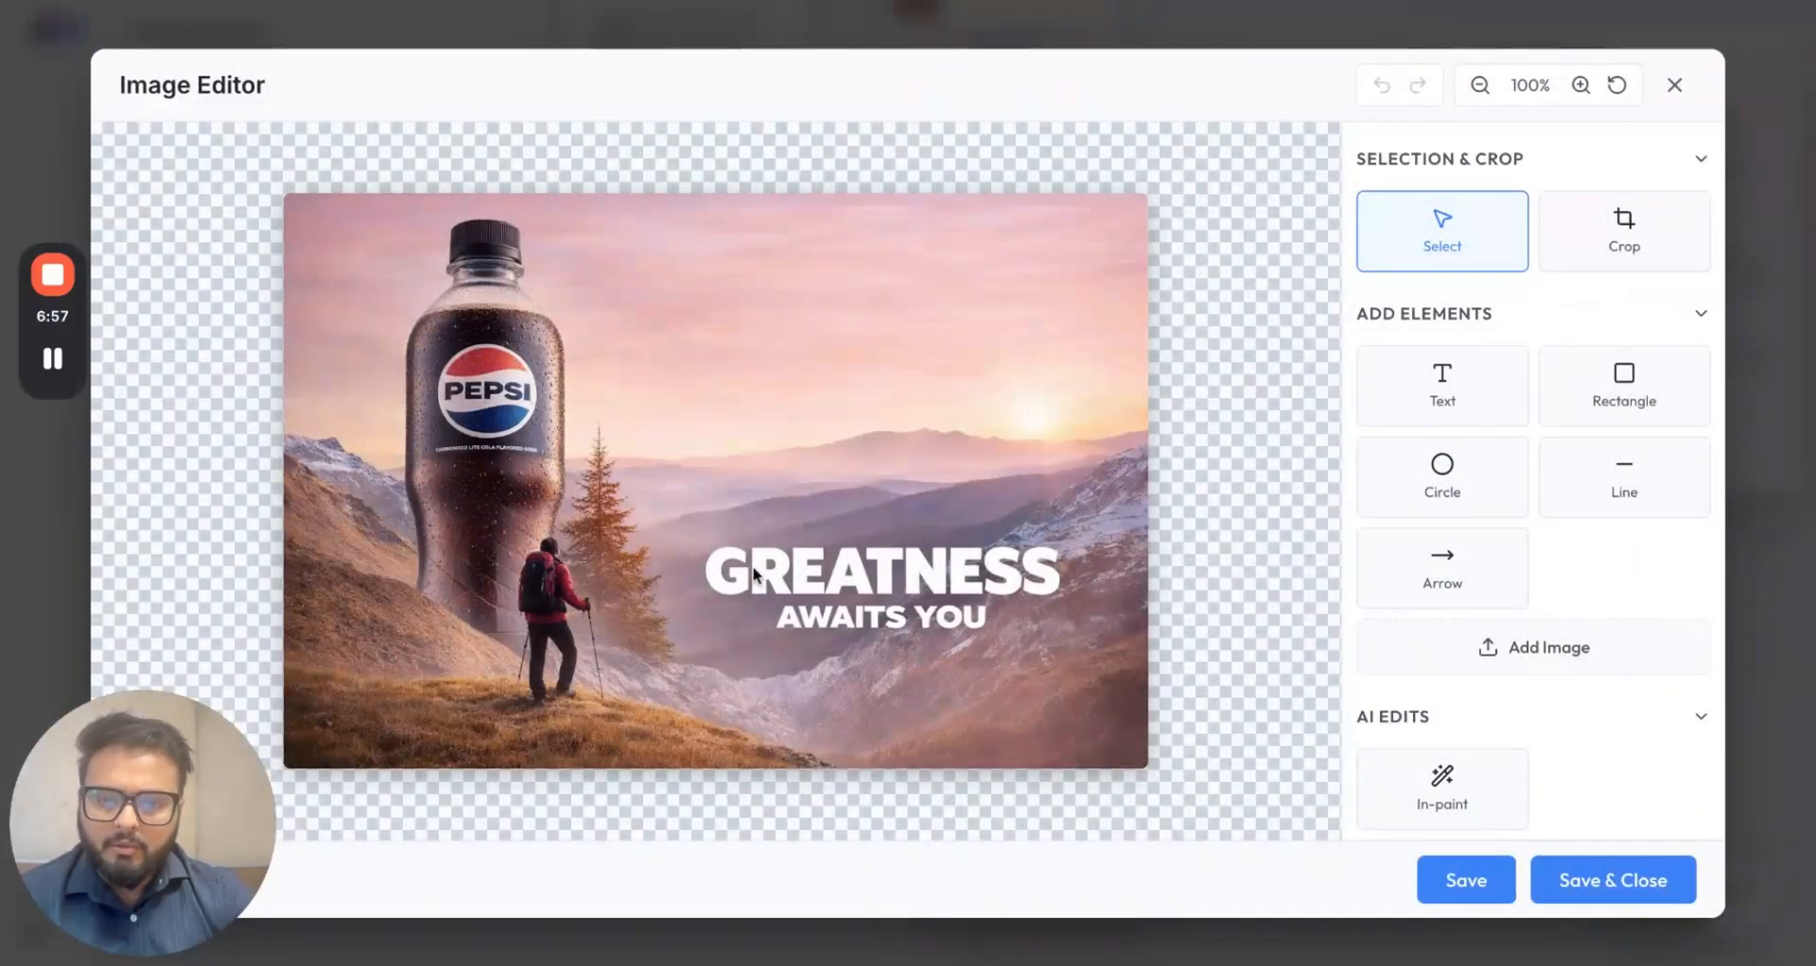
{"action": "left_click", "coordinate": [1688, 90]}
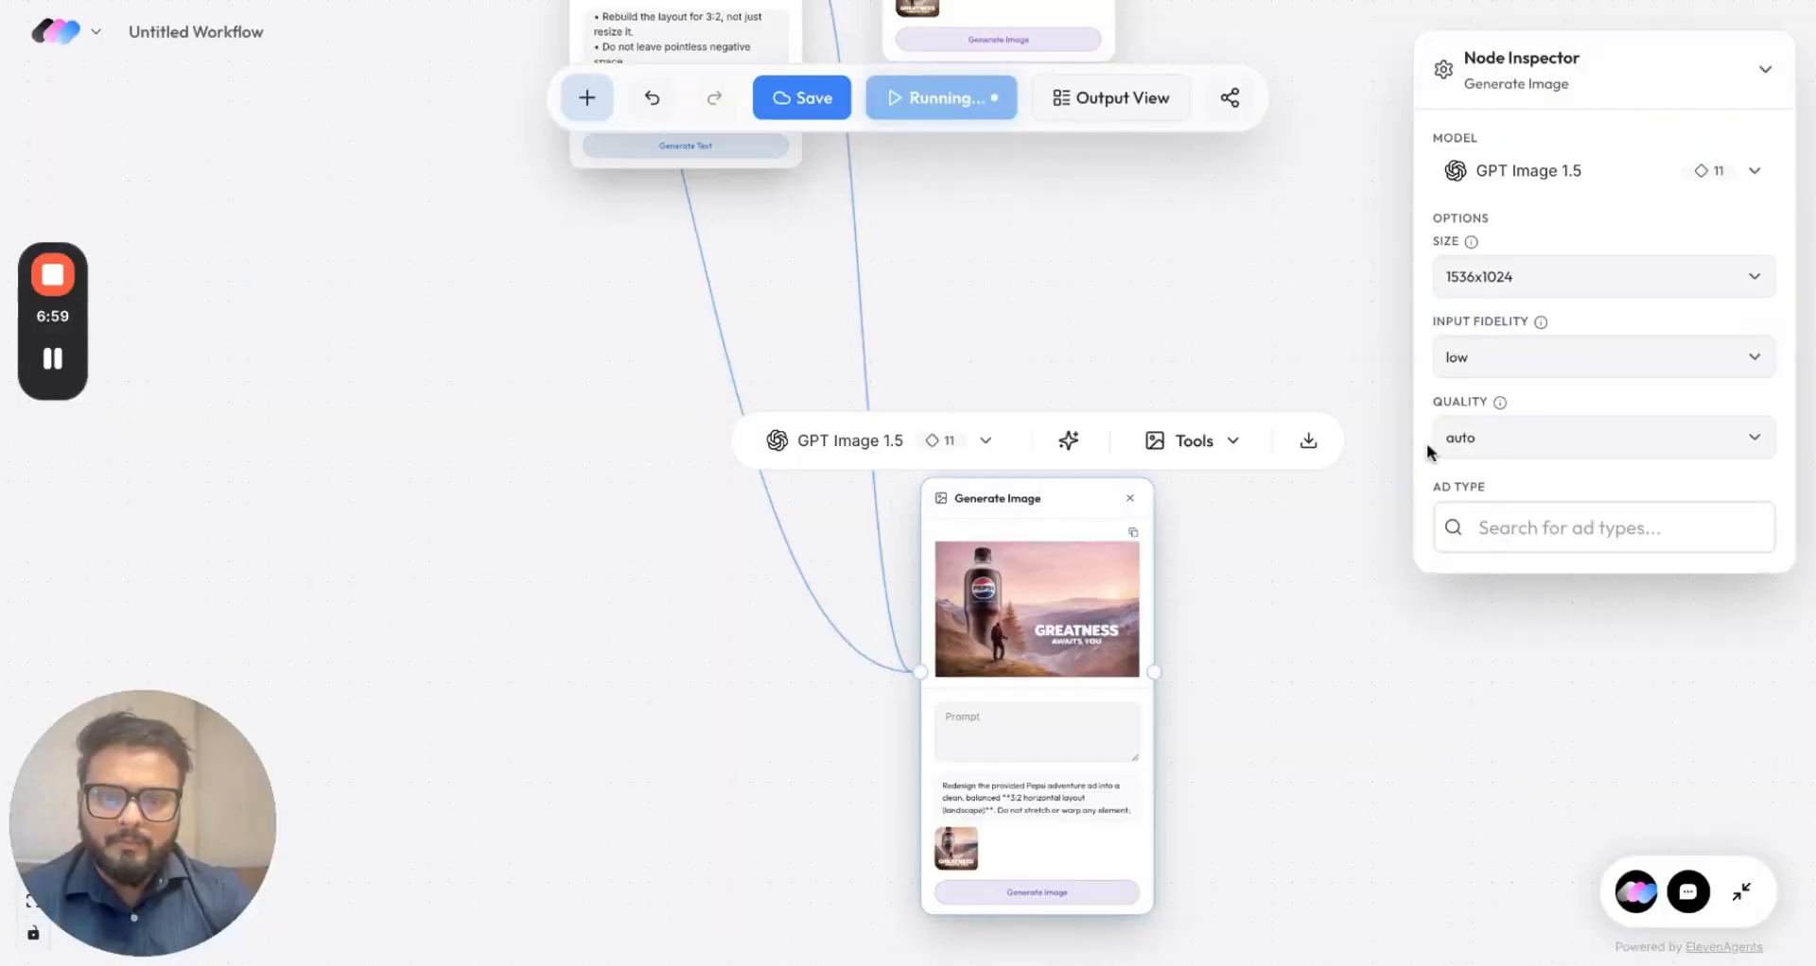
{"action": "scroll", "coordinate": [1269, 631], "scroll_direction": "up", "scroll_amount": 2}
{"action": "scroll", "coordinate": [1253, 422], "scroll_direction": "up", "scroll_amount": 5}
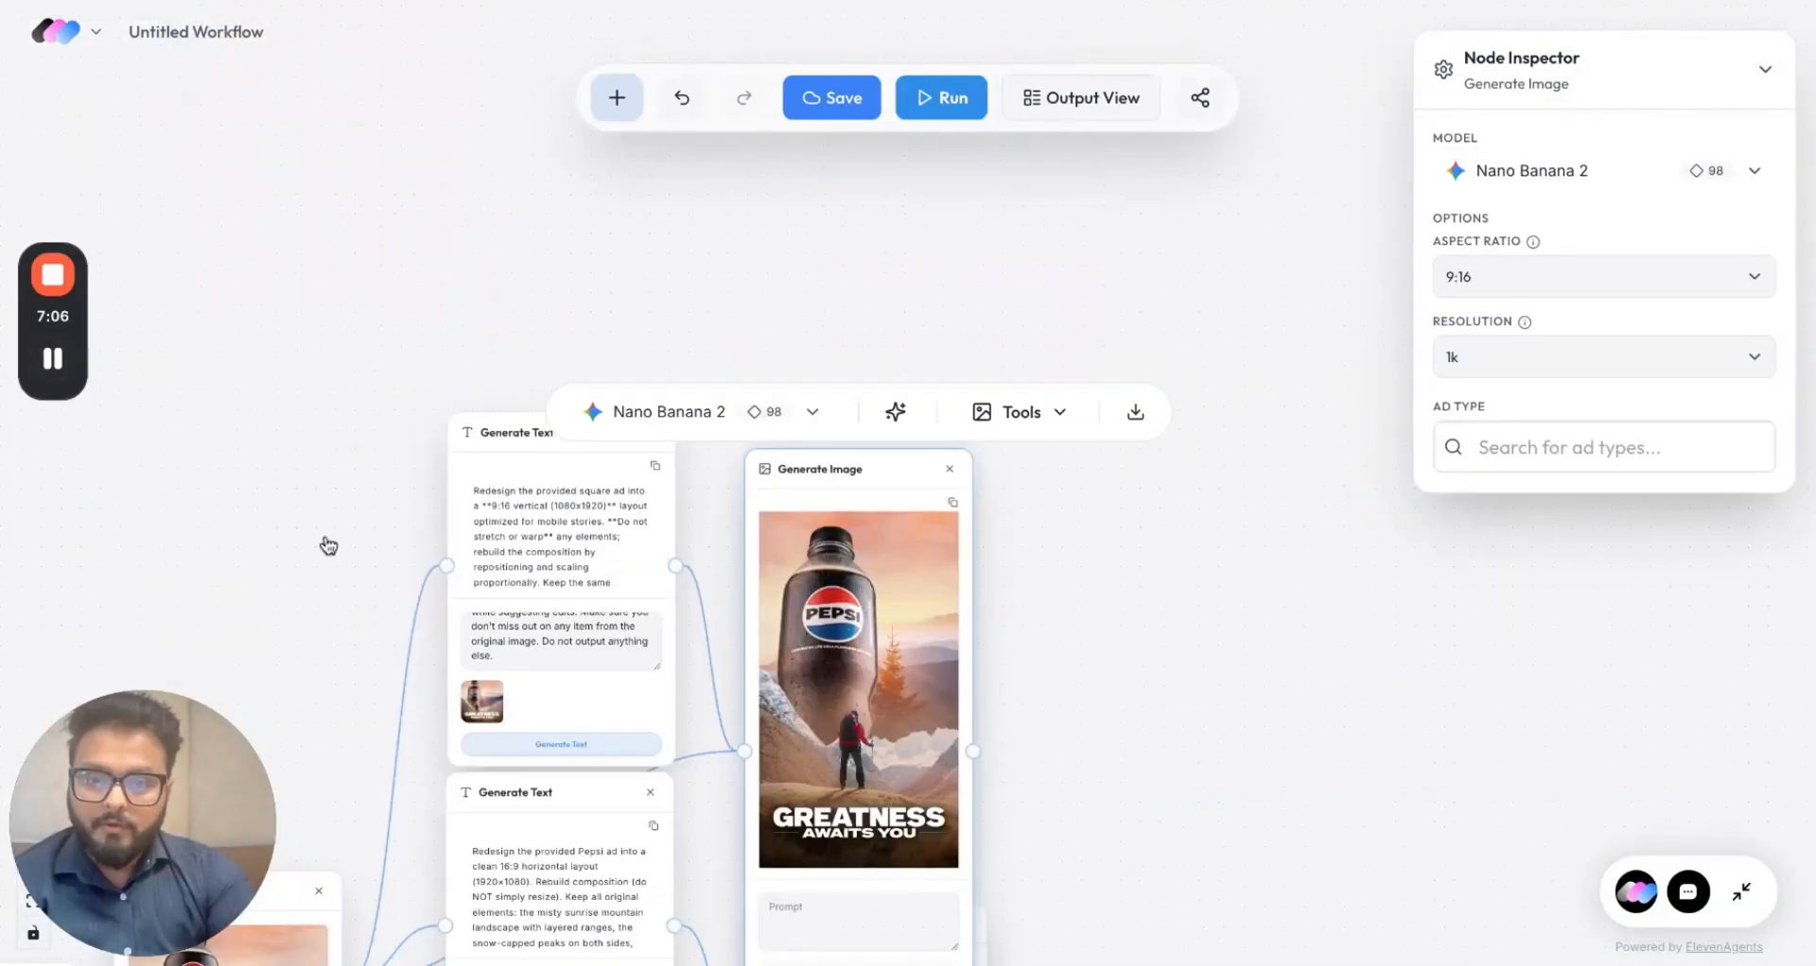
Step: Drag the 9:16 Pepsi image node lower on the canvas and zoom in to check the regenerated vertical ad
{"action": "scroll", "coordinate": [326, 542], "scroll_direction": "down", "scroll_amount": 2}
{"action": "scroll", "coordinate": [326, 544], "scroll_direction": "down", "scroll_amount": 3}
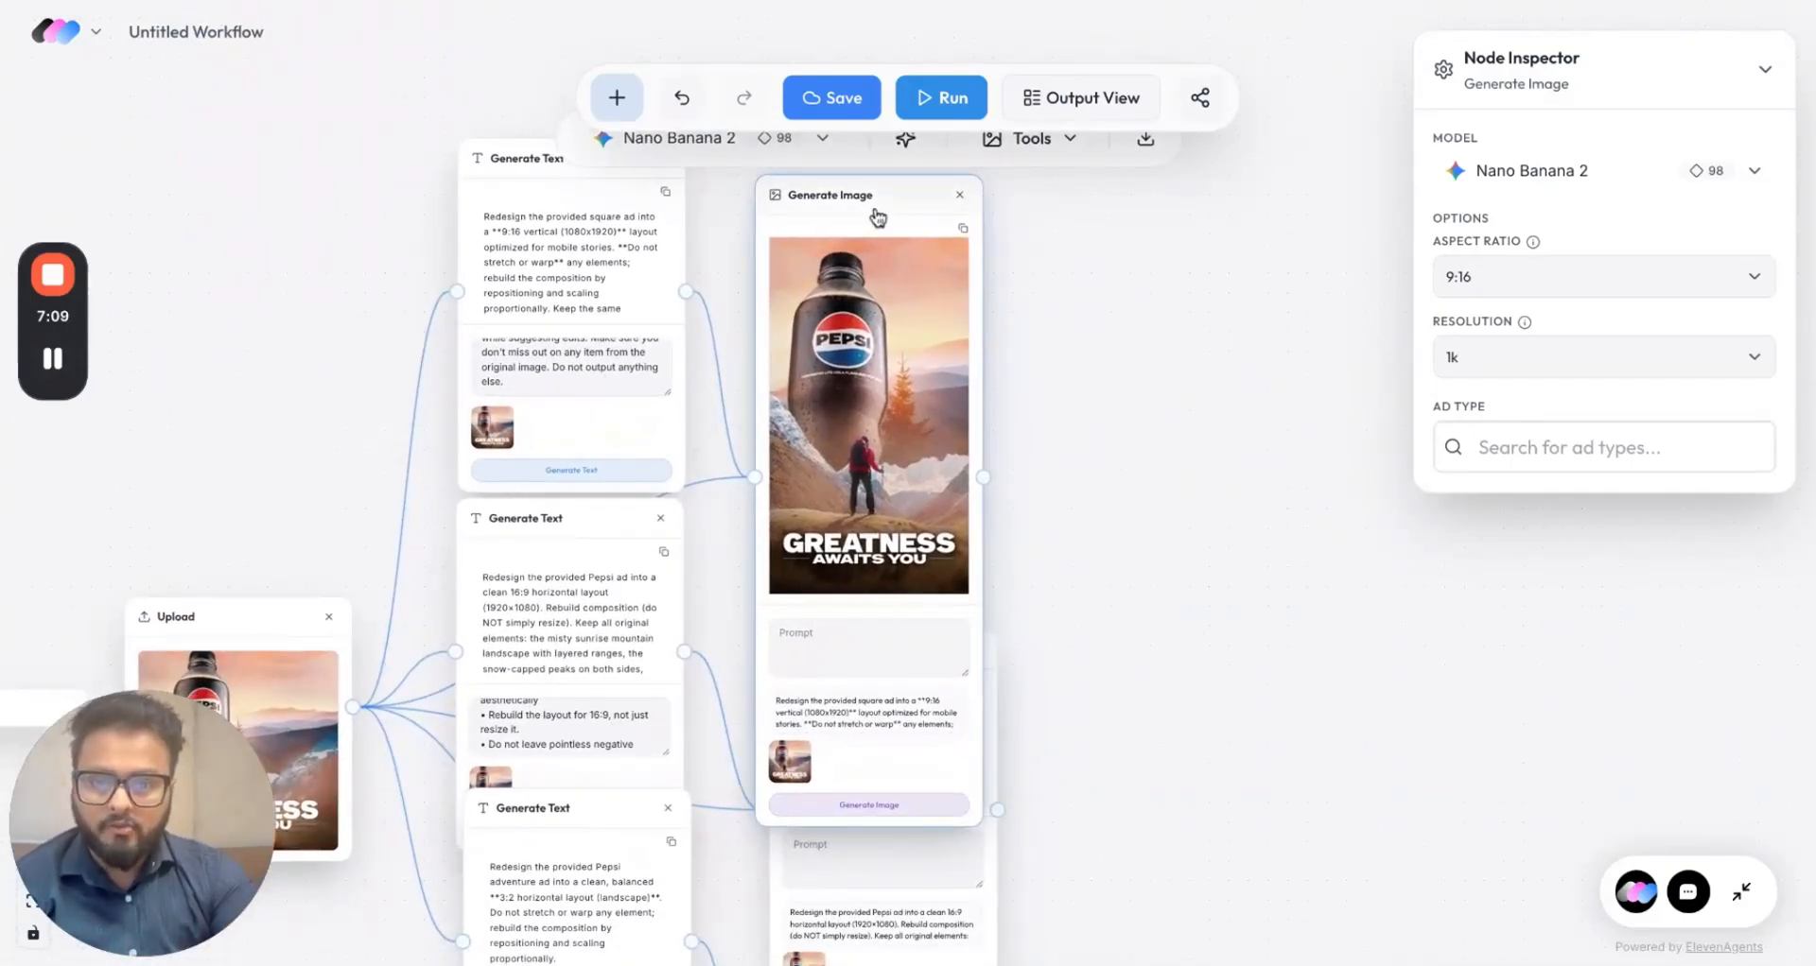
{"action": "left_click_drag", "start_coordinate": [877, 218], "coordinate": [913, 421]}
{"action": "scroll", "coordinate": [1132, 551], "scroll_direction": "down", "scroll_amount": 5}
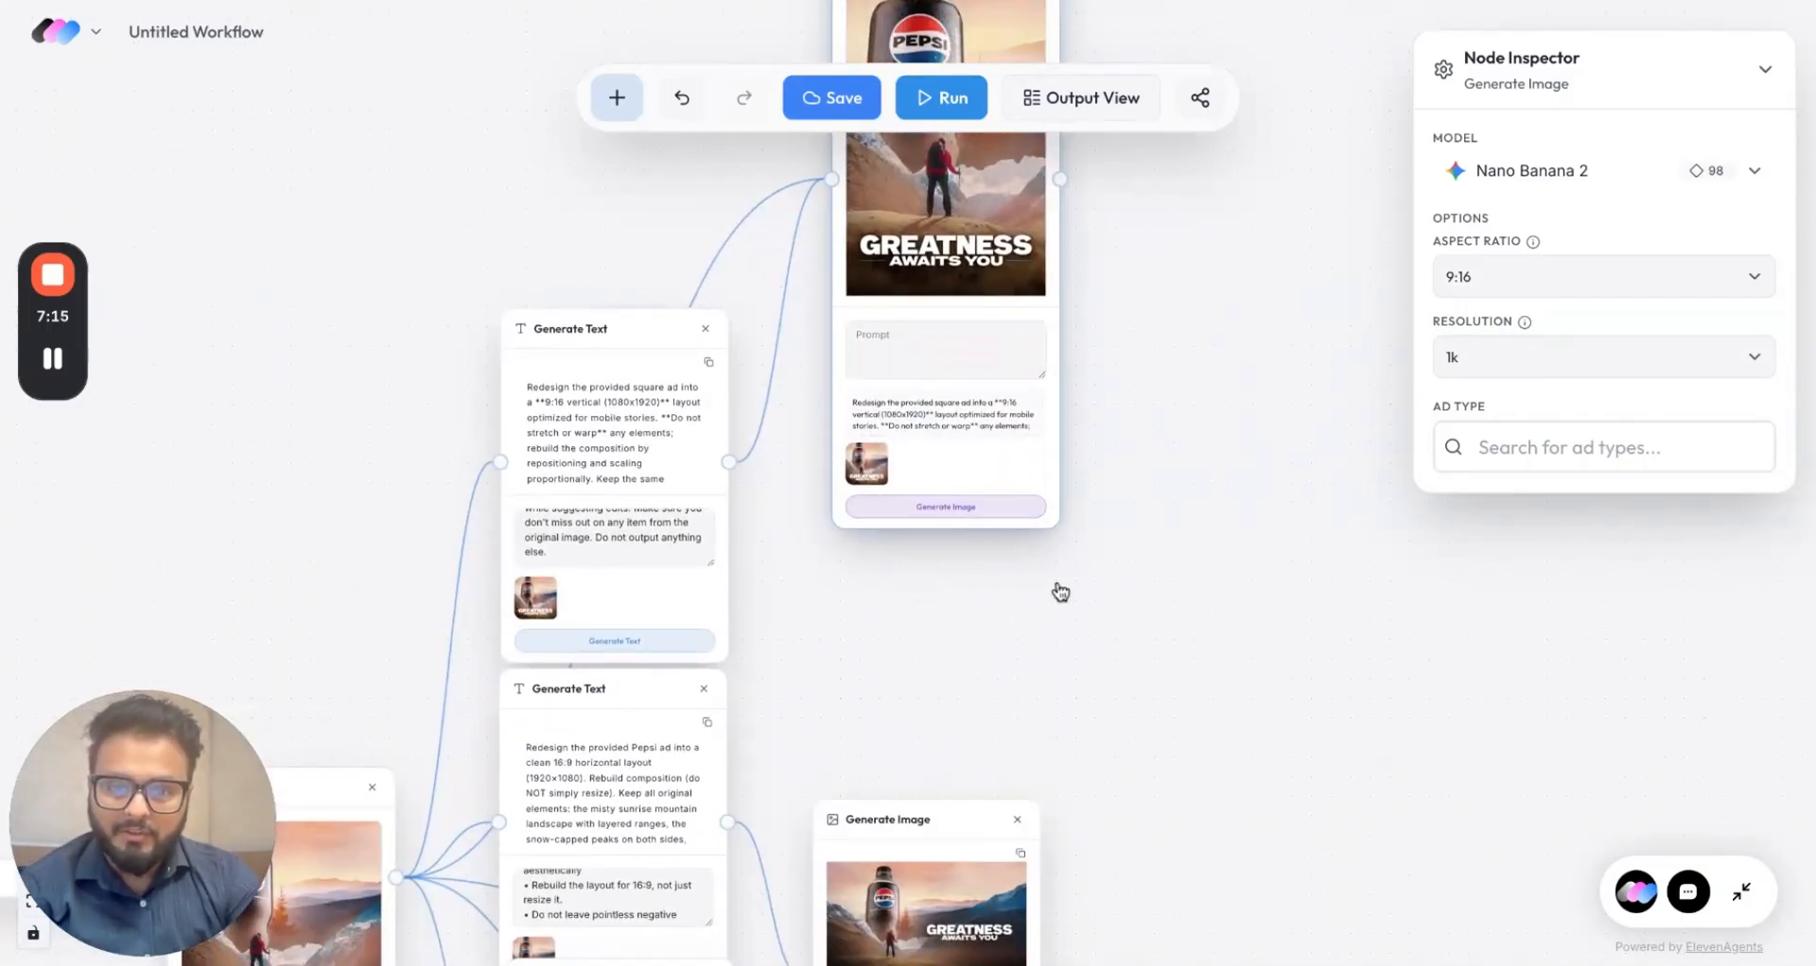
{"action": "scroll", "coordinate": [1038, 603], "scroll_direction": "up", "scroll_amount": 3}
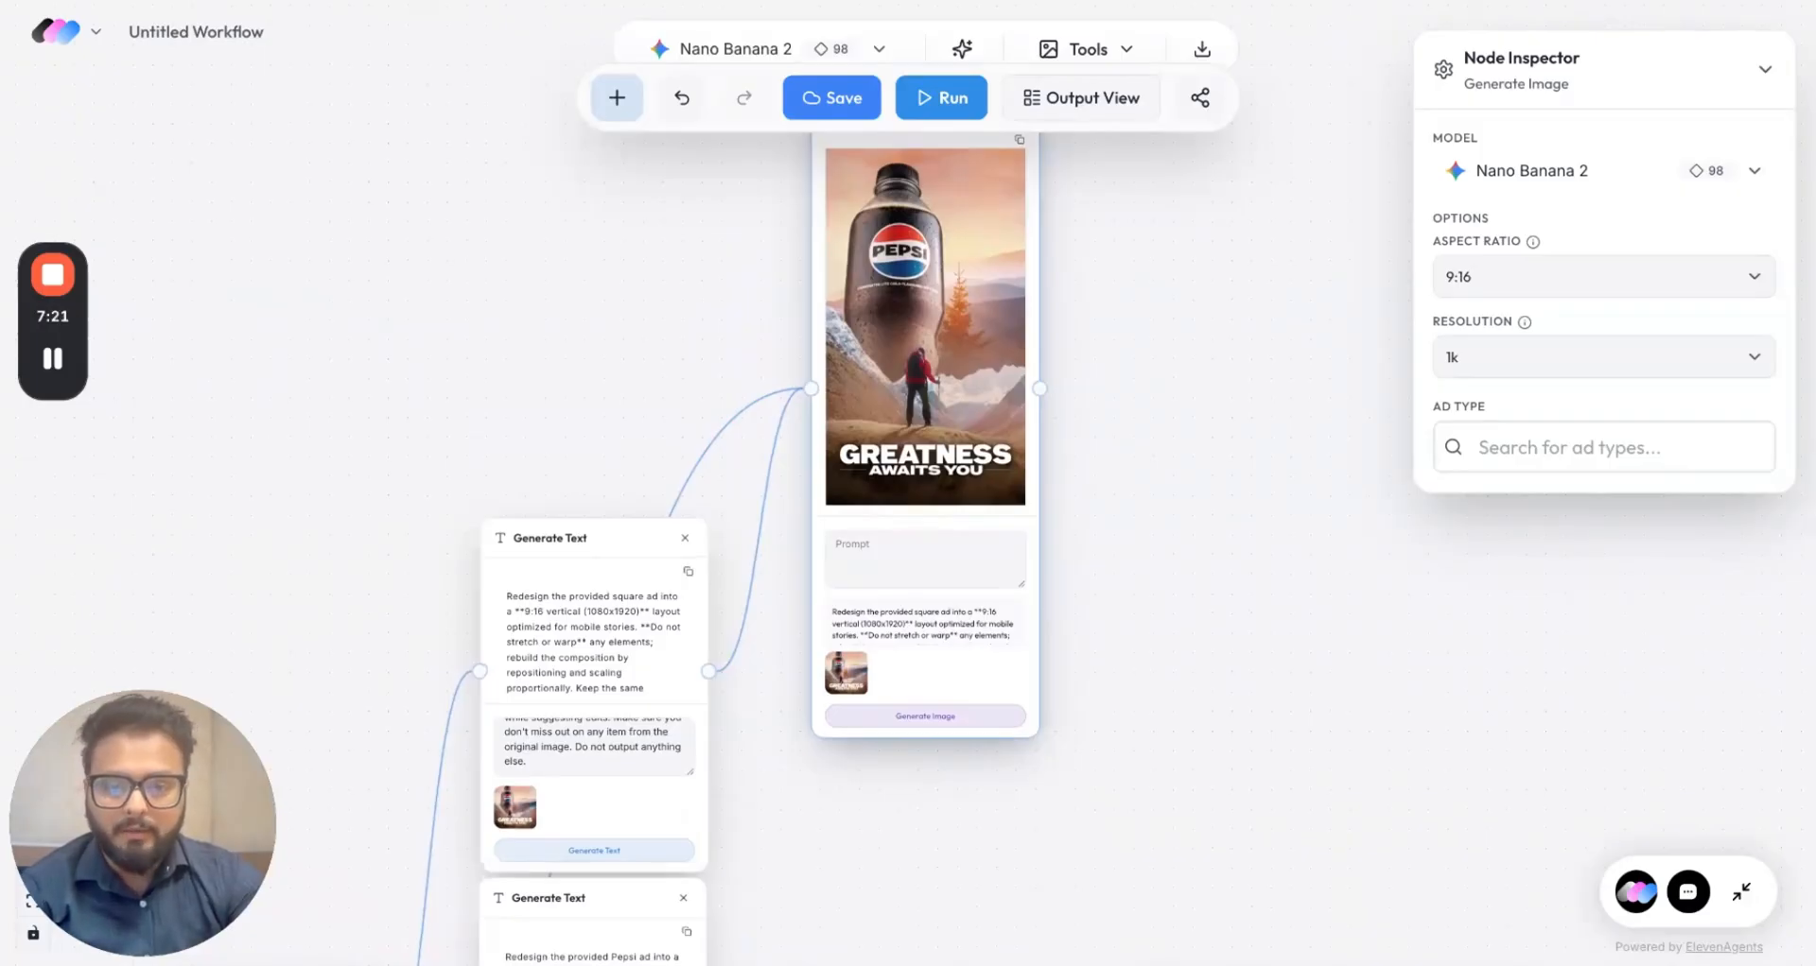
{"action": "scroll", "coordinate": [932, 312], "scroll_direction": "up", "scroll_amount": 5}
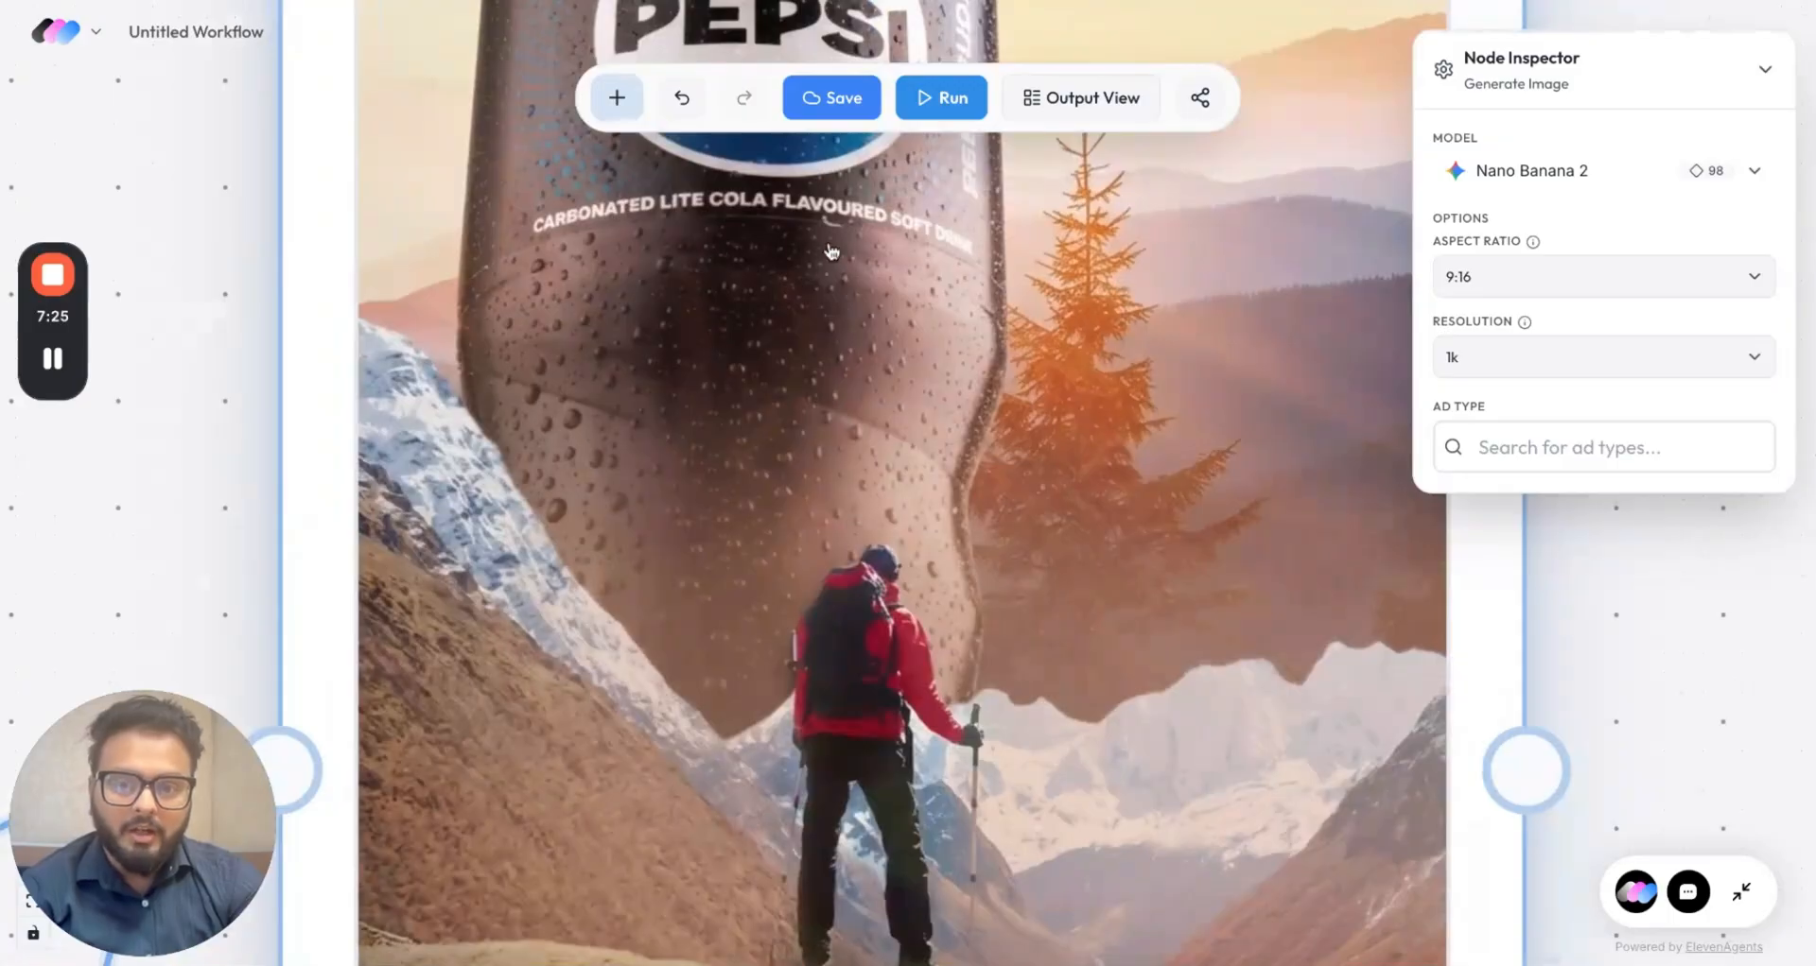
{"action": "scroll", "coordinate": [933, 279], "scroll_direction": "down", "scroll_amount": 5}
{"action": "scroll", "coordinate": [545, 495], "scroll_direction": "up", "scroll_amount": 4}
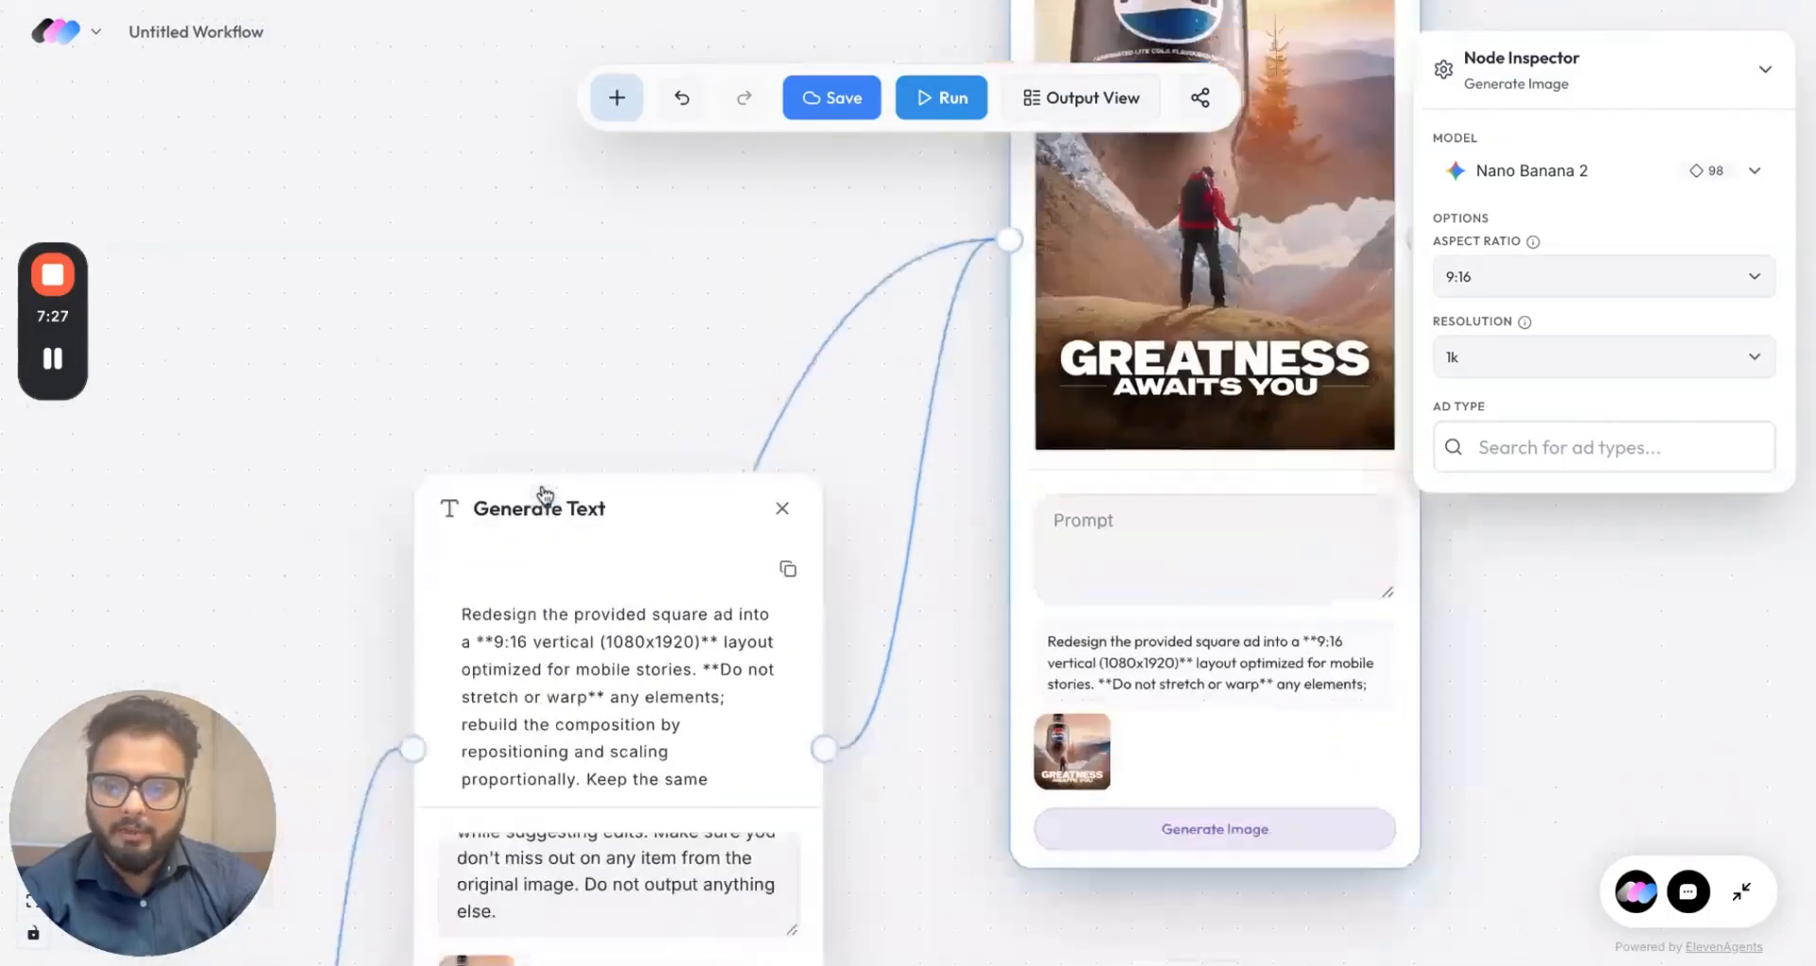
{"action": "scroll", "coordinate": [544, 495], "scroll_direction": "down", "scroll_amount": 4}
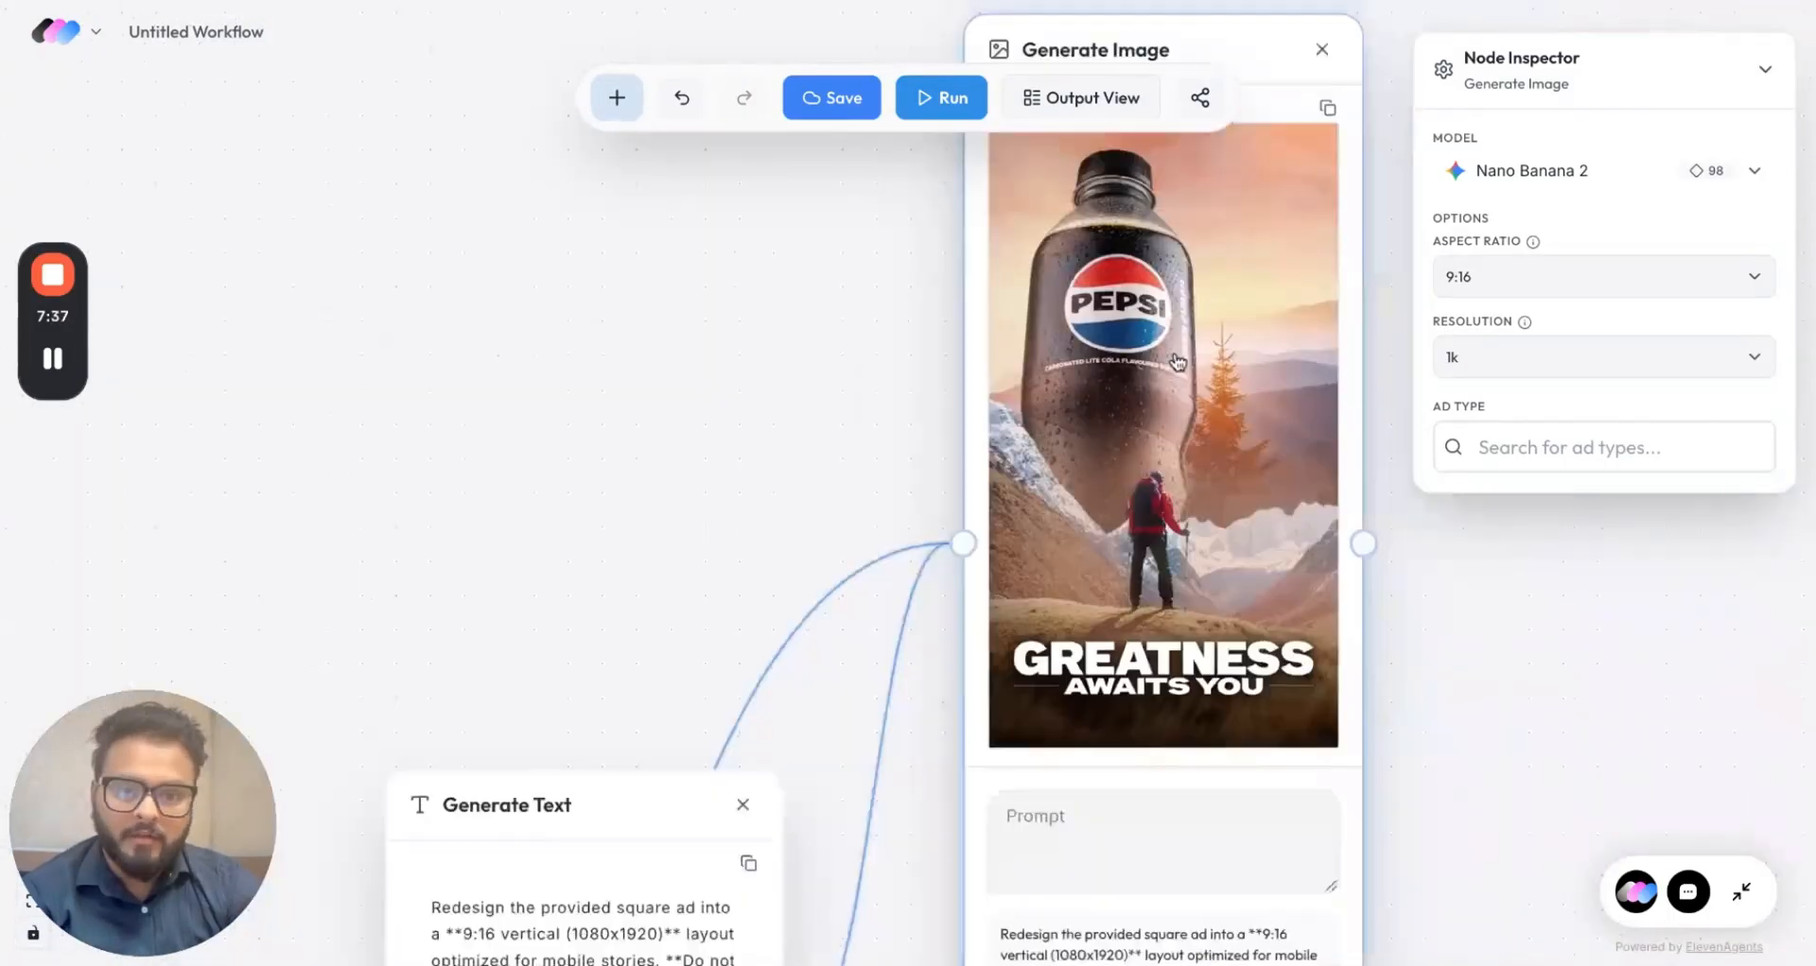
{"action": "scroll", "coordinate": [1178, 362], "scroll_direction": "down", "scroll_amount": 6}
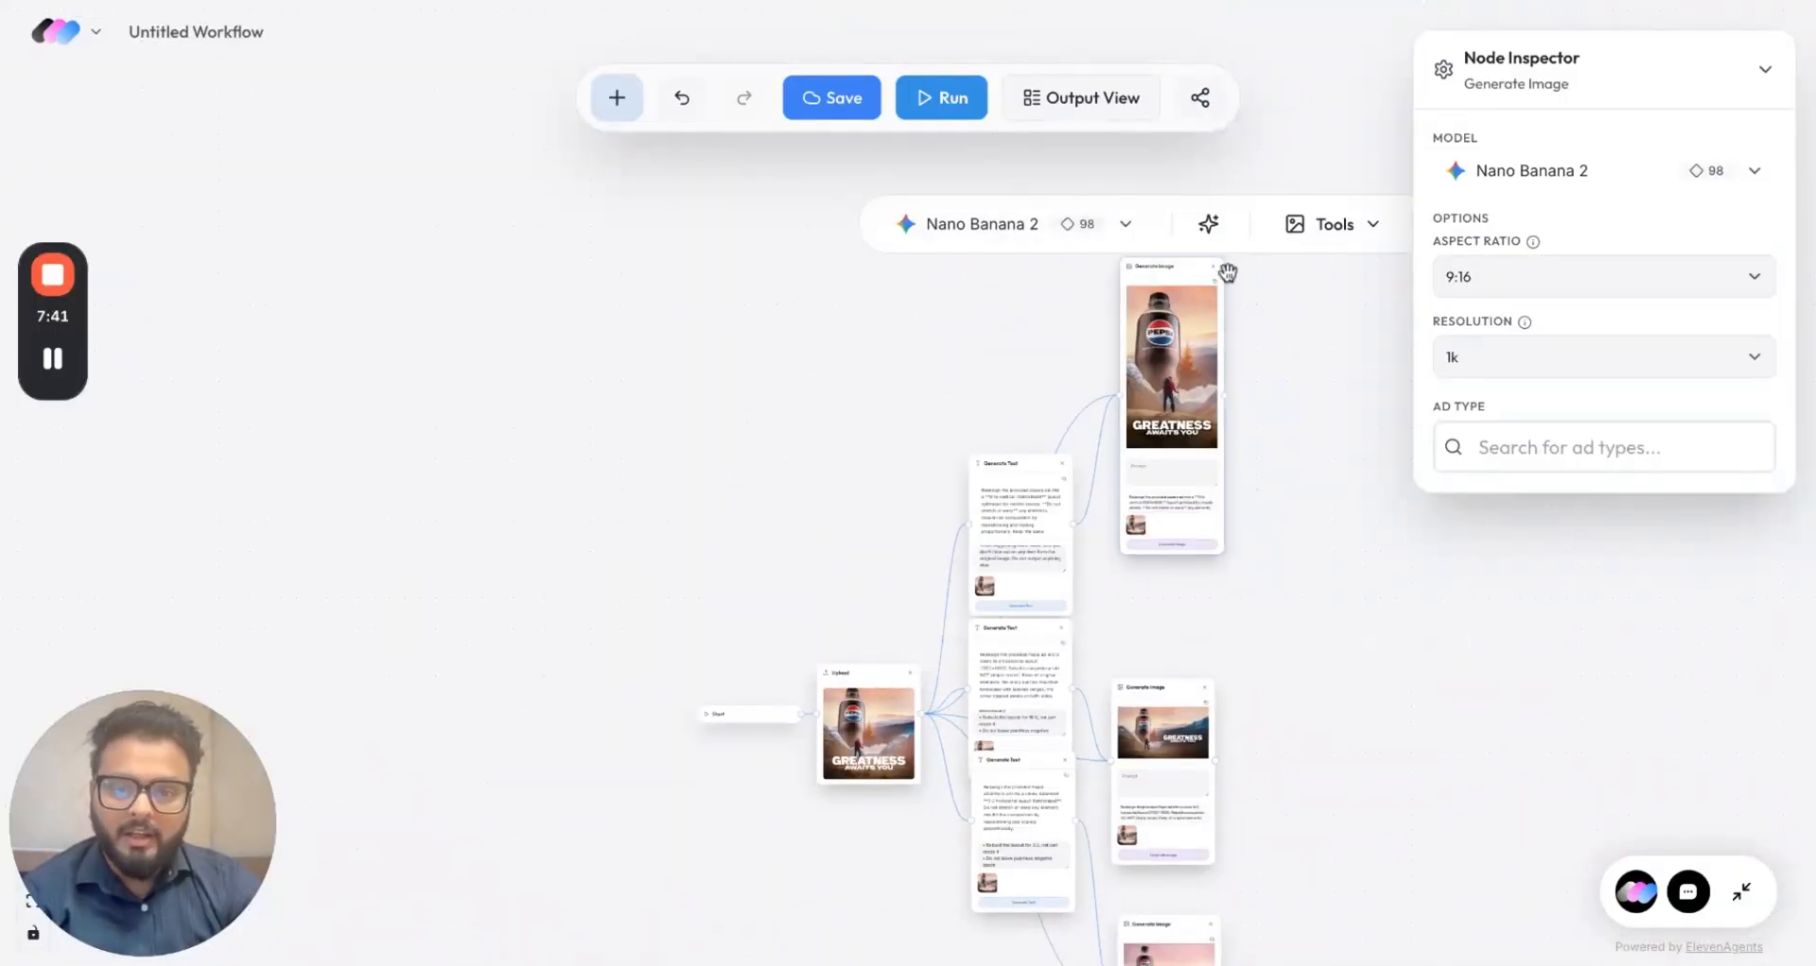
Step: Switch to Output View and reposition the 9:16 and 16:9 Pepsi images
{"action": "left_click", "coordinate": [1075, 104]}
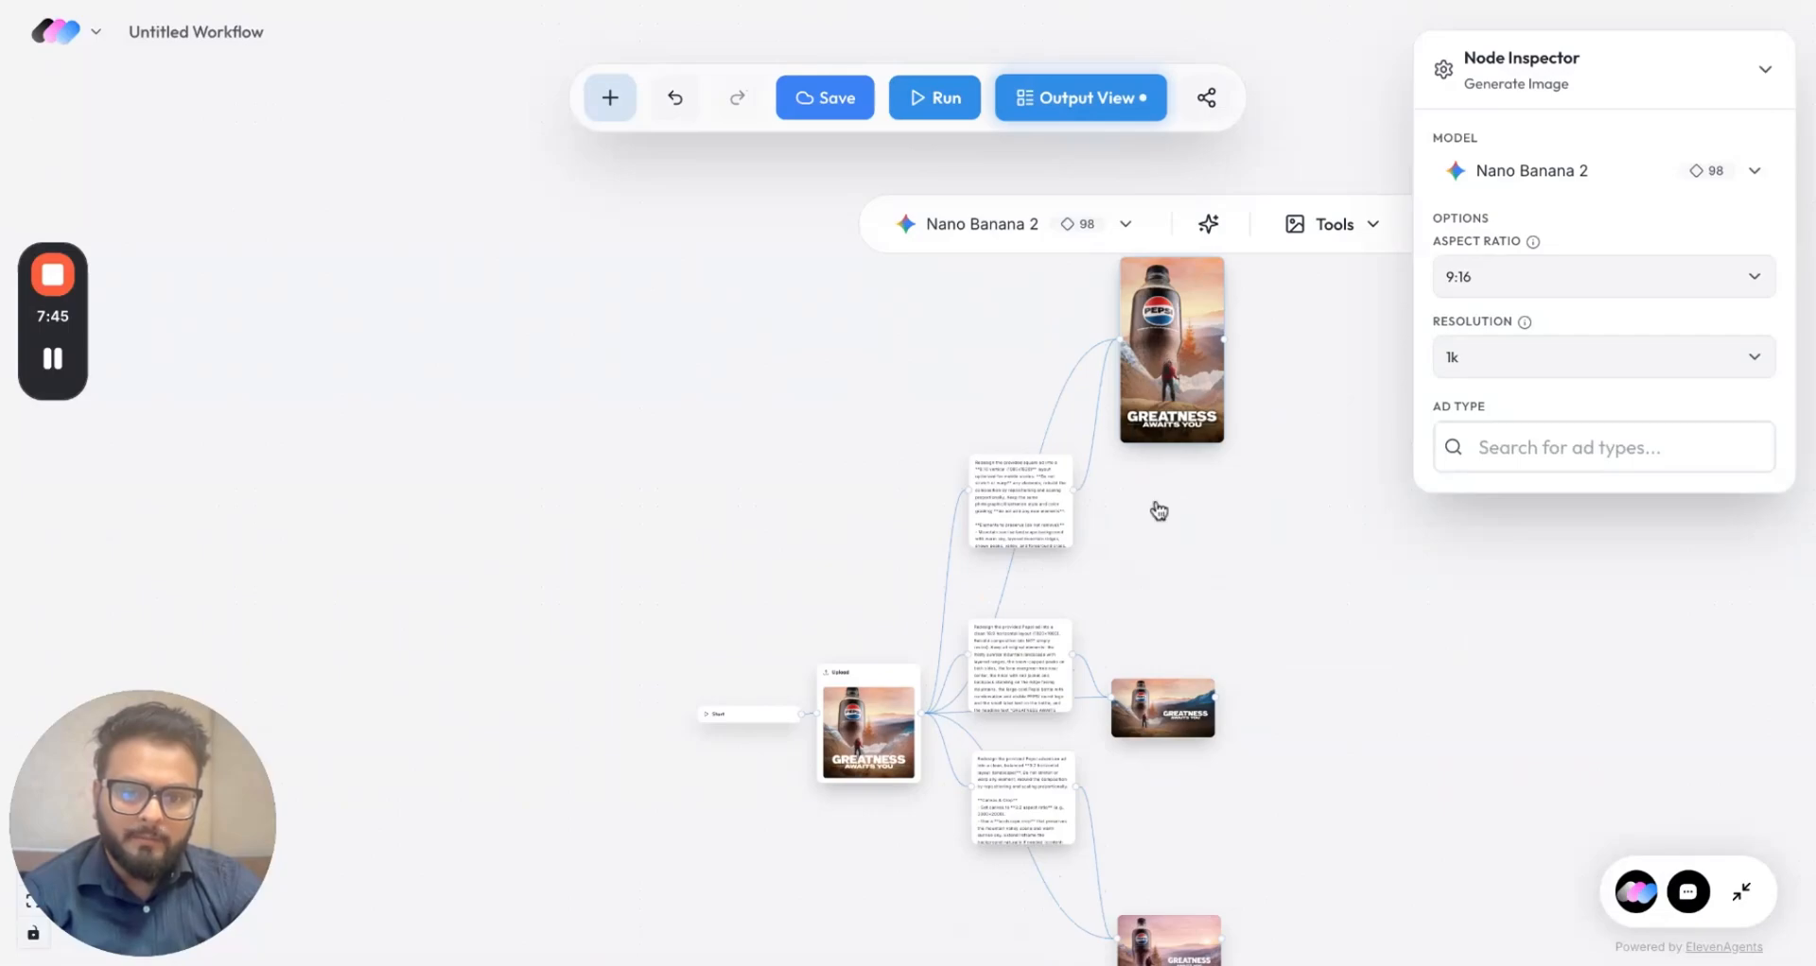
{"action": "left_click_drag", "start_coordinate": [1282, 508], "coordinate": [1154, 556]}
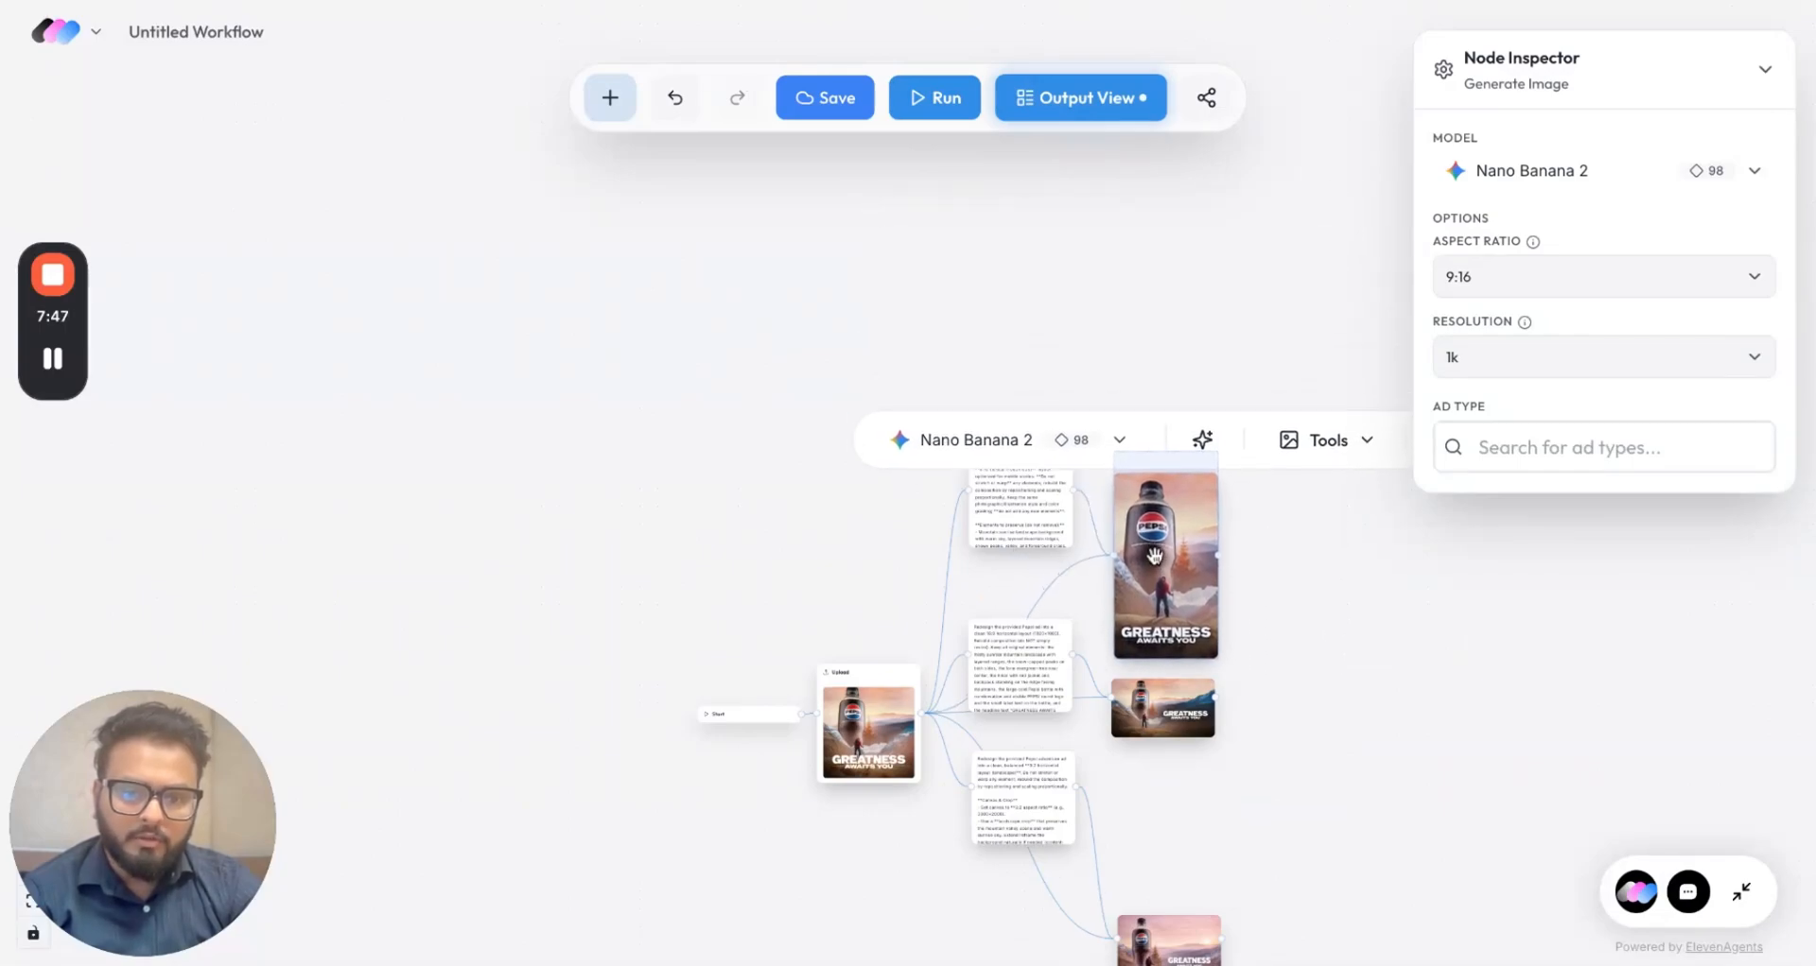
{"action": "left_click", "coordinate": [1260, 838]}
{"action": "left_click_drag", "start_coordinate": [1237, 785], "coordinate": [1274, 528]}
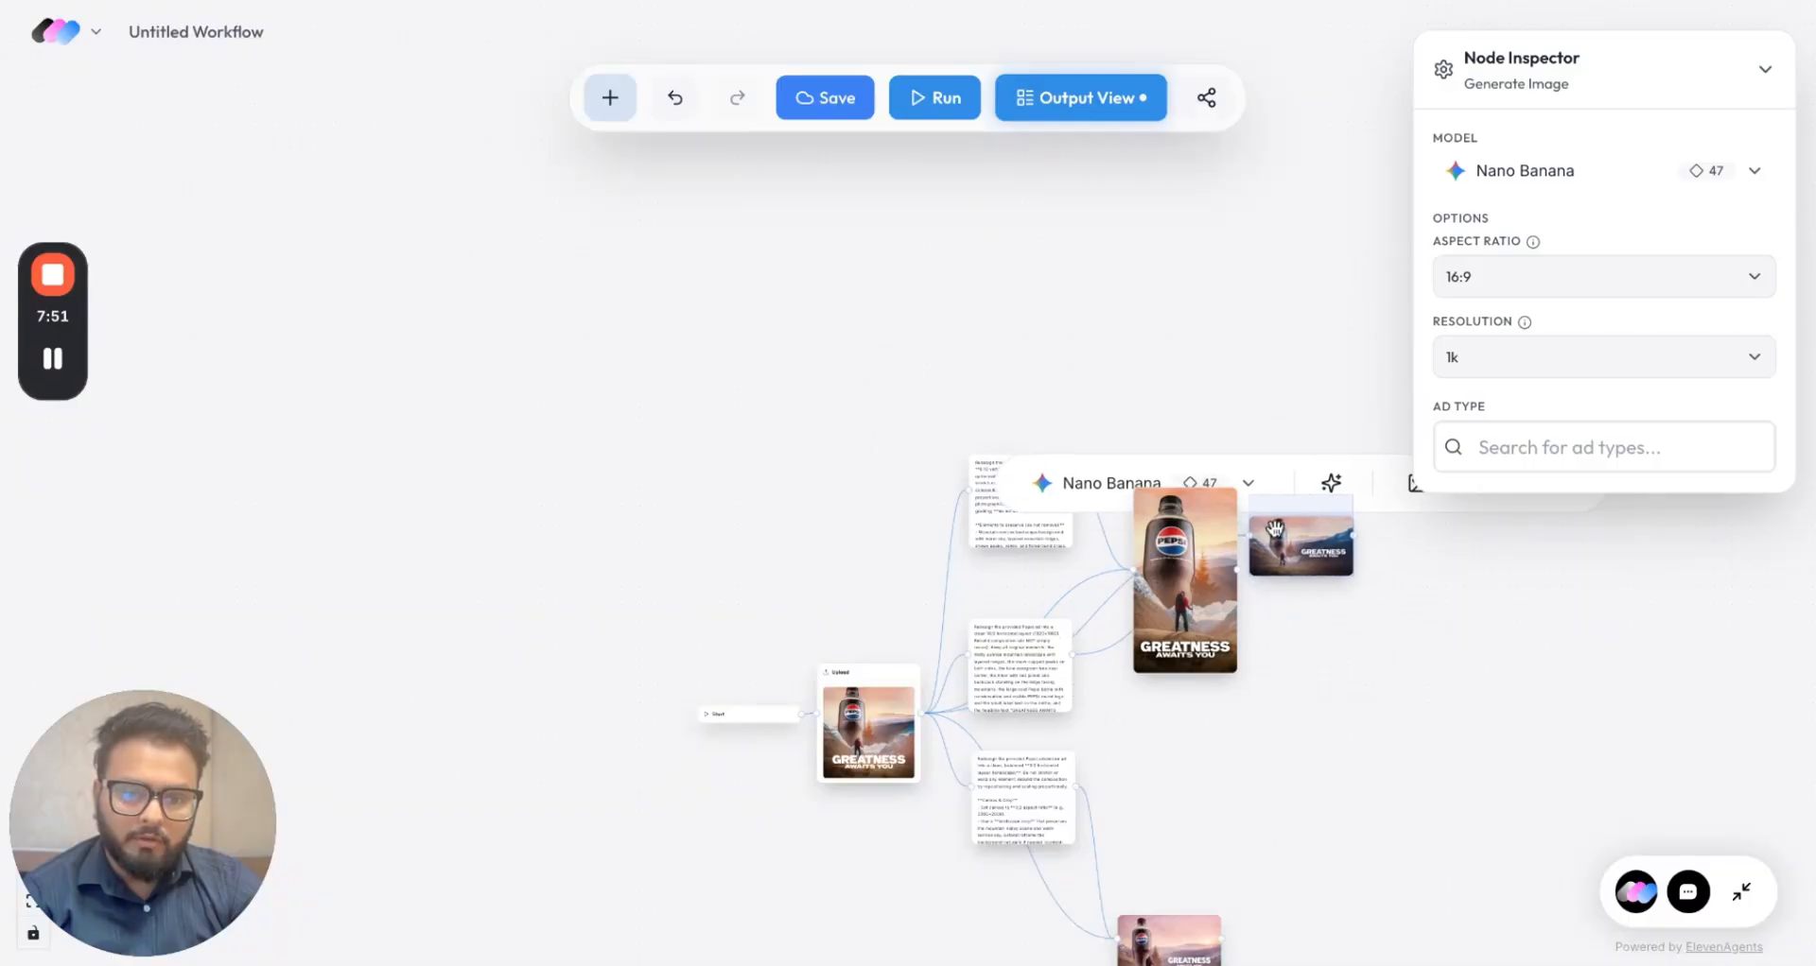
Step: Place the 3:2 Pepsi image beside the 16:9 image in the row
{"action": "scroll", "coordinate": [1280, 681], "scroll_direction": "down", "scroll_amount": 5}
{"action": "left_click", "coordinate": [1094, 700]}
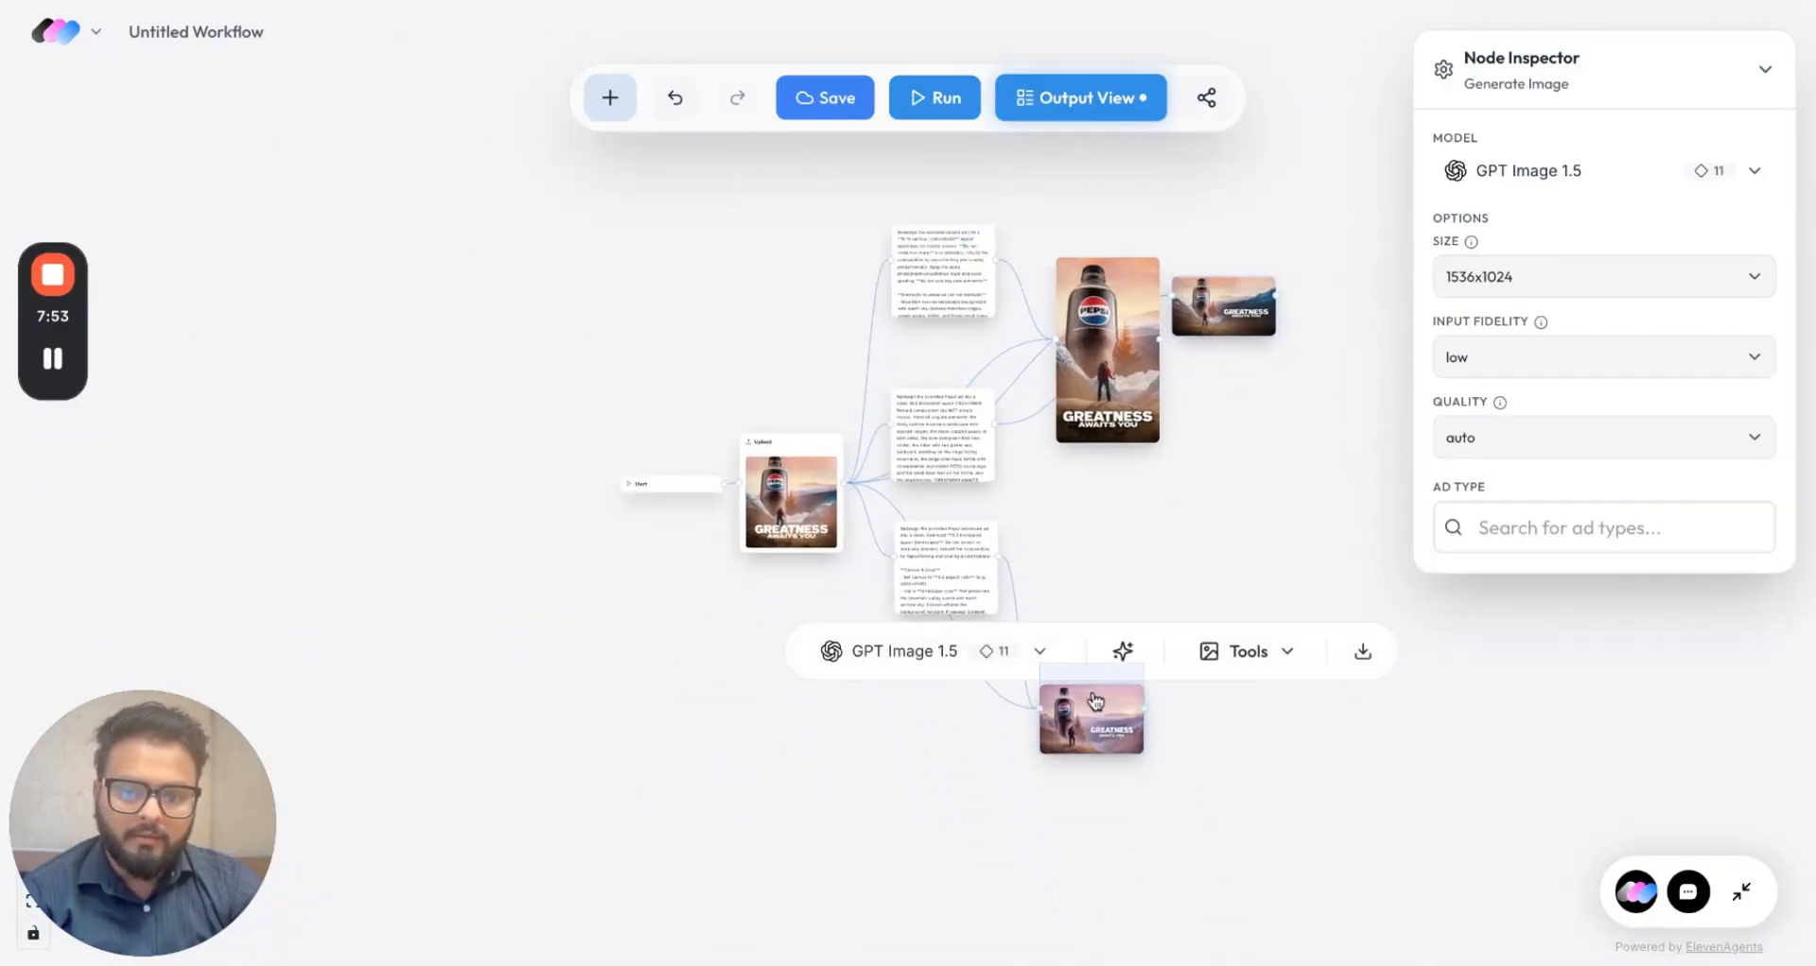
{"action": "left_click_drag", "start_coordinate": [1094, 690], "coordinate": [1347, 296]}
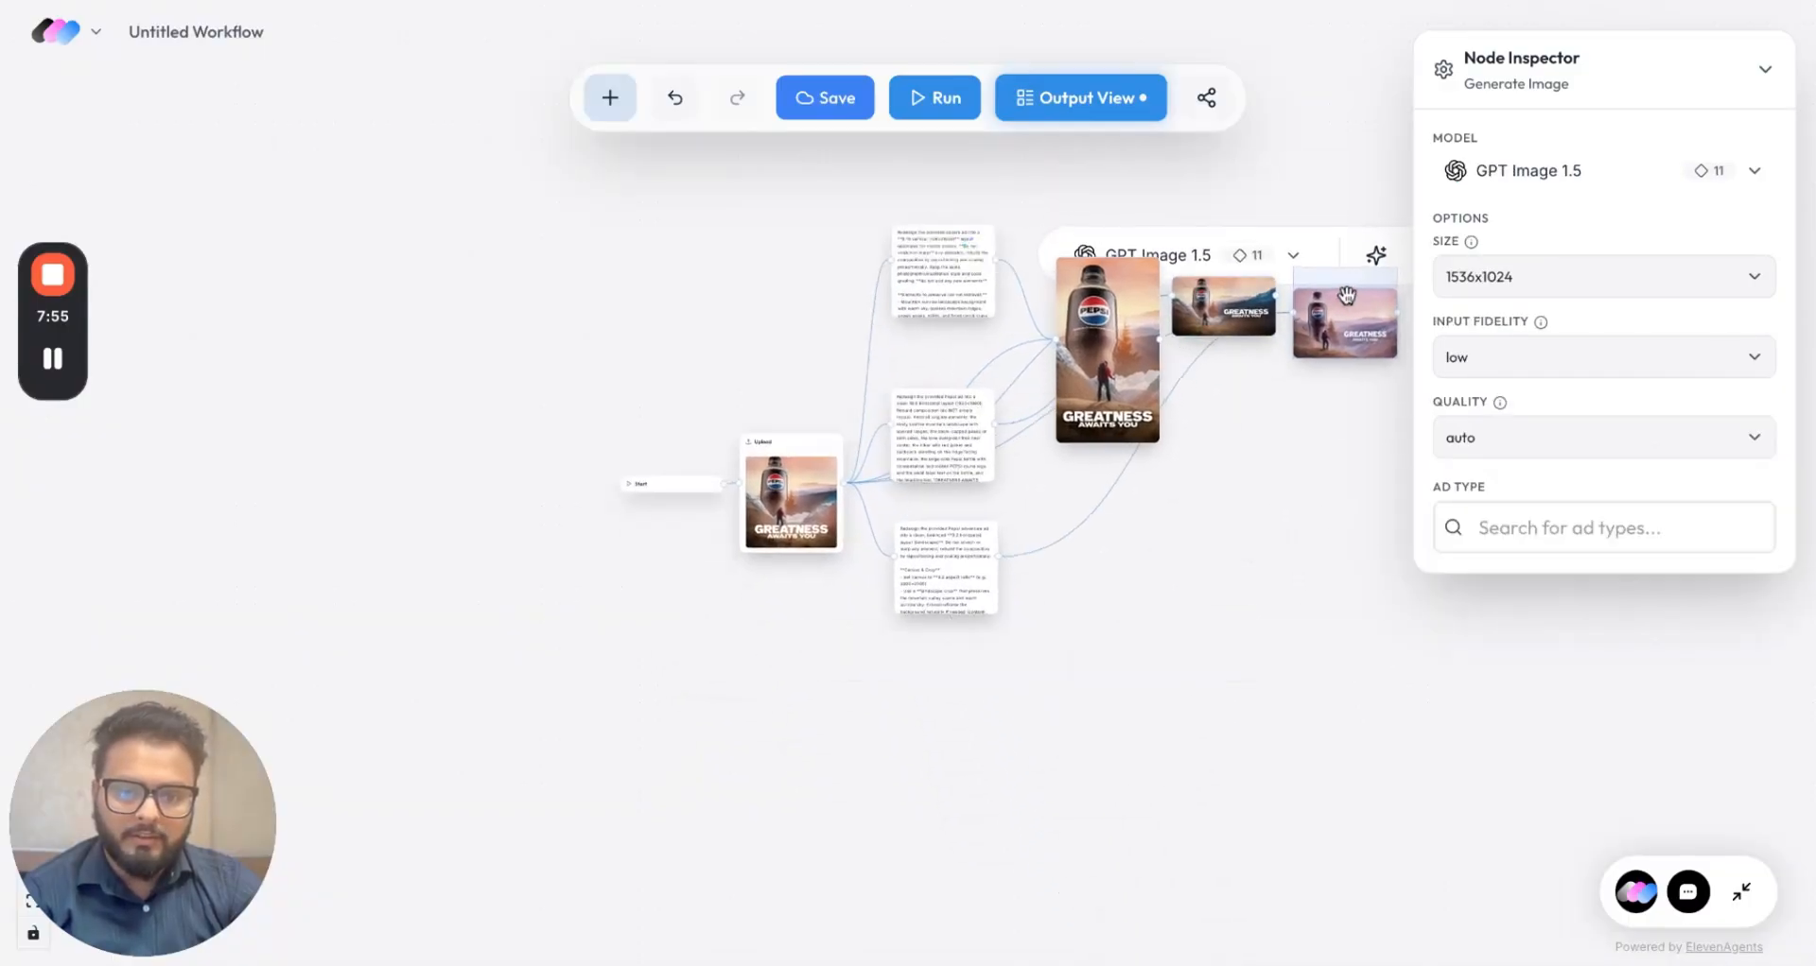
{"action": "left_click", "coordinate": [1235, 458]}
{"action": "scroll", "coordinate": [1235, 458], "scroll_direction": "up", "scroll_amount": 5}
{"action": "scroll", "coordinate": [1235, 458], "scroll_direction": "up", "scroll_amount": 2}
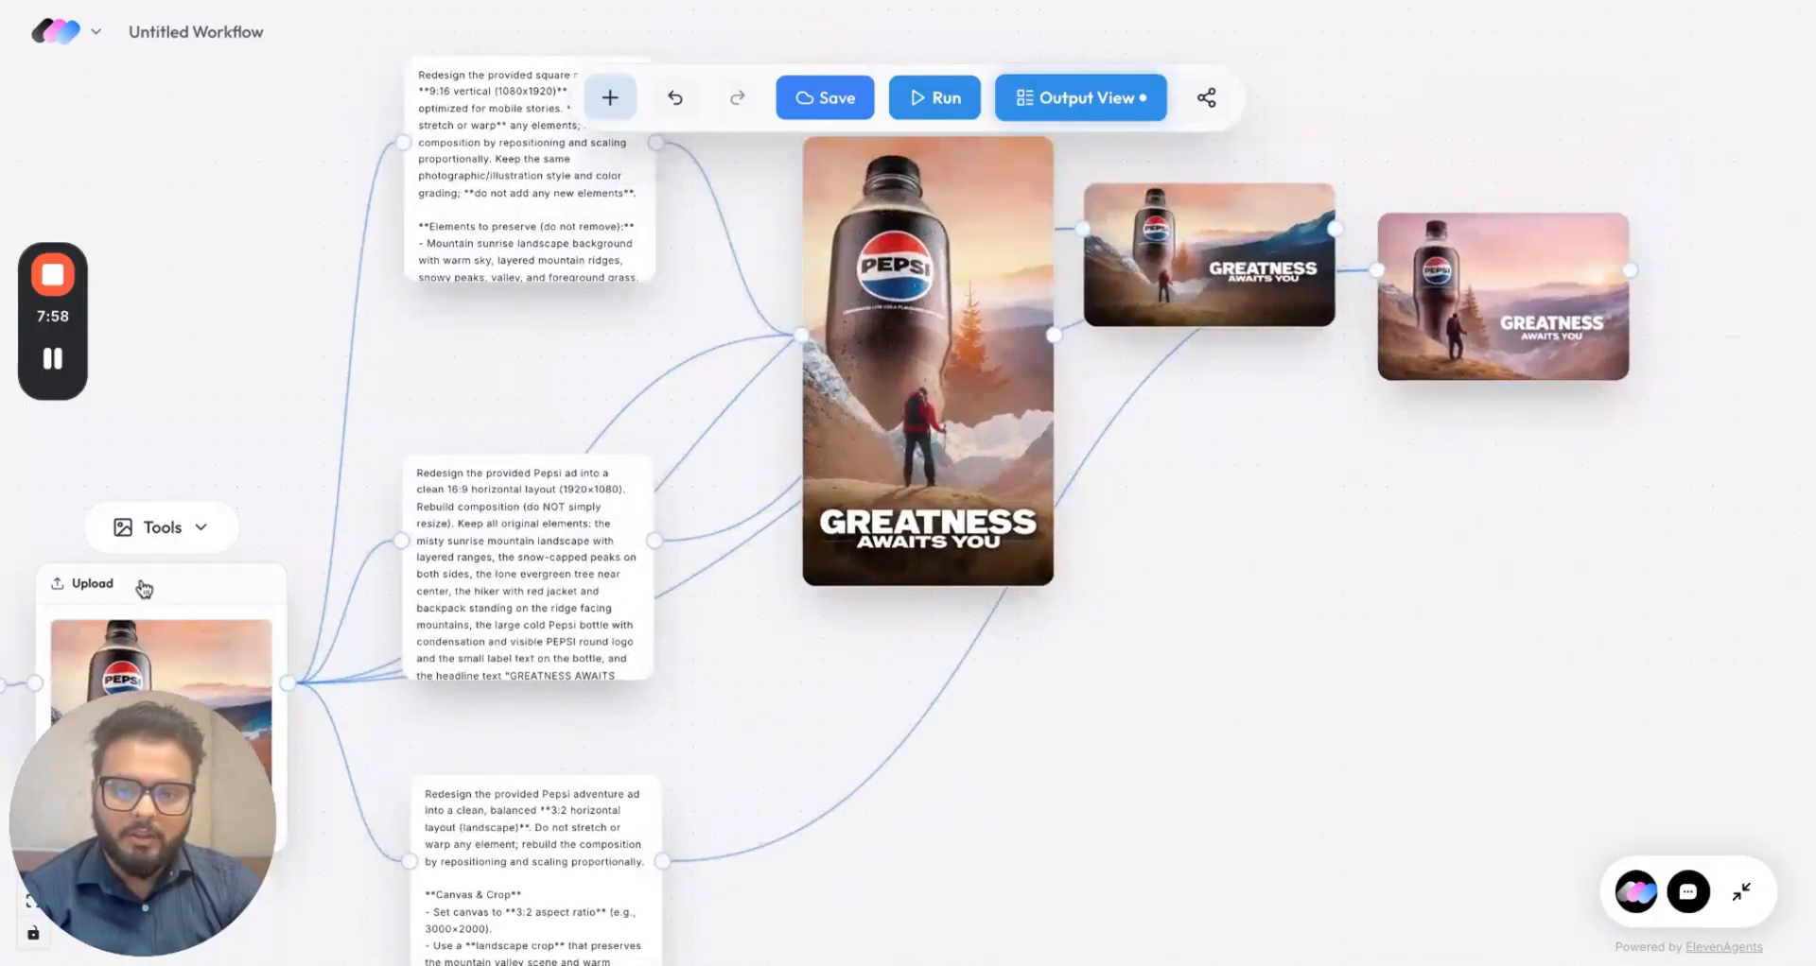
Step: Move the original uploaded Pepsi ad above the generated images
{"action": "left_click_drag", "start_coordinate": [143, 589], "coordinate": [1137, 444]}
{"action": "scroll", "coordinate": [1143, 671], "scroll_direction": "down", "scroll_amount": 4}
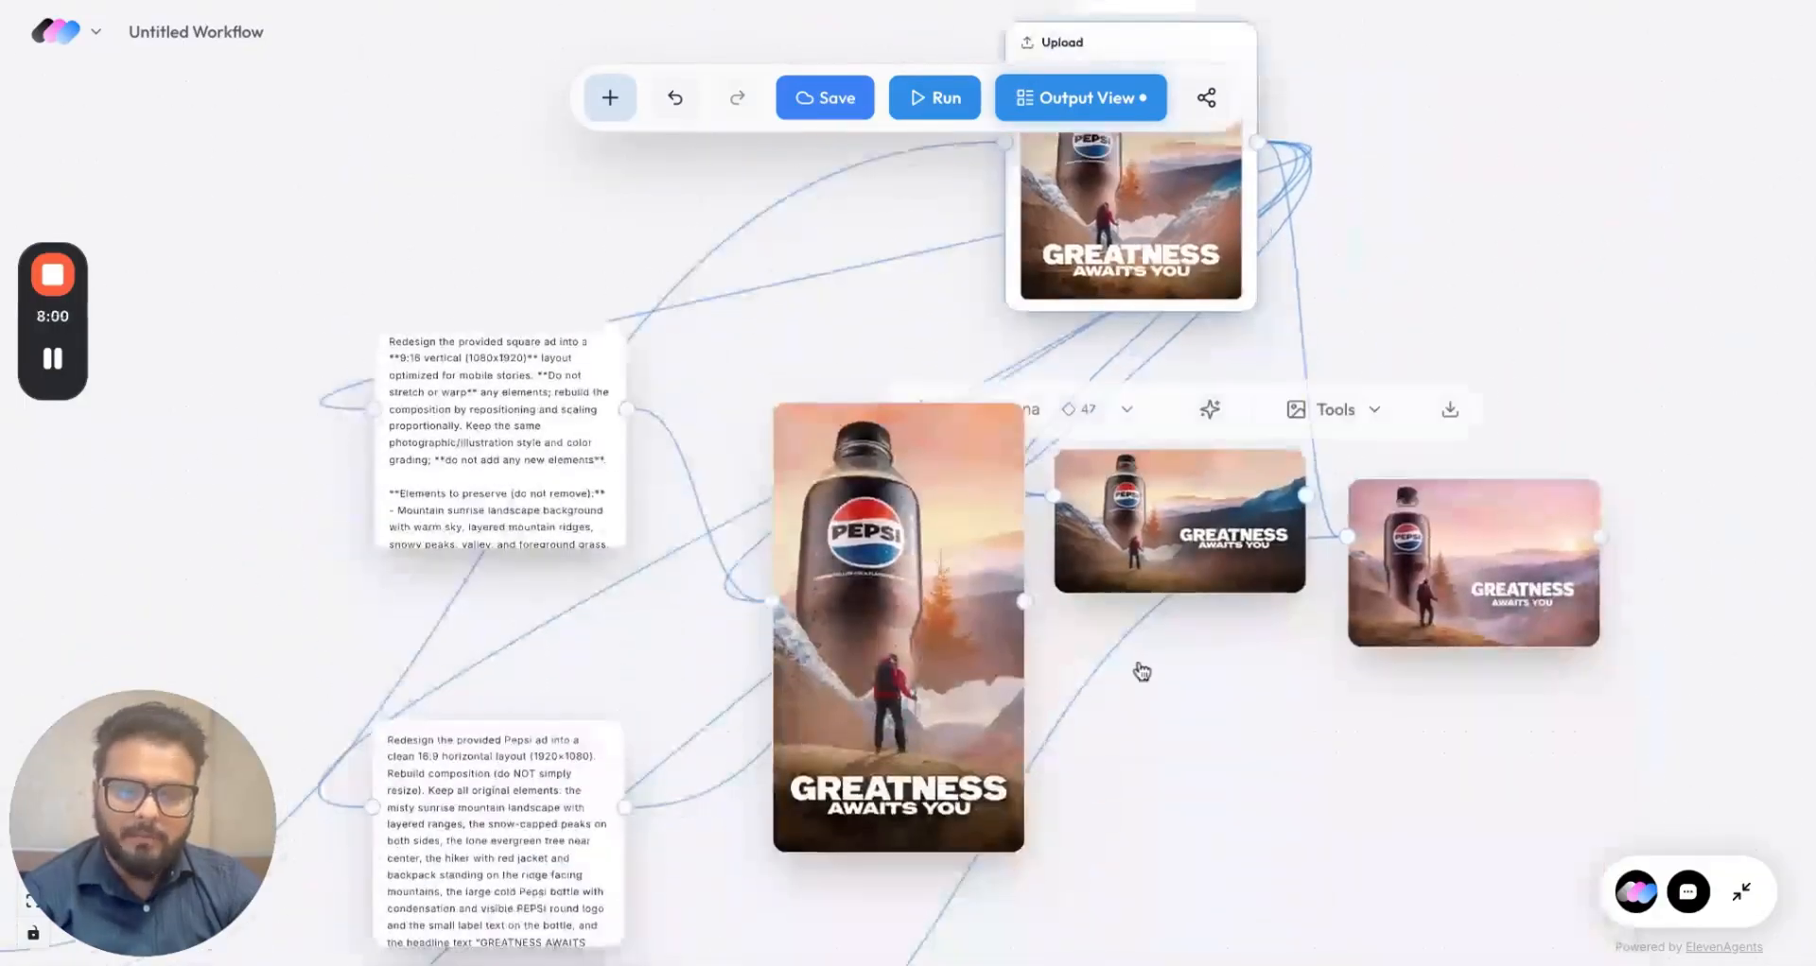
{"action": "scroll", "coordinate": [1176, 823], "scroll_direction": "up", "scroll_amount": 2}
{"action": "scroll", "coordinate": [1175, 822], "scroll_direction": "down", "scroll_amount": 3}
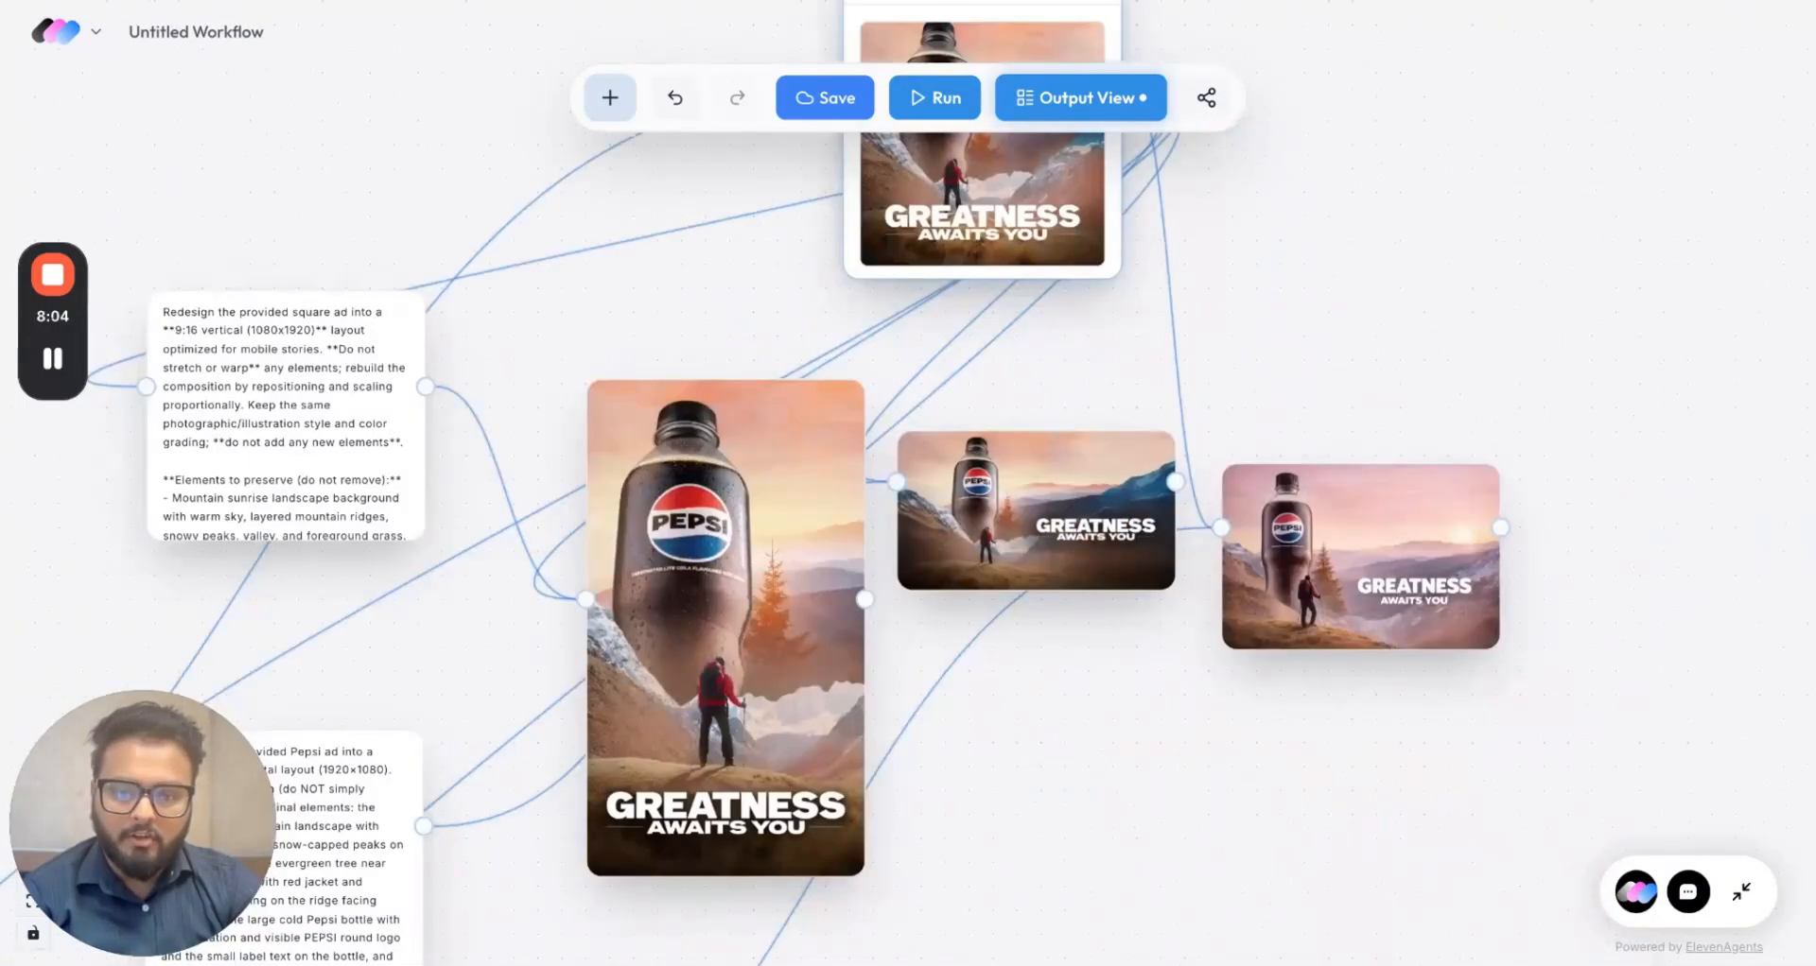